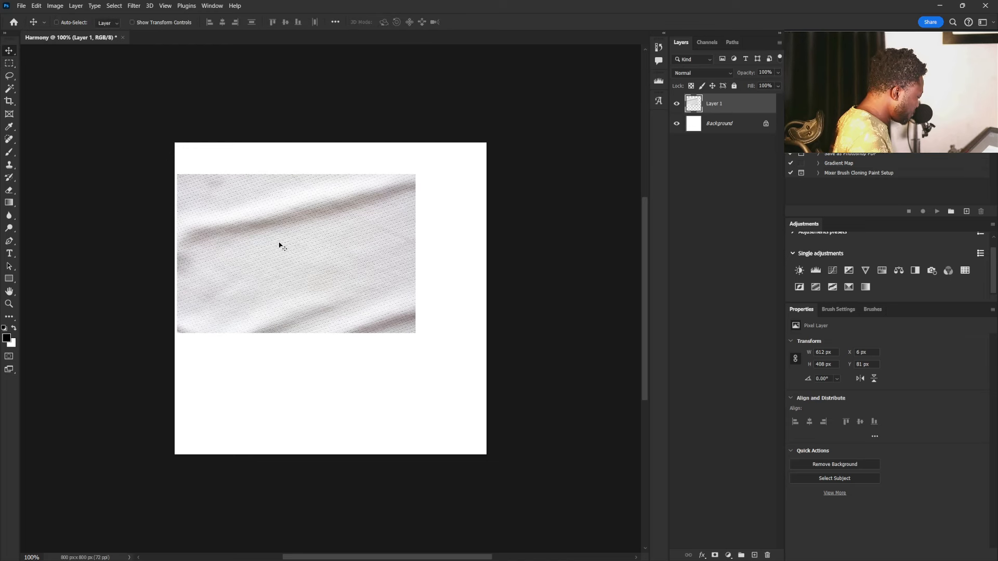
Move the fabric texture to the canvas's top-left corner and place an overlapping duplicate below it at X 0, Y 337 px
drag(244, 248, 239, 216)
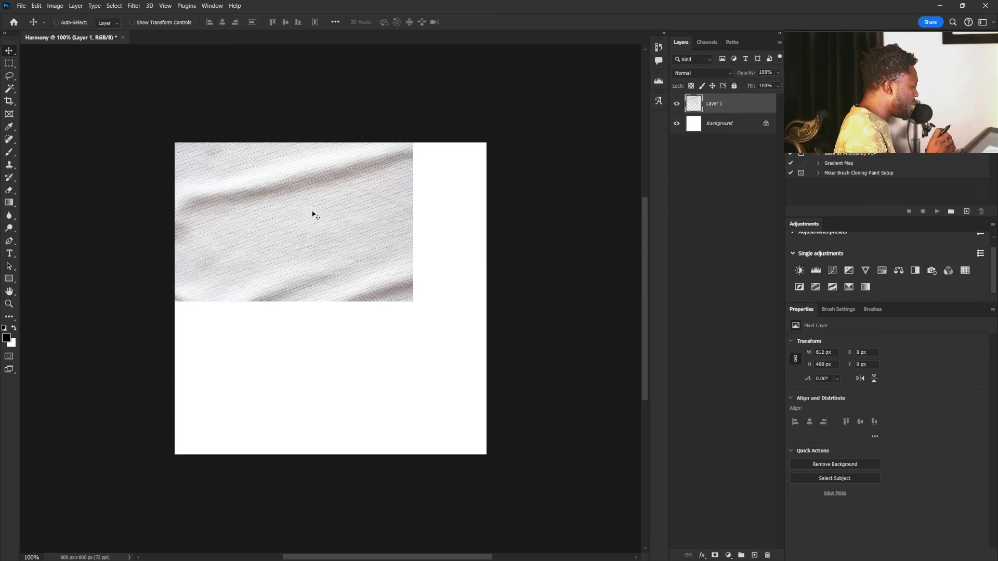
drag(740, 106, 754, 556)
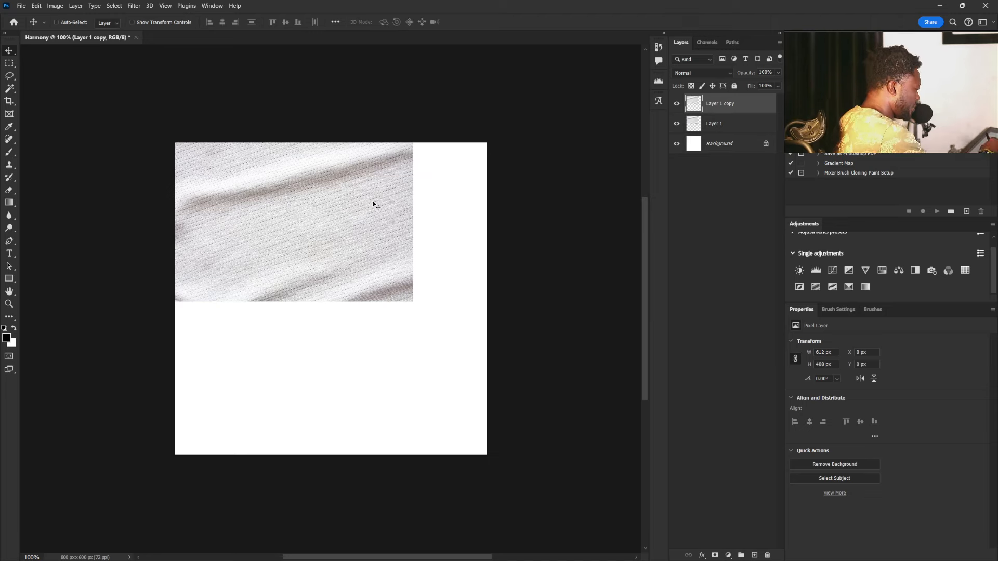
drag(378, 202, 413, 328)
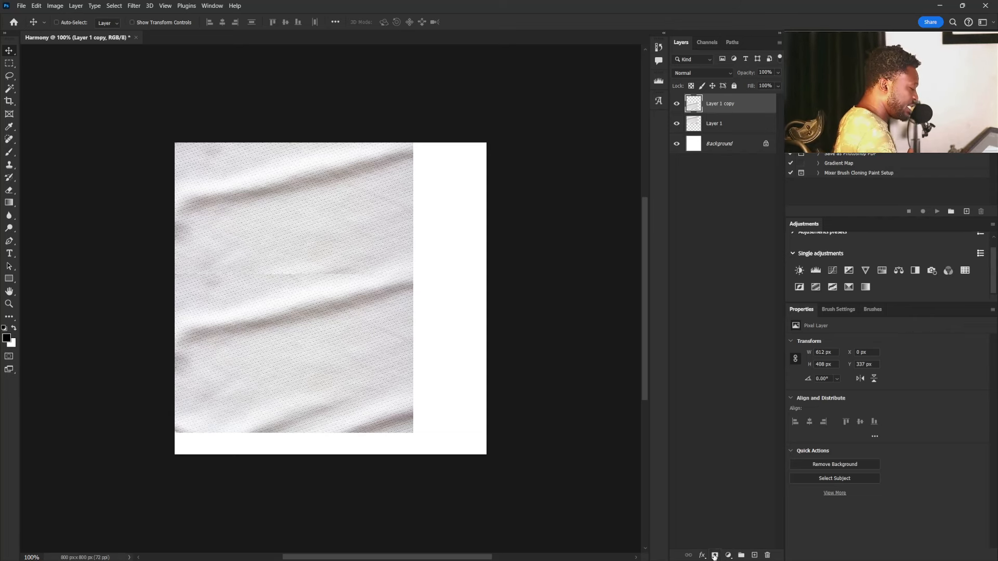
Add a layer mask to the duplicated fabric layer and set the brush size to 125 px
click(715, 555)
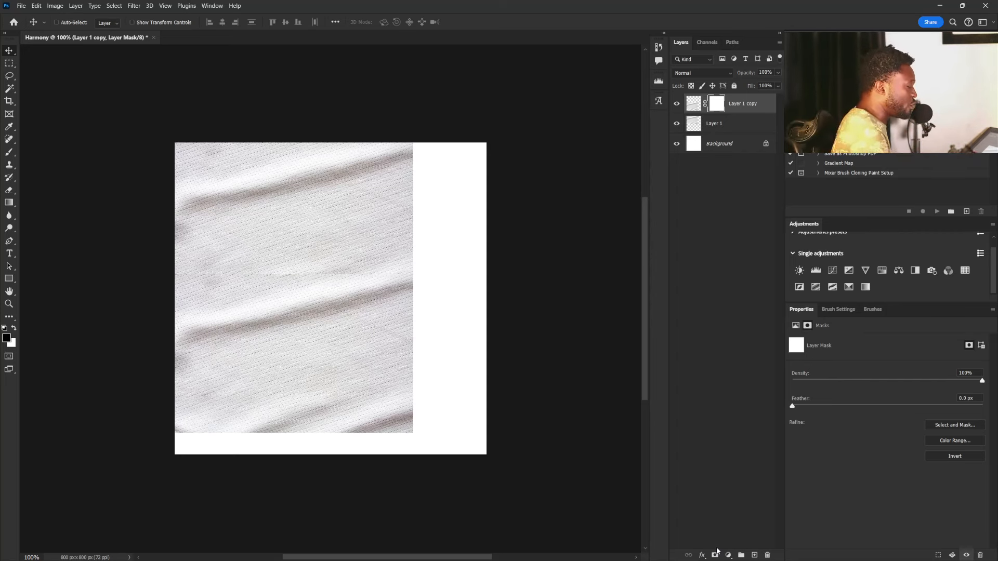
key(b)
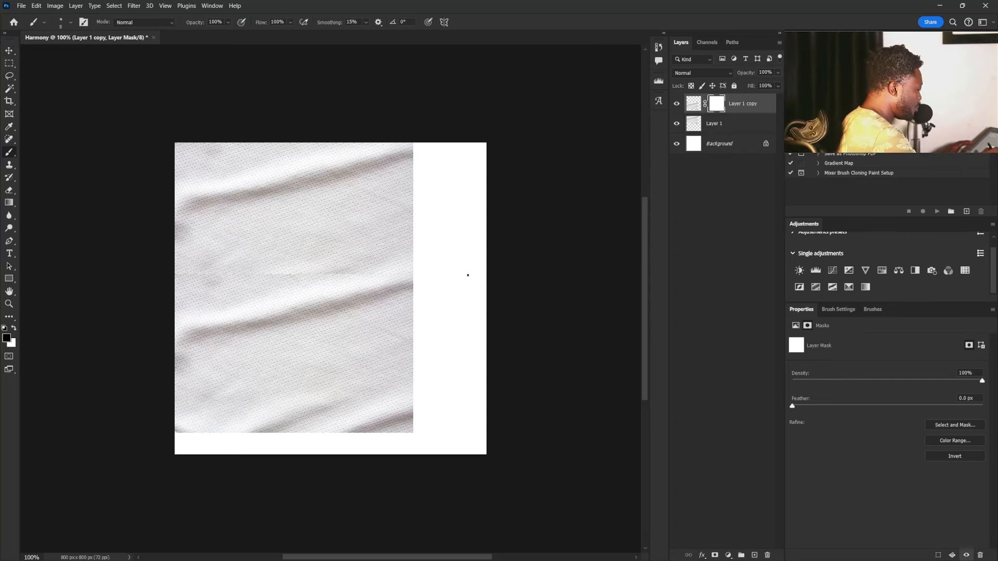
key(bracketright)
key(bracketright)
key(bracketright)
key(bracketright)
key(bracketright)
key(bracketright)
key(bracketright)
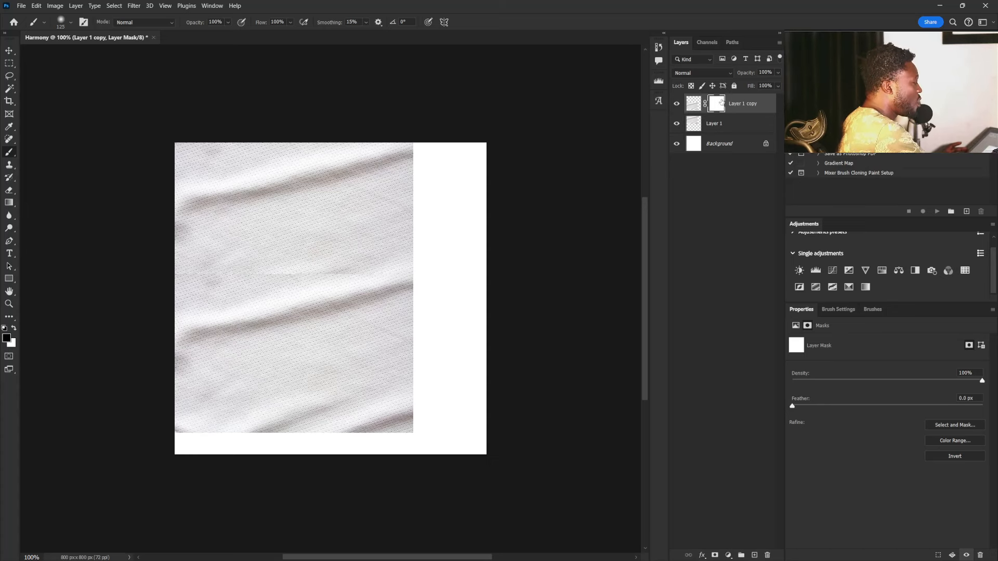
Choose the 30 px soft round brush tip, show its Transfer settings and set the brush smoothing to 0%
click(844, 310)
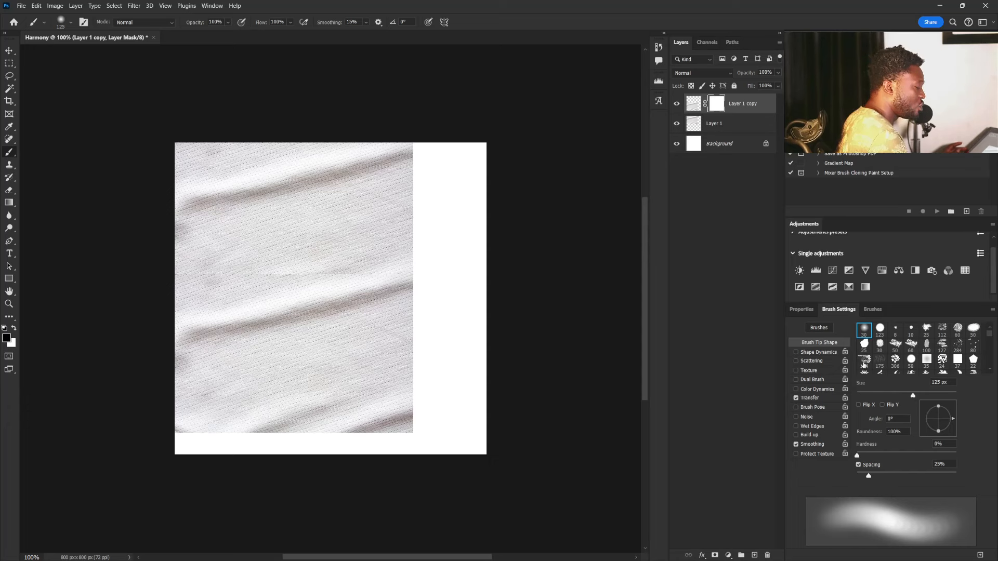
click(864, 330)
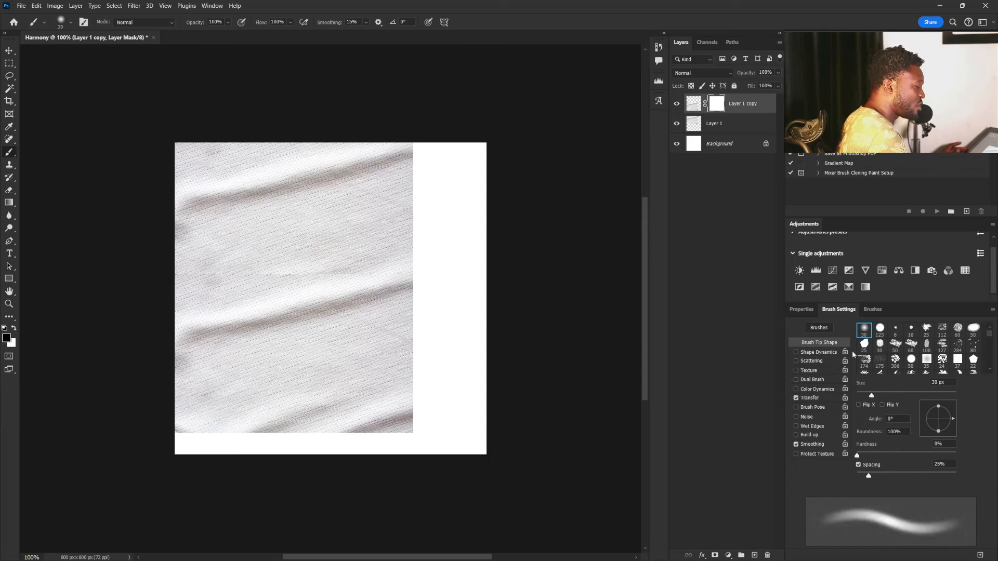
click(814, 400)
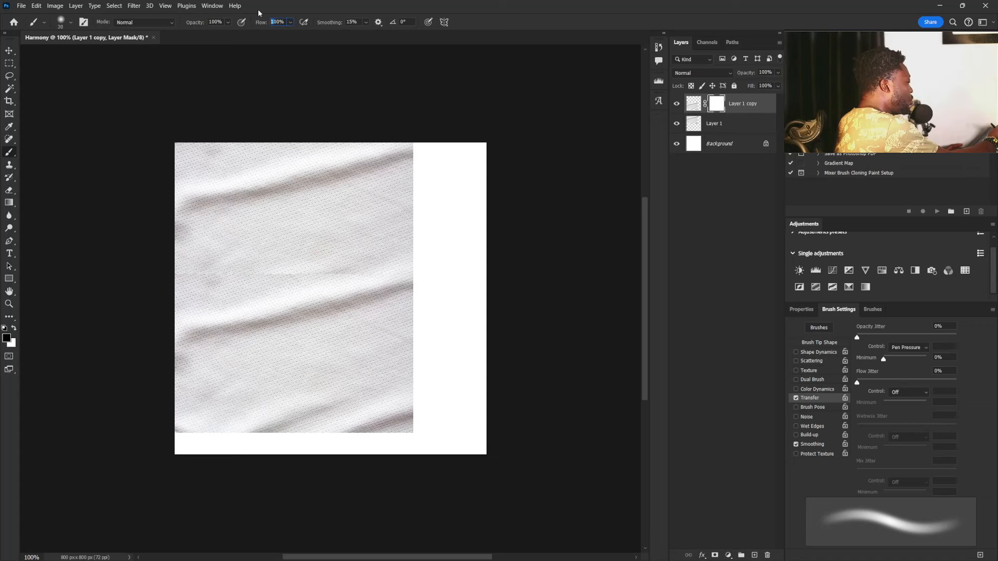
click(366, 22)
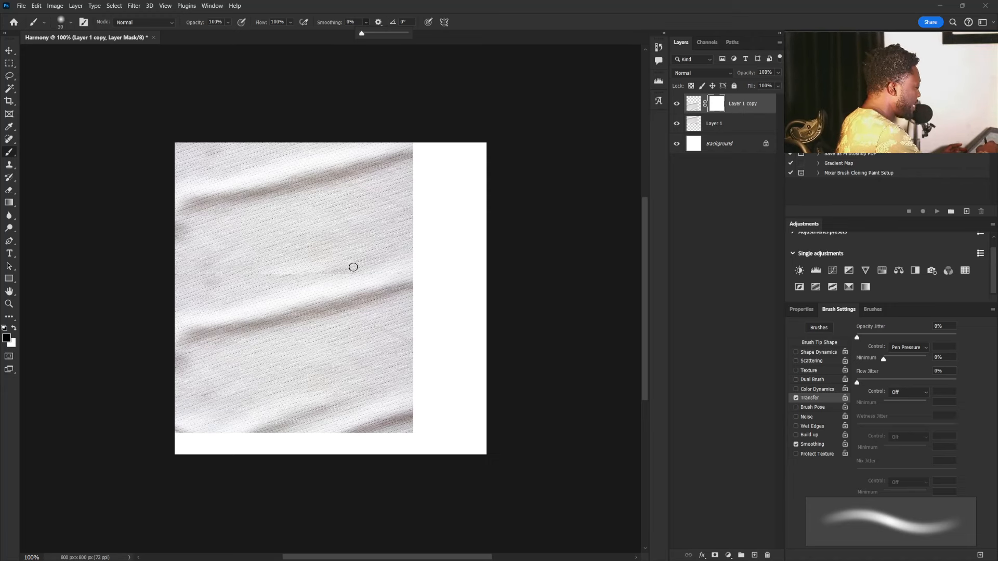
Enlarge the brush to 125 px and paint black on the mask along the horizontal seam to blend the two fabric pieces
key(bracketright)
key(bracketright)
key(bracketright)
key(bracketright)
key(bracketright)
key(bracketright)
key(bracketright)
key(bracketright)
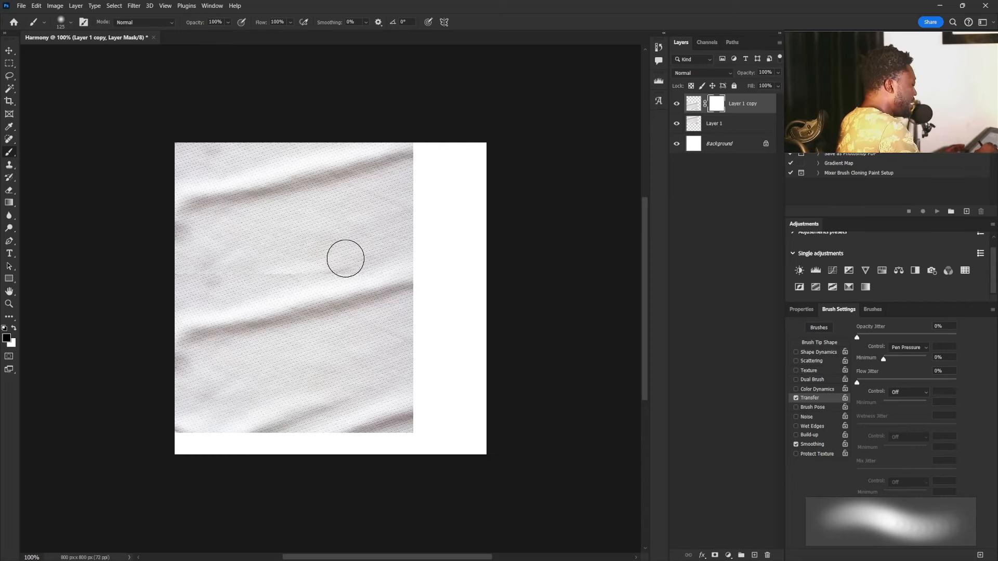
drag(334, 261, 306, 274)
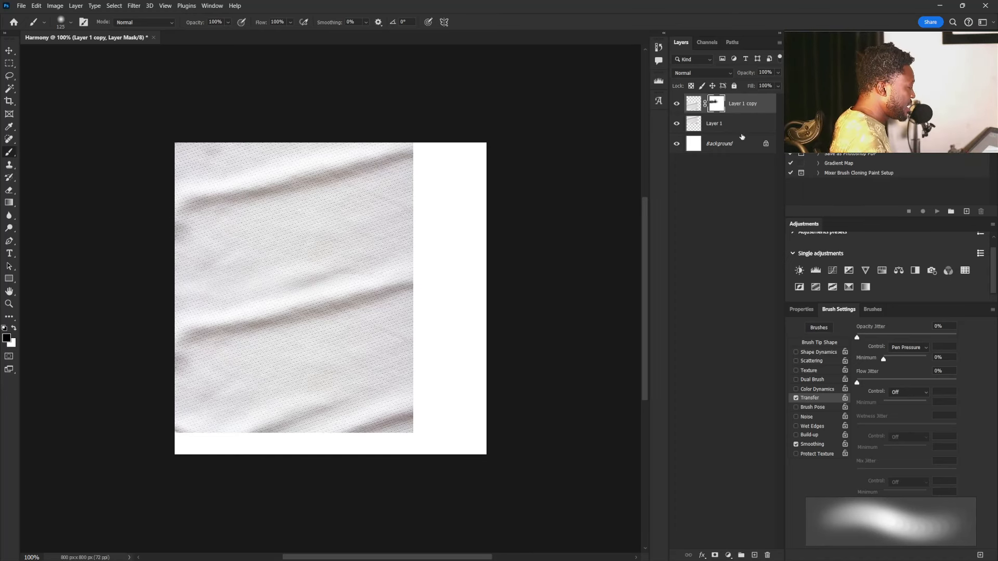
Select both fabric layers and scale them together with Free Transform until they fill the canvas height
shift+click(707, 126)
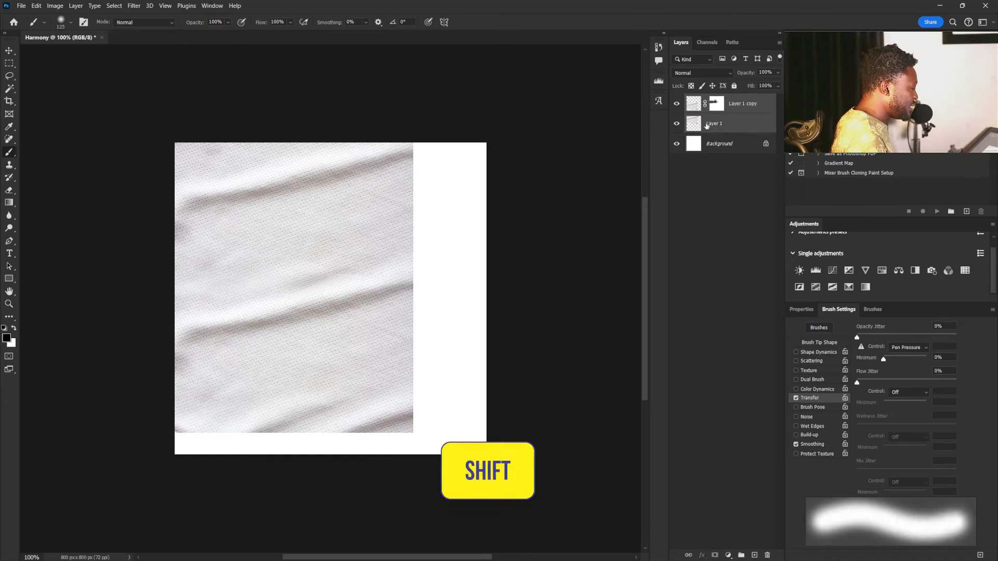
key(v)
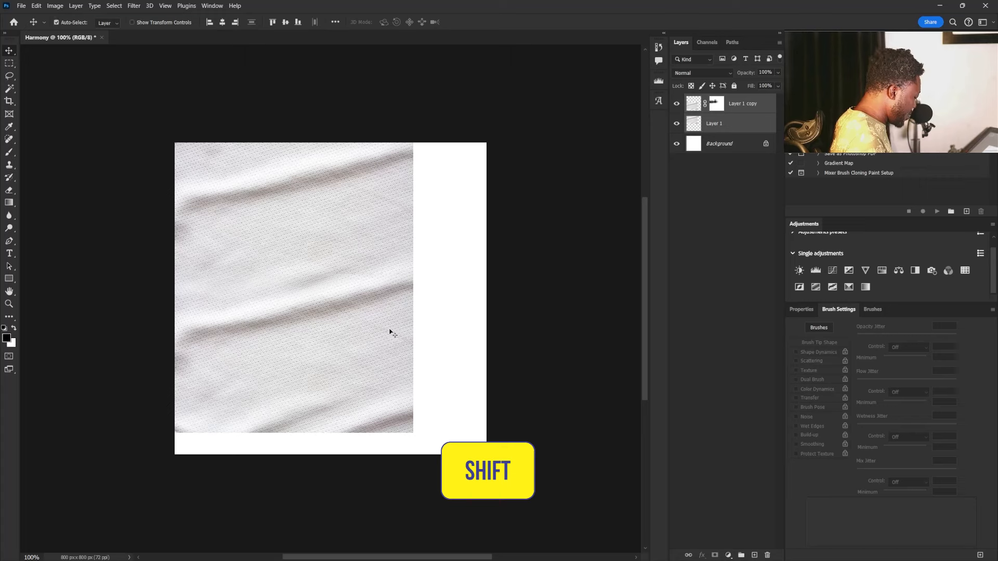
key(ctrl+t)
drag(413, 432, 432, 455)
key(Return)
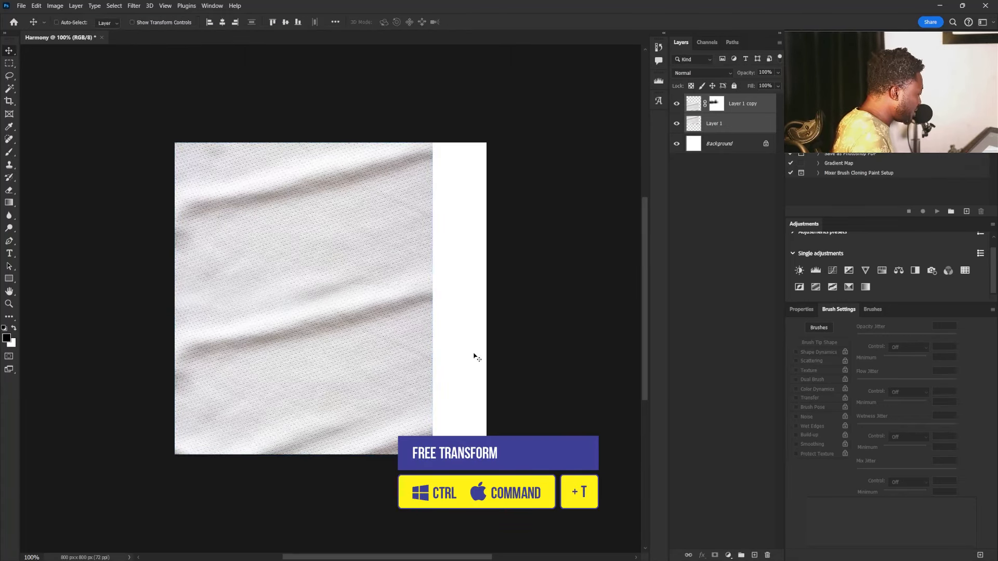
Hide the Background layer and stamp the visible fabric onto a new layer above the duplicated fabric
click(676, 145)
click(744, 107)
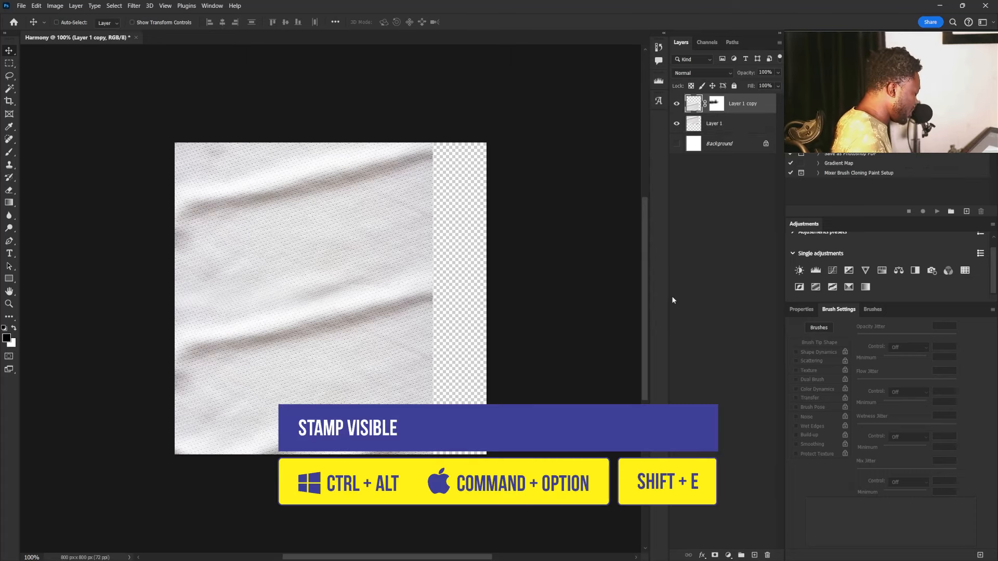
key(ctrl+alt+shift+e)
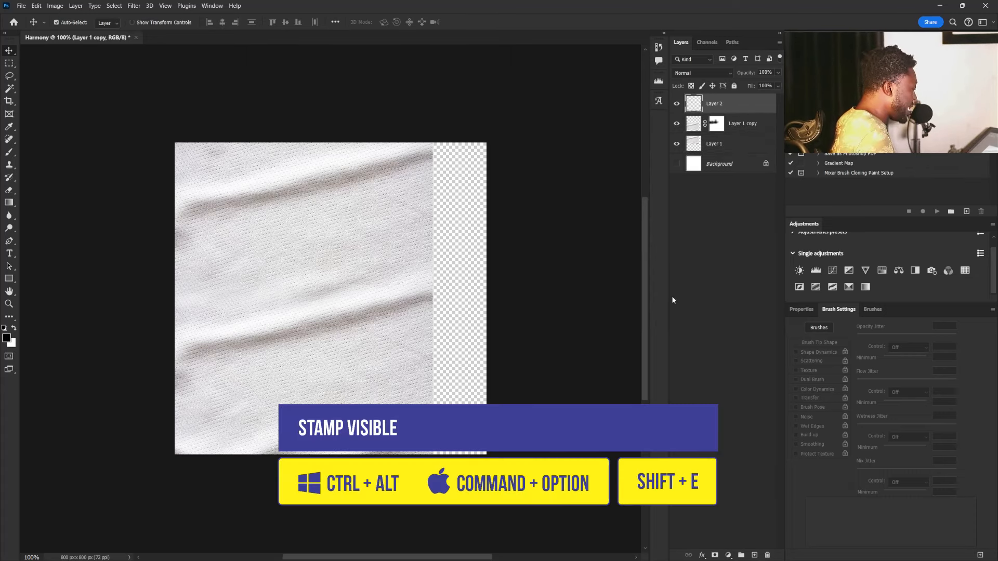
Flip the stamped fabric layer horizontally and shift it right to X 509 px so it covers the empty strip
key(ctrl+t)
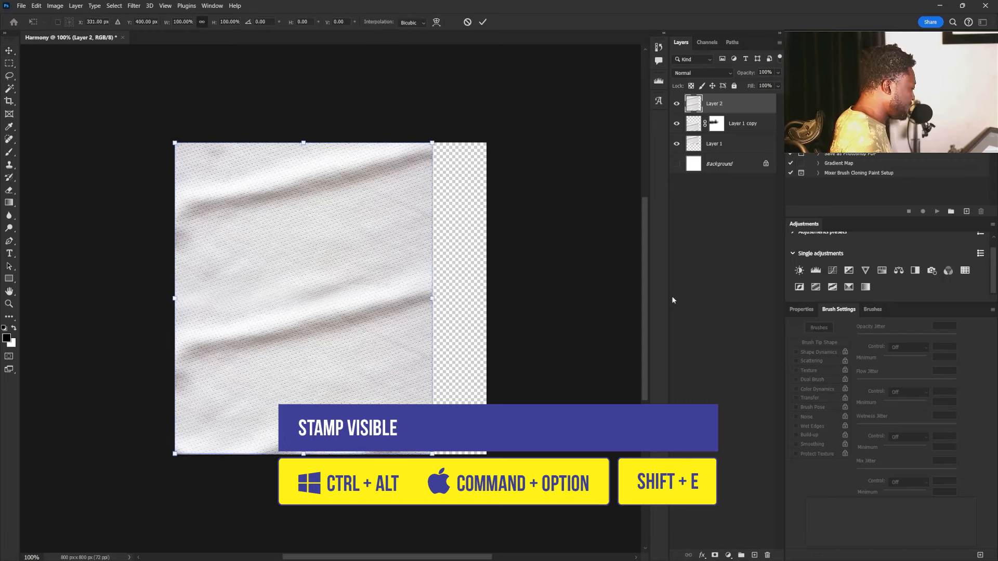
drag(354, 287, 437, 282)
right_click(436, 283)
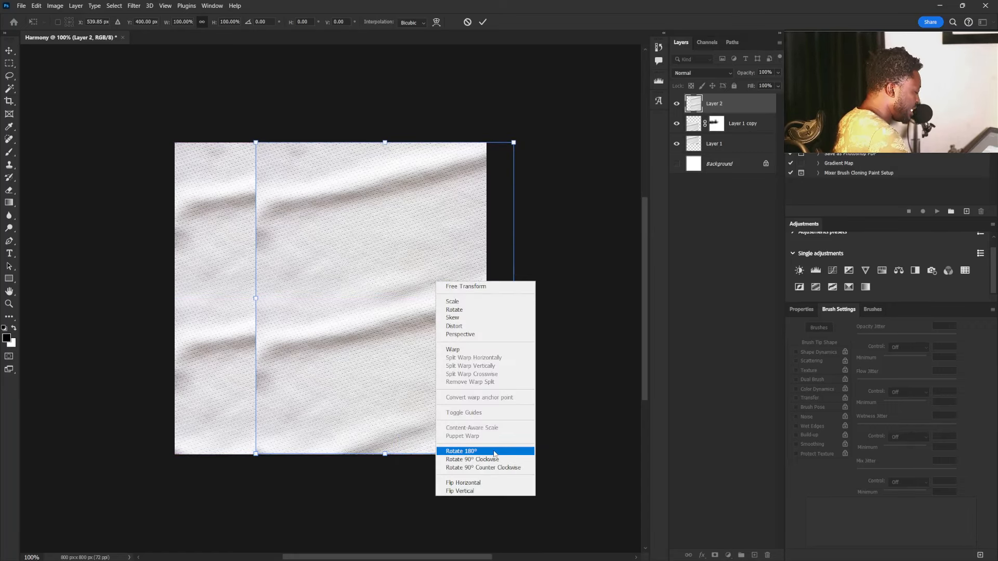
click(492, 484)
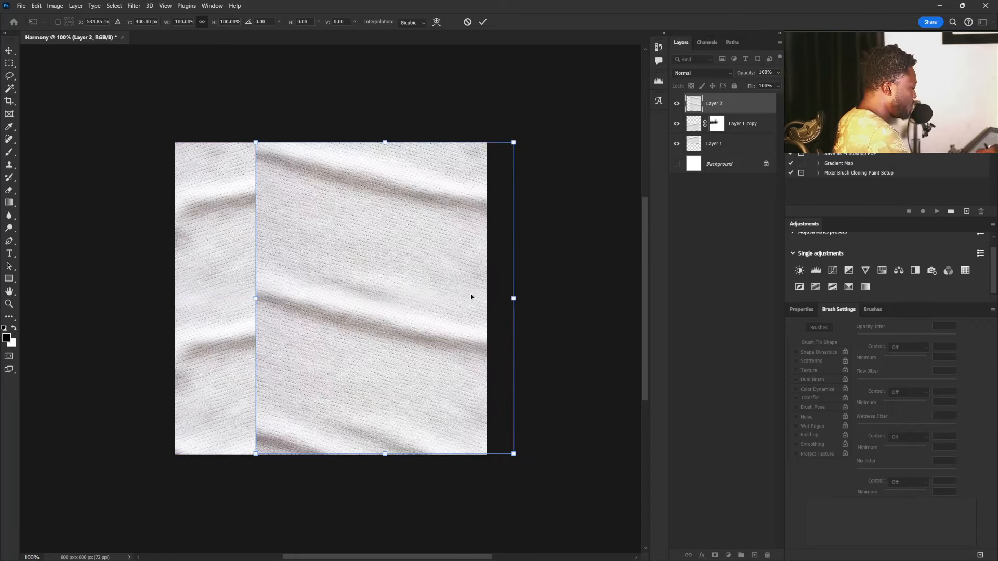
drag(461, 277, 448, 279)
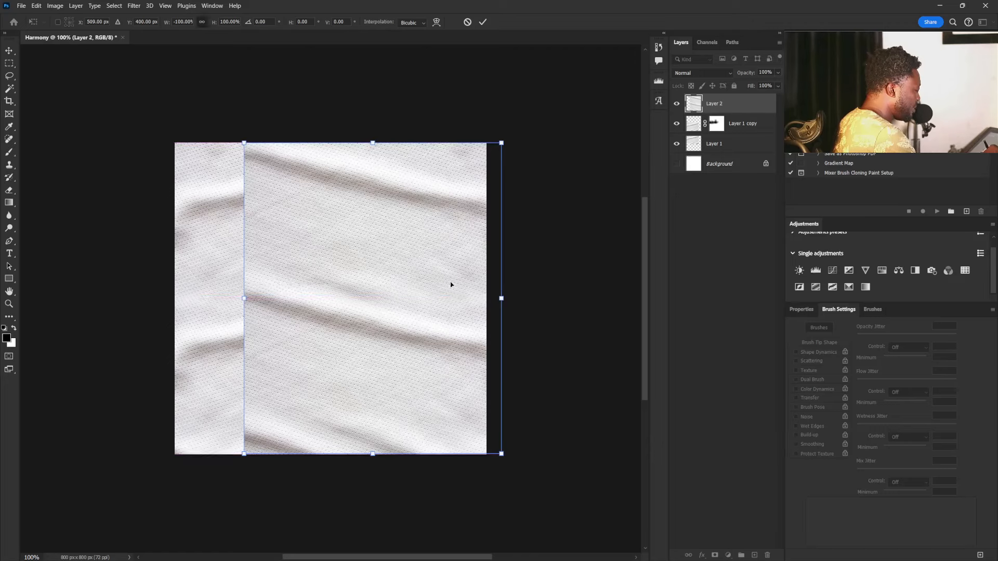
key(Return)
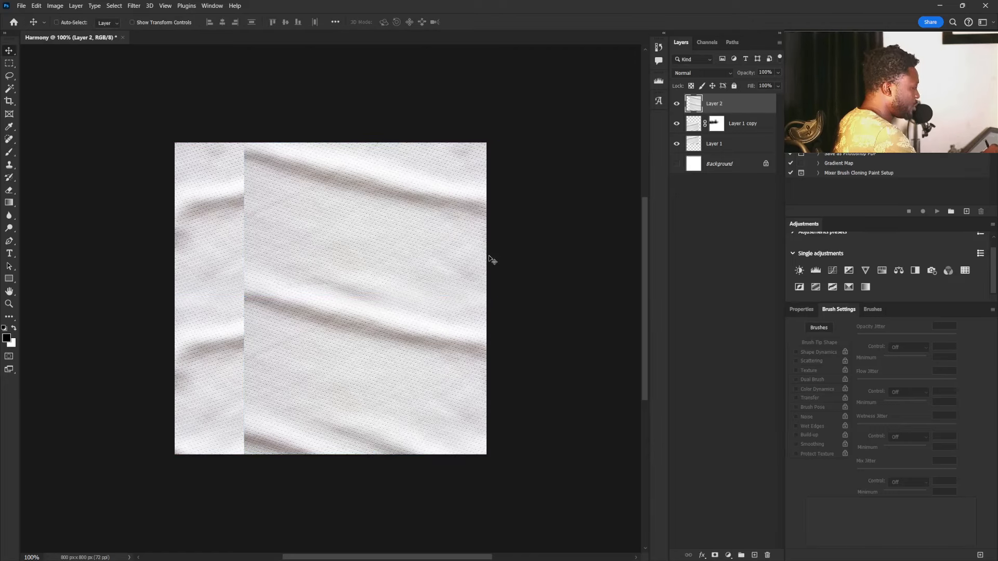
Mask the flipped fabric layer and paint out its vertical seam with a soft brush of 250 px, reduced to 175 px
click(715, 555)
key(b)
key(bracketright)
key(bracketright)
key(bracketright)
key(bracketright)
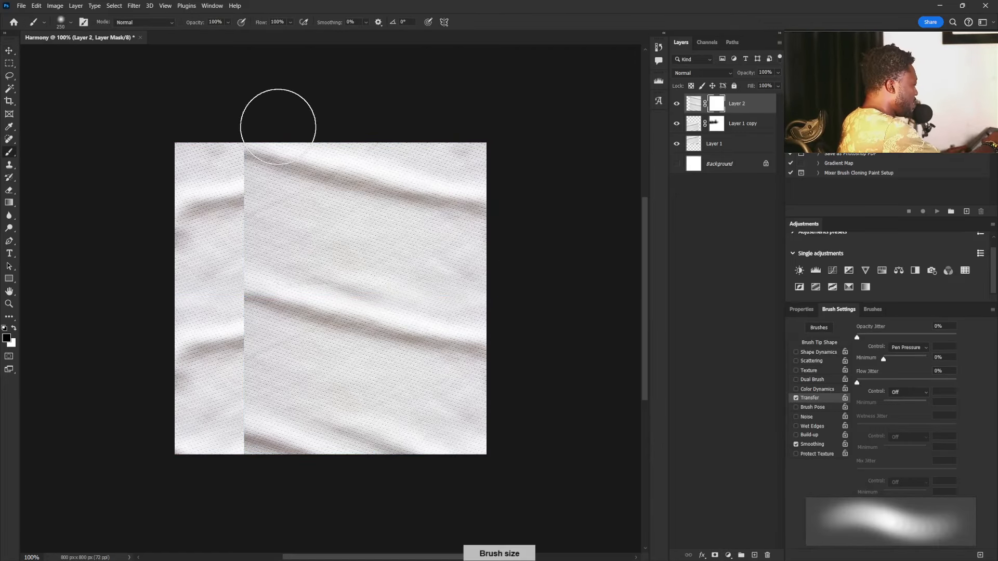
mouse_move(252, 170)
mouse_down()
mouse_move(277, 115)
mouse_move(288, 127)
mouse_move(278, 125)
mouse_move(255, 239)
mouse_move(233, 234)
mouse_move(254, 249)
mouse_move(230, 250)
mouse_move(238, 242)
mouse_move(255, 240)
mouse_move(230, 273)
mouse_move(329, 297)
mouse_move(245, 275)
mouse_move(247, 289)
mouse_move(274, 294)
mouse_move(256, 284)
mouse_move(306, 272)
mouse_move(268, 257)
mouse_move(213, 257)
mouse_move(233, 275)
mouse_move(213, 312)
mouse_move(217, 292)
mouse_move(229, 342)
mouse_move(240, 350)
mouse_move(233, 331)
mouse_move(247, 360)
mouse_move(234, 430)
mouse_up()
key(bracketleft)
key(bracketleft)
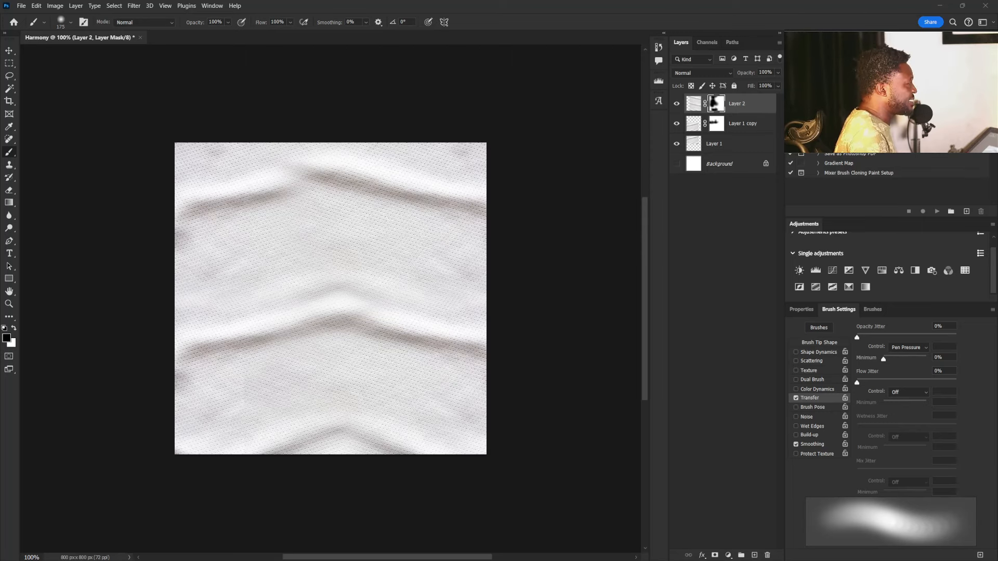
Open the ripped jeans image, outline the frayed lower tear with the Lasso tool and copy it to a new layer
drag(997, 34, 508, 38)
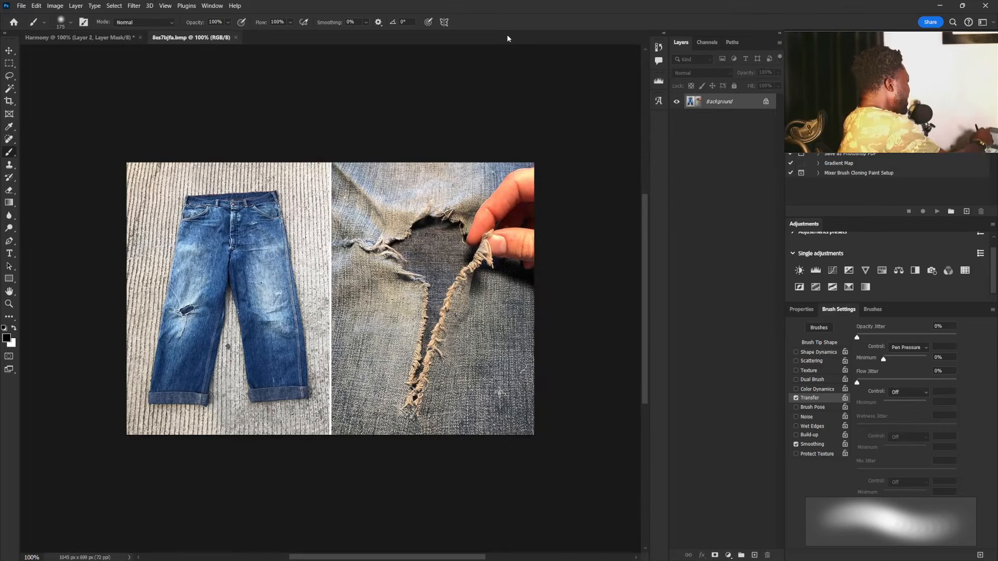
key(l)
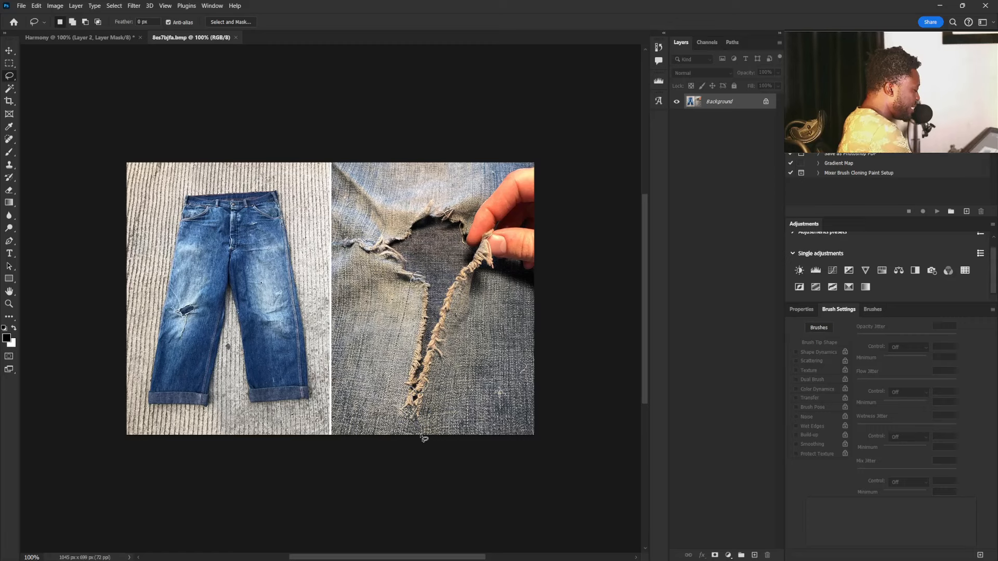
mouse_move(424, 438)
mouse_down()
mouse_move(440, 421)
mouse_move(473, 273)
mouse_move(401, 327)
mouse_move(416, 434)
mouse_up()
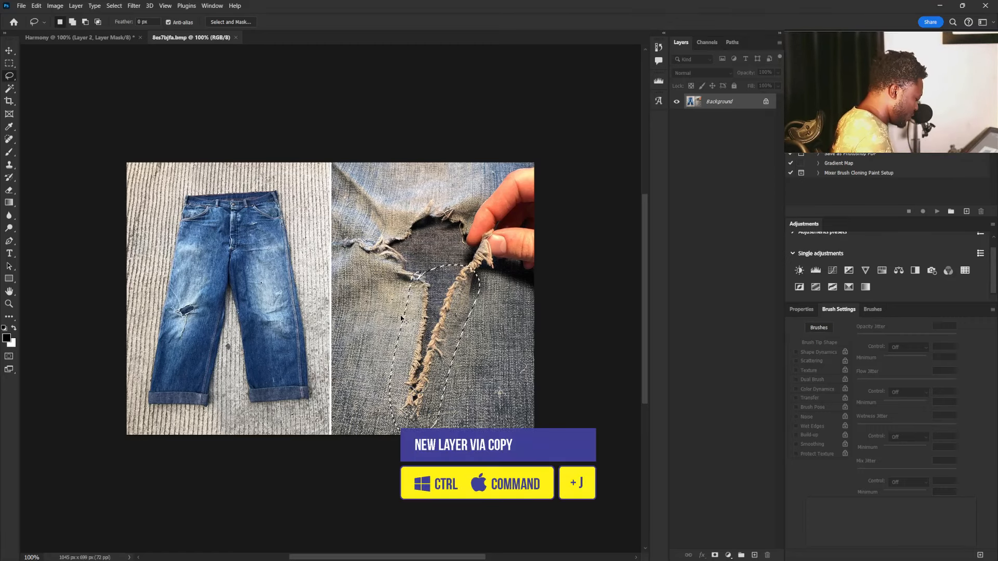
key(ctrl+j)
Bring the copied denim tear into the Harmony document and position it right of the canvas centre
key(v)
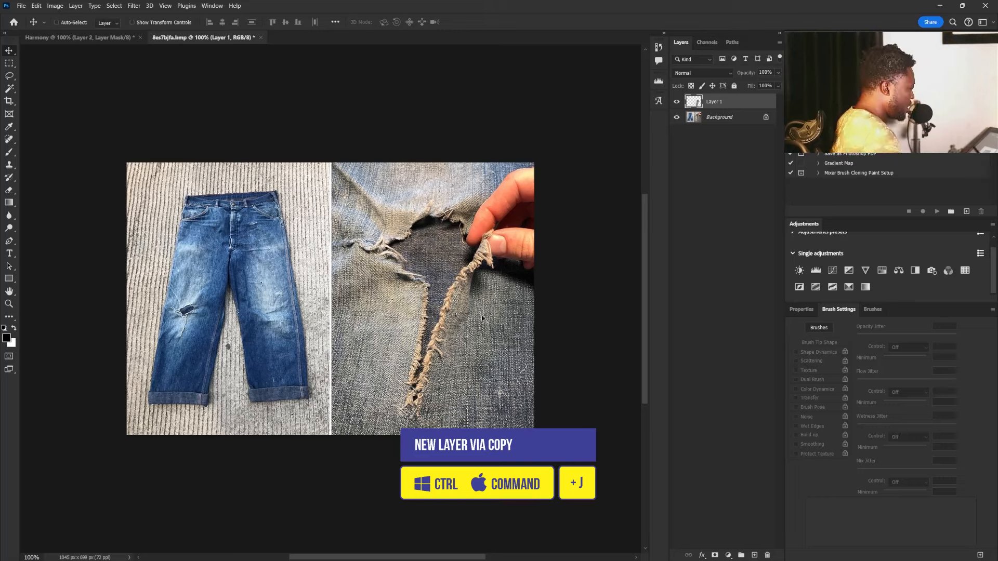
drag(431, 291, 439, 352)
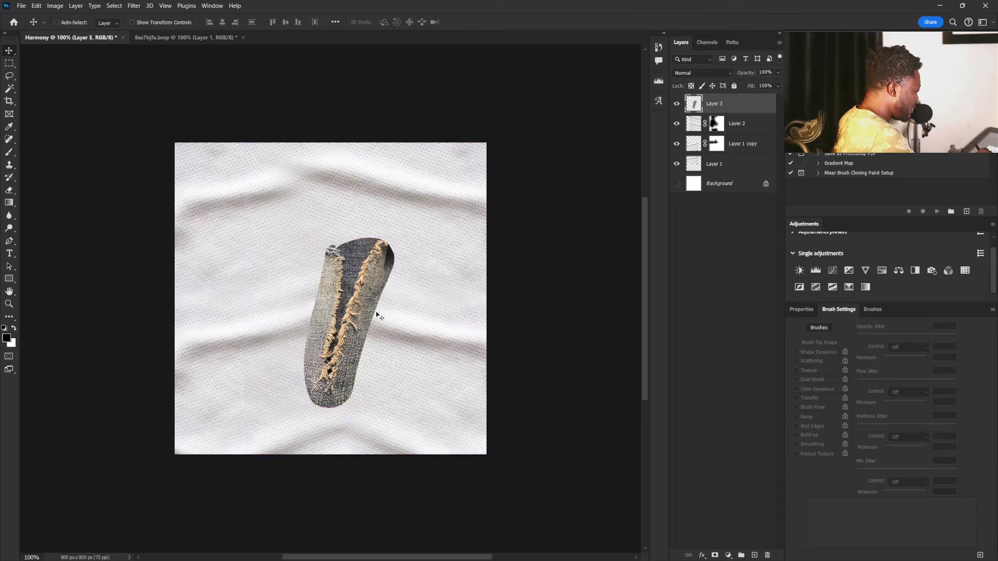
mouse_move(379, 312)
mouse_down()
mouse_move(406, 303)
mouse_move(422, 333)
mouse_up()
Lasso the denim tear's right half along the frayed edge and cut it to a new layer
click(9, 76)
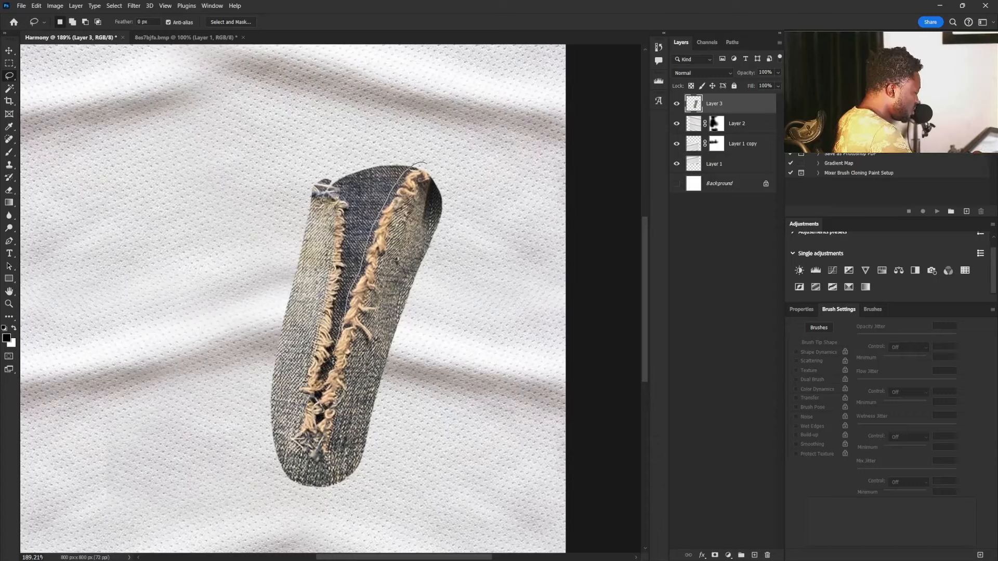
drag(330, 378, 333, 372)
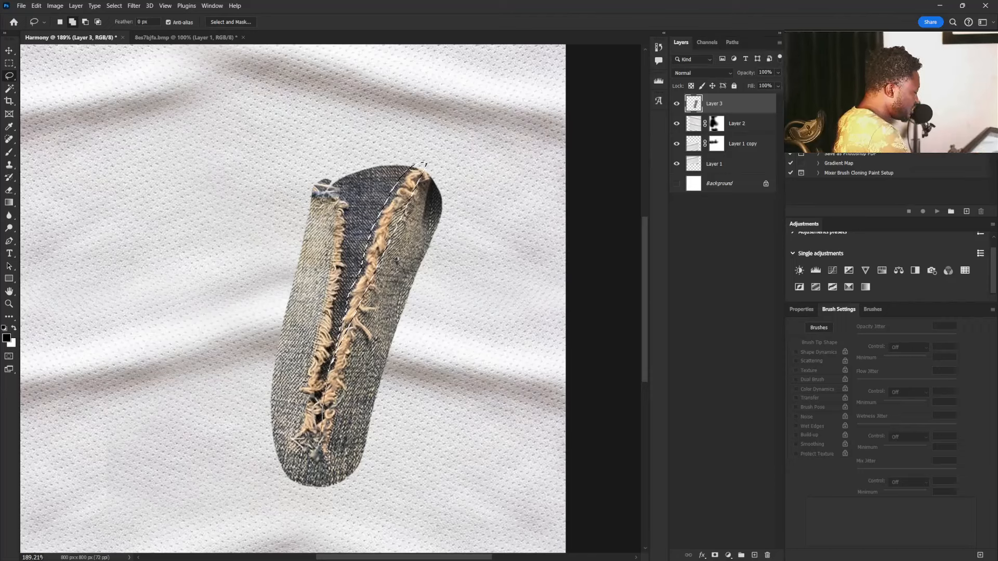
mouse_move(319, 434)
mouse_down()
mouse_move(340, 501)
mouse_move(393, 461)
mouse_move(460, 300)
mouse_move(474, 201)
mouse_move(450, 170)
mouse_move(429, 168)
mouse_move(380, 234)
mouse_up()
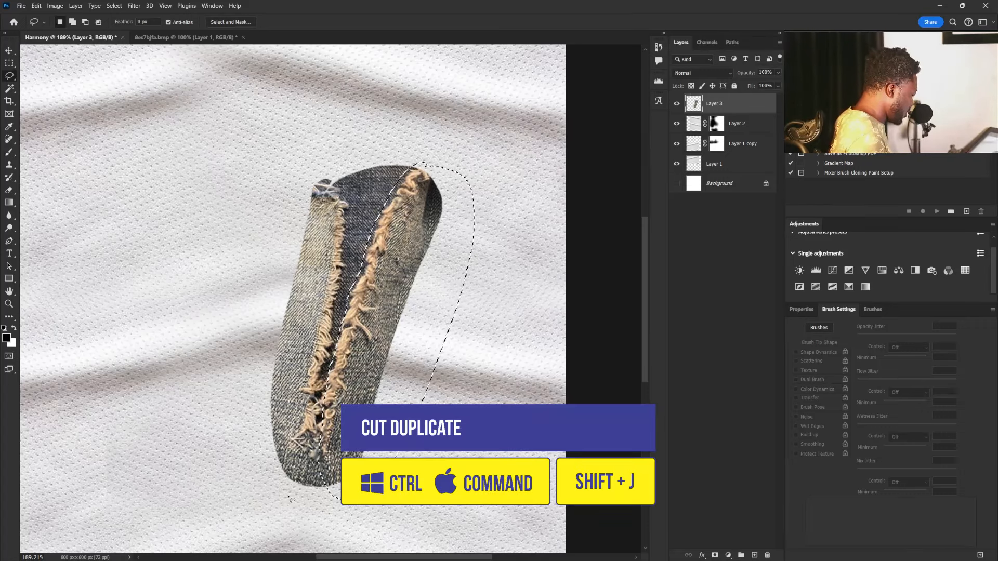
key(ctrl+shift+j)
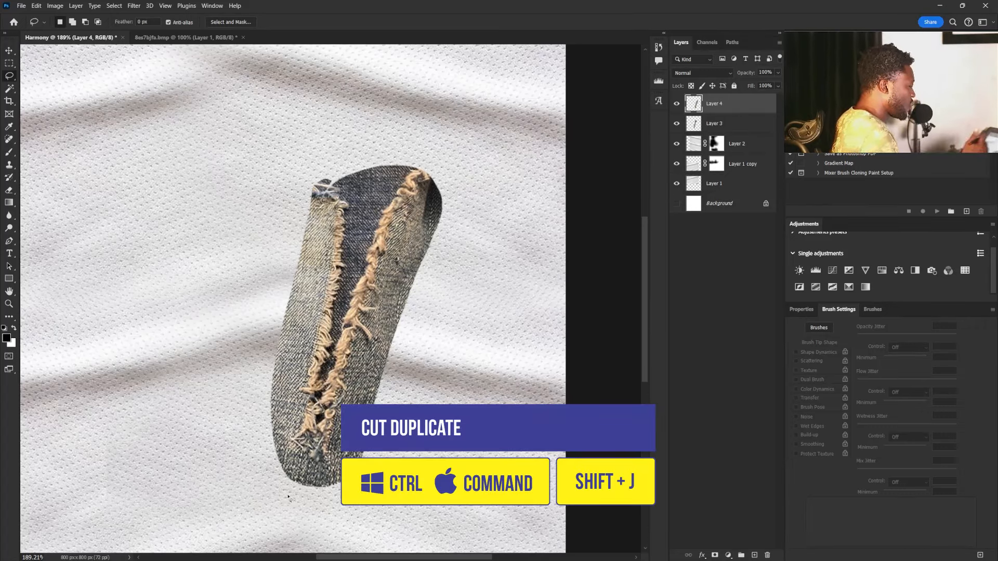
With Layer 4 hidden, lasso the leftover dark denim beside the frayed edge on Layer 3 and delete it
click(677, 104)
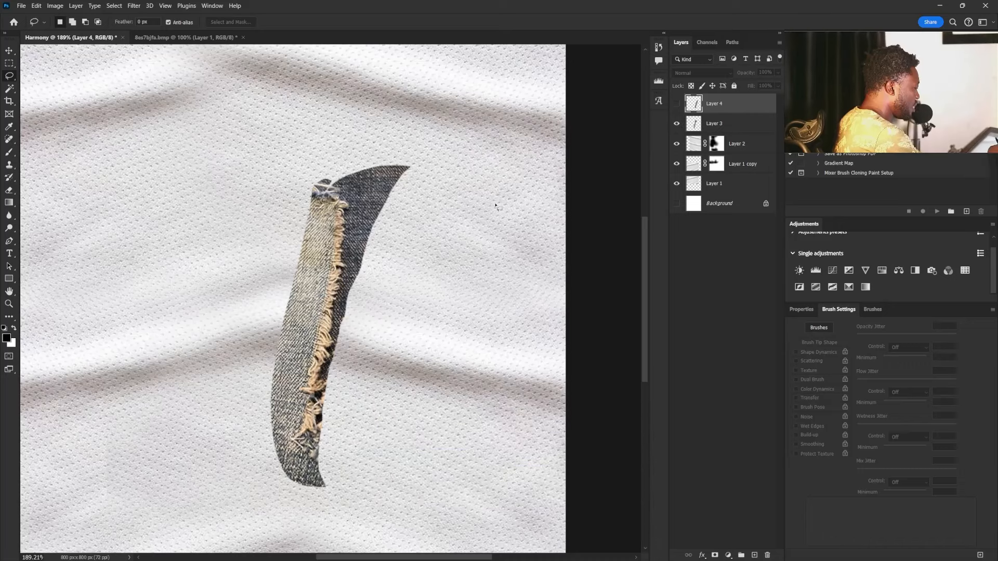
click(708, 125)
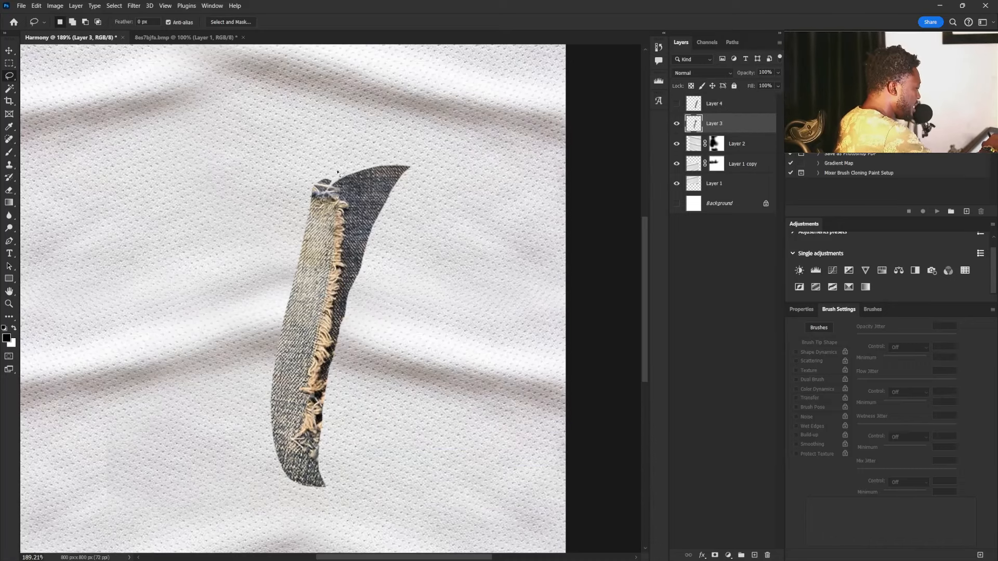
mouse_move(348, 203)
mouse_down()
mouse_move(343, 301)
mouse_move(324, 378)
mouse_up()
mouse_move(335, 412)
mouse_down()
mouse_move(378, 407)
mouse_move(446, 183)
mouse_move(367, 110)
mouse_up()
key(Delete)
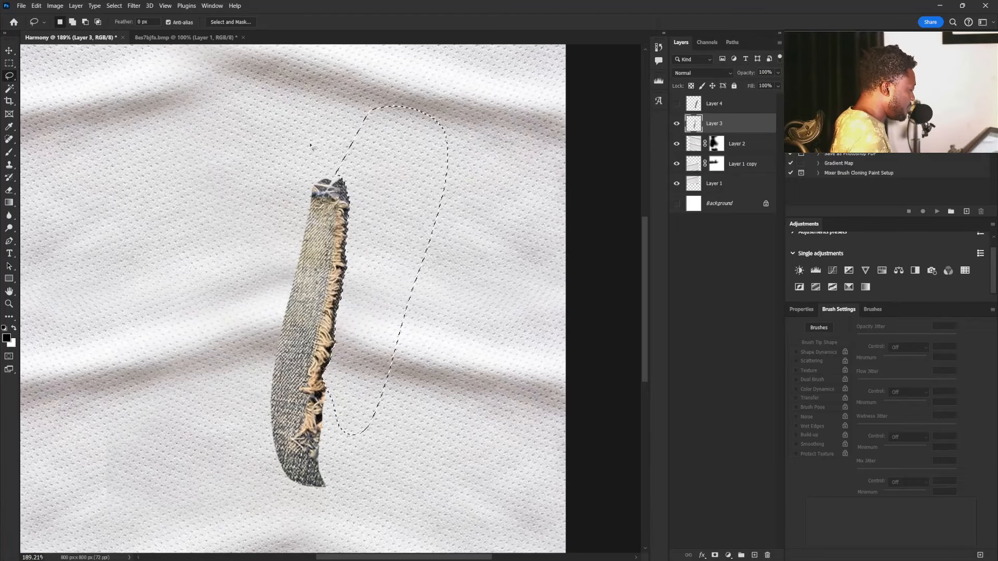
key(ctrl+d)
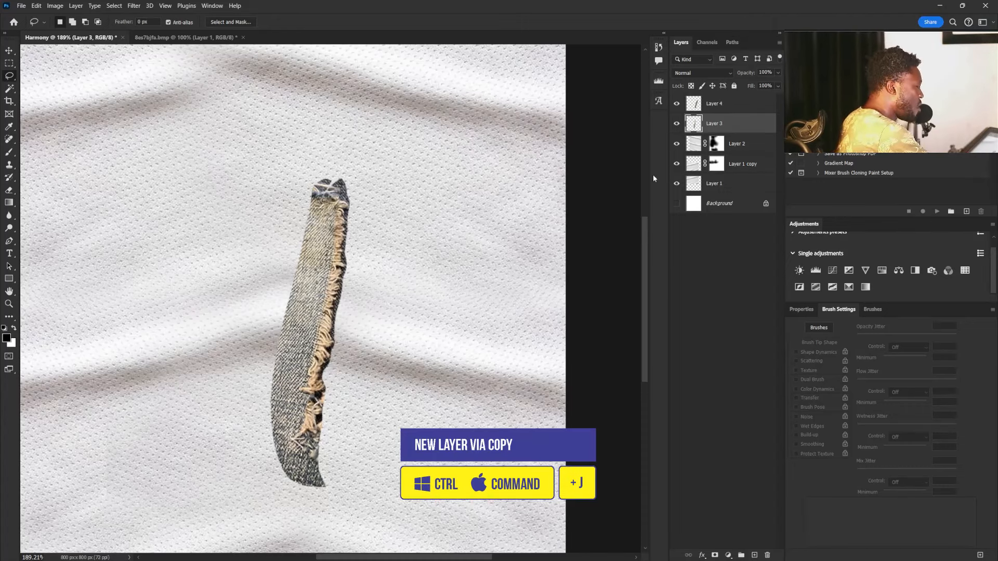
Rotate the right denim half on Layer 4 by about -7.9° and move it against the left half
click(716, 110)
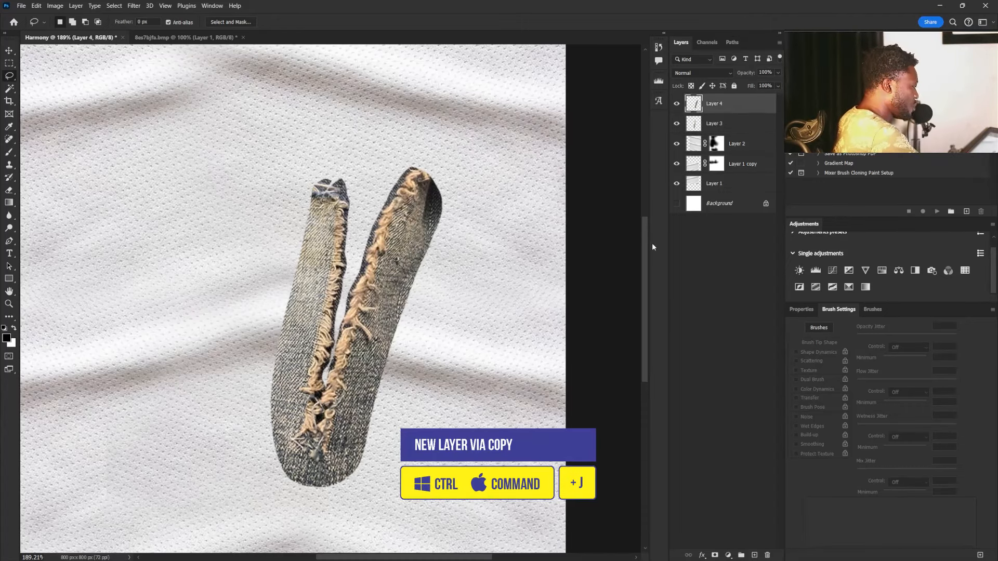
key(ctrl+t)
drag(494, 312, 468, 270)
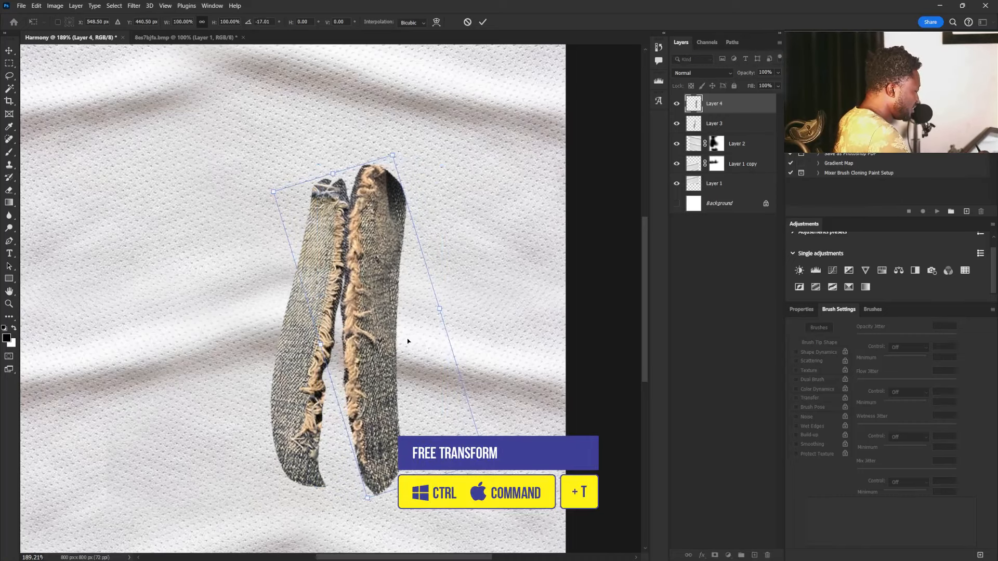
drag(407, 341, 401, 340)
drag(476, 347, 469, 373)
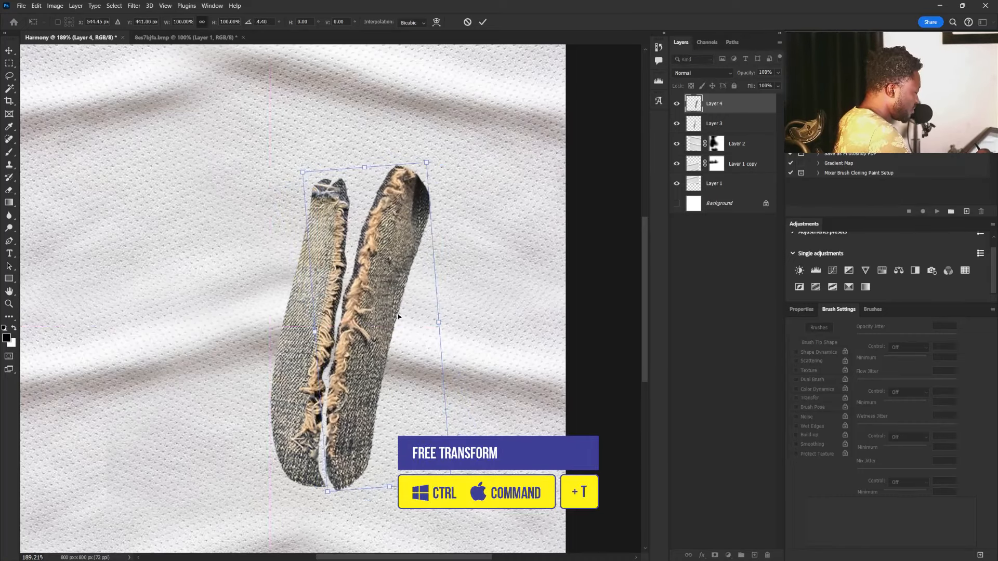
drag(397, 317, 390, 316)
drag(459, 280, 456, 273)
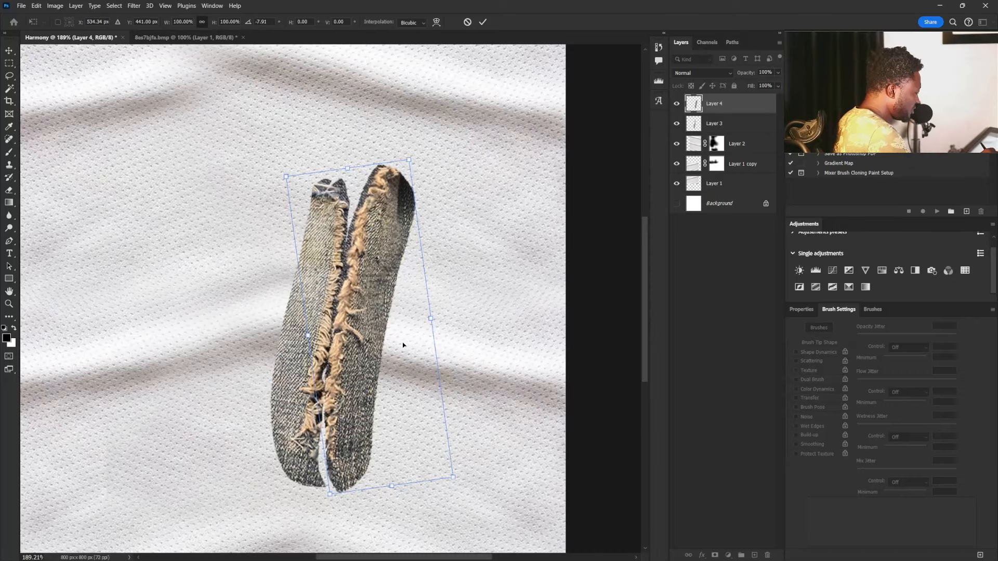
drag(403, 345, 398, 343)
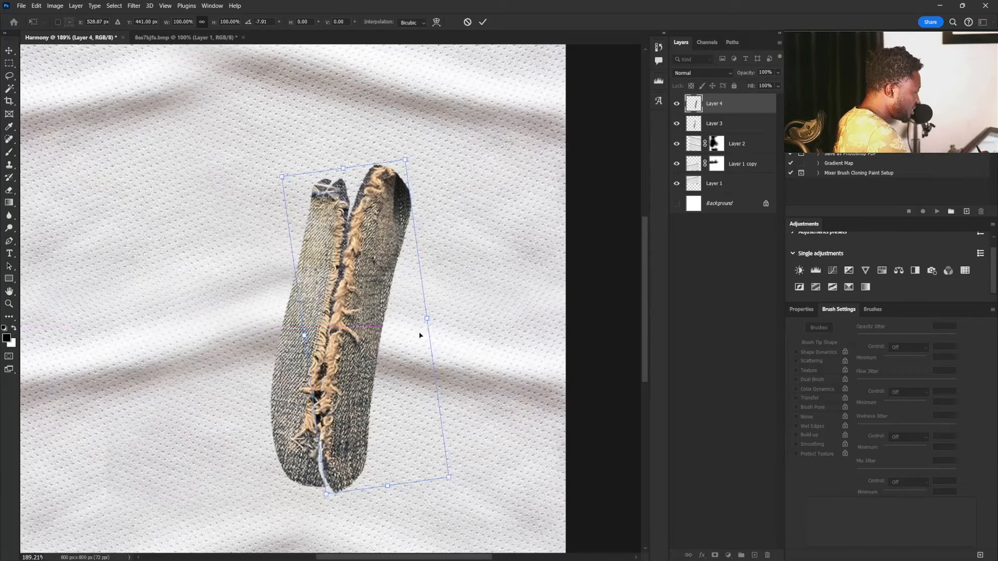
click(735, 124)
click(725, 106)
click(677, 105)
click(677, 105)
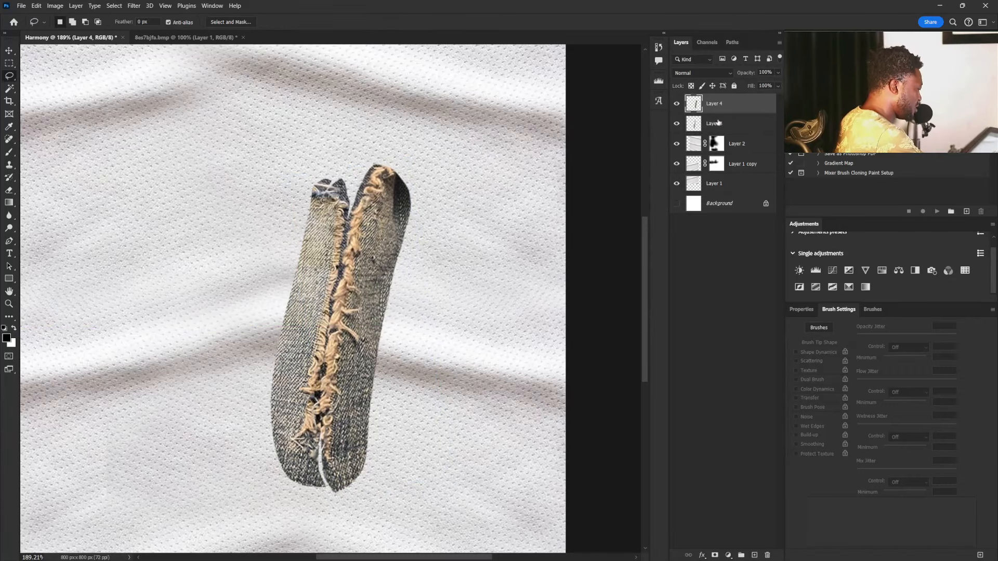
Warp the right denim half so its frayed edge closes the gaps along the left half
key(ctrl+t)
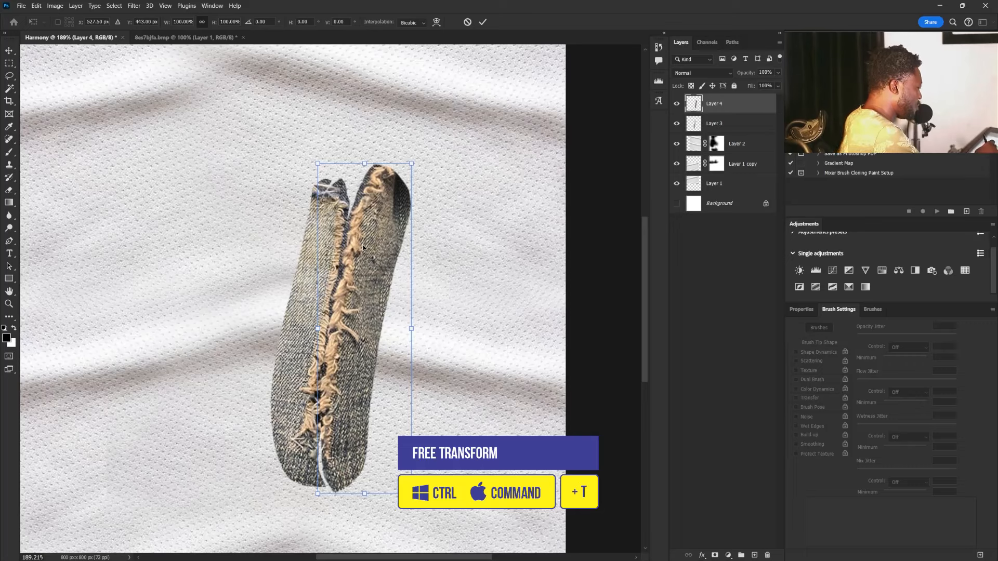
right_click(366, 247)
click(406, 318)
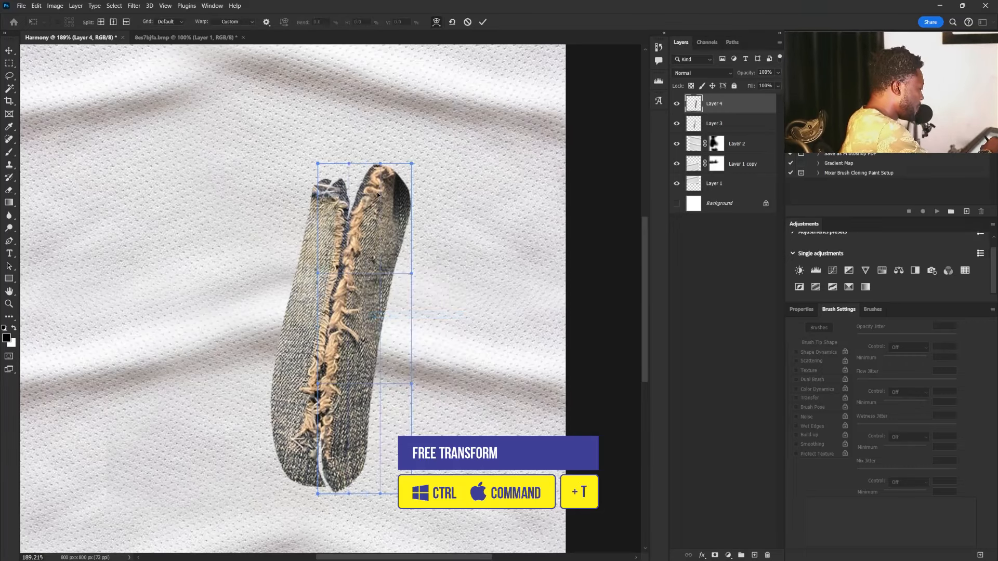
drag(376, 193, 370, 194)
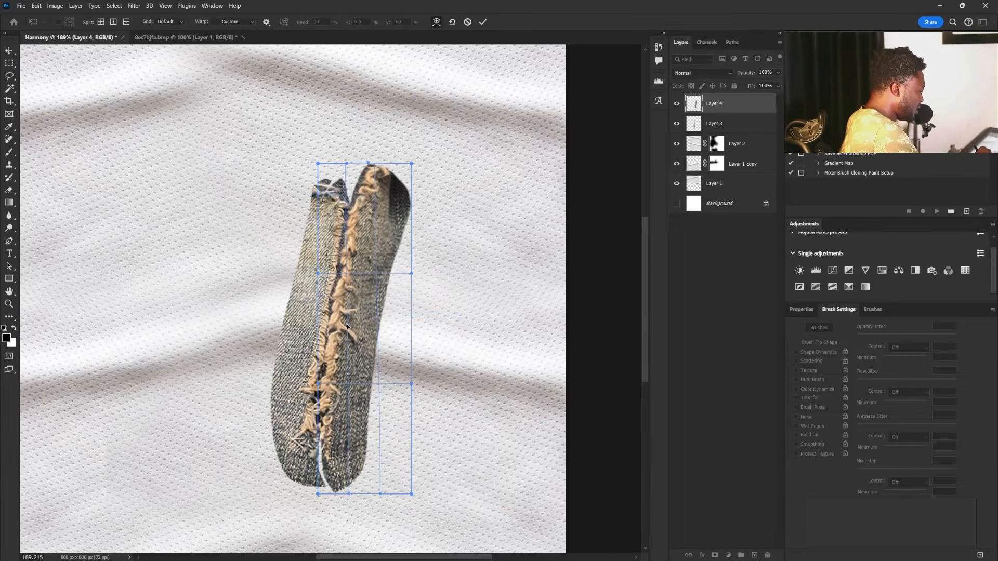
drag(347, 326, 351, 327)
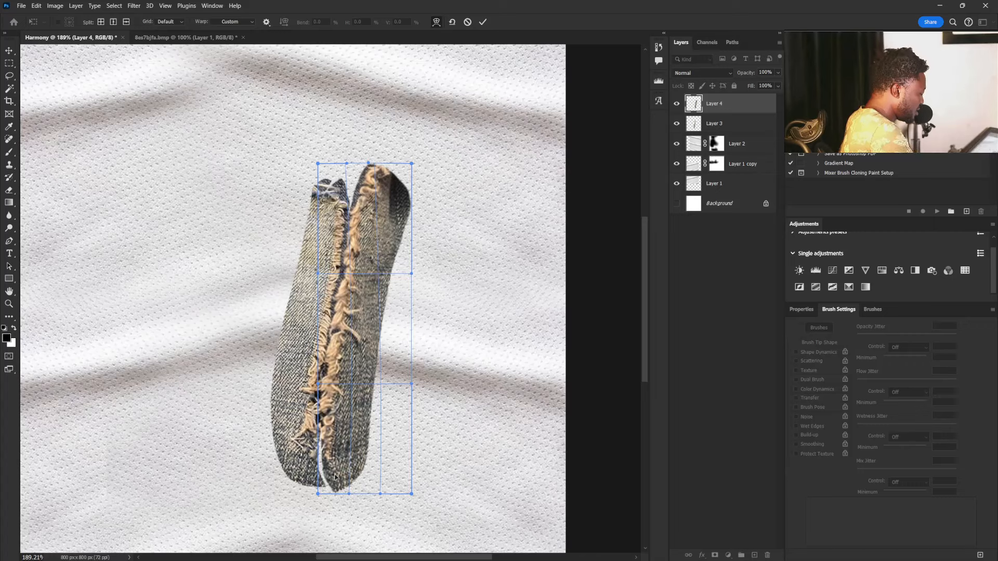
drag(335, 478, 329, 476)
drag(328, 406, 342, 344)
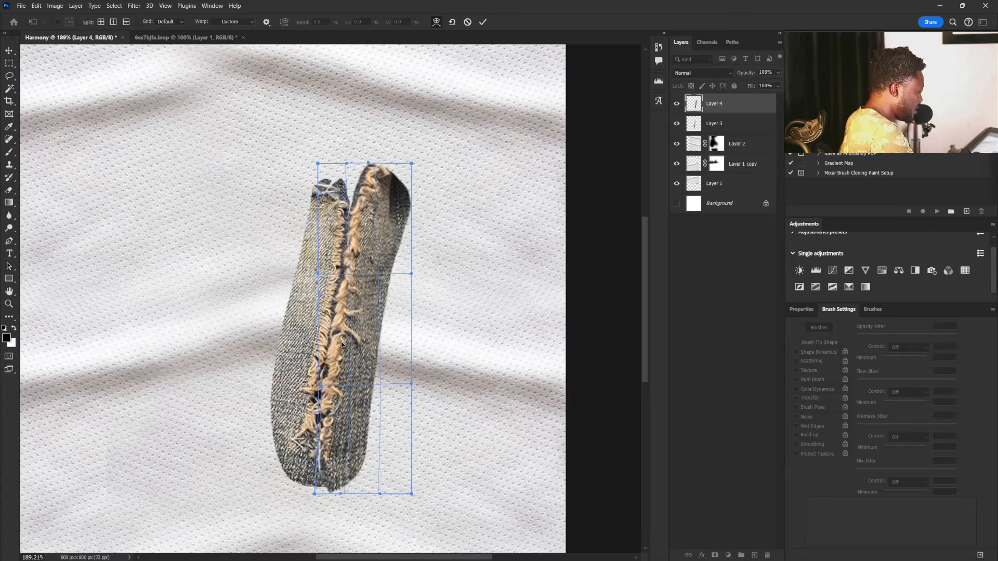
drag(338, 383, 332, 380)
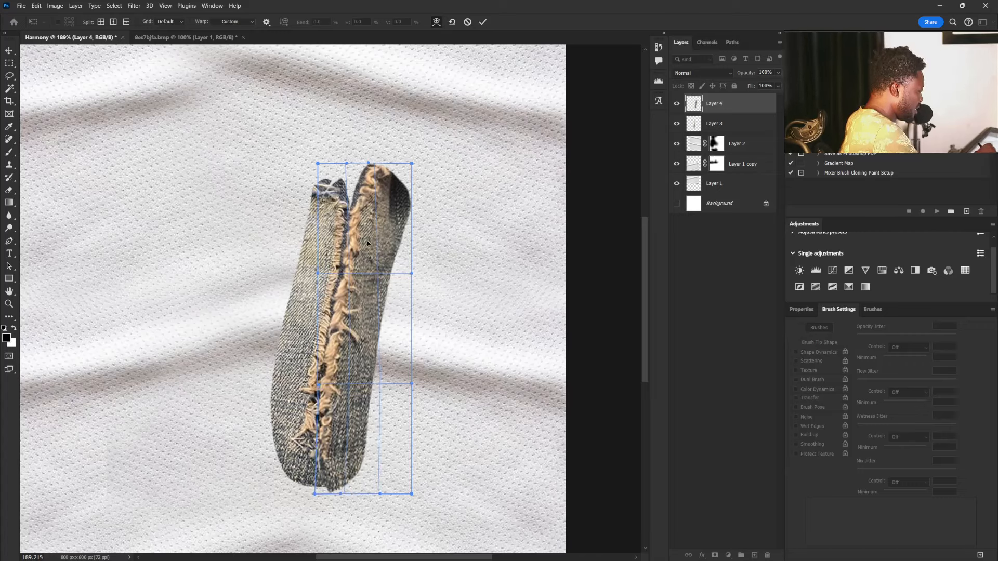
key(Return)
key(l)
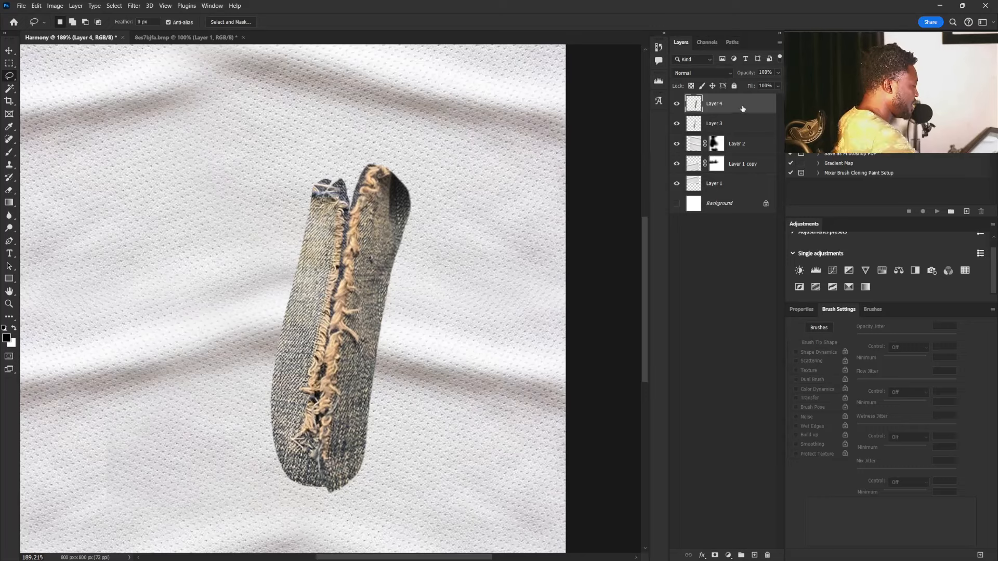
Group Layer 3 and Layer 4 and name the group Tear
shift+click(723, 123)
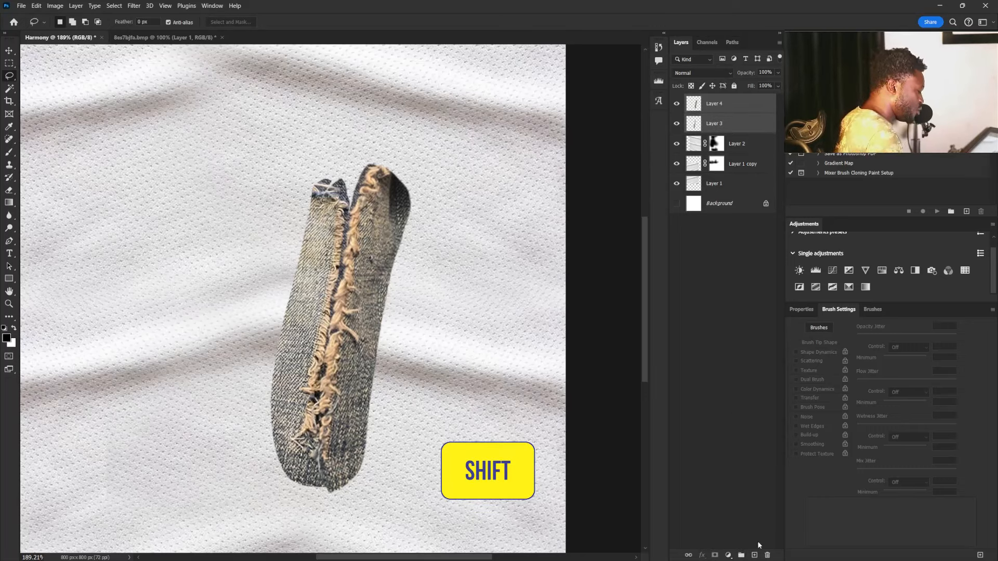
key(ctrl+g)
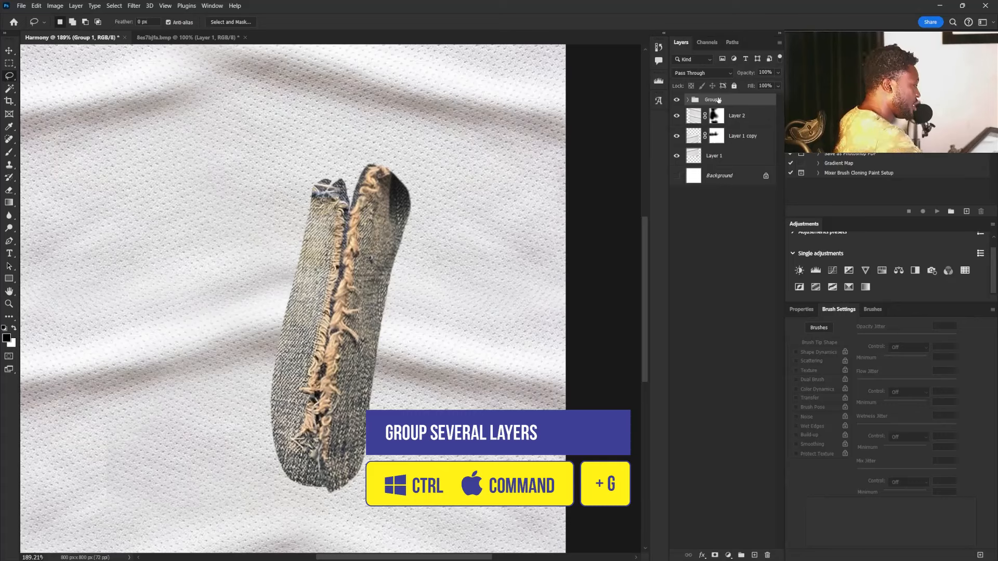
click(688, 100)
click(688, 100)
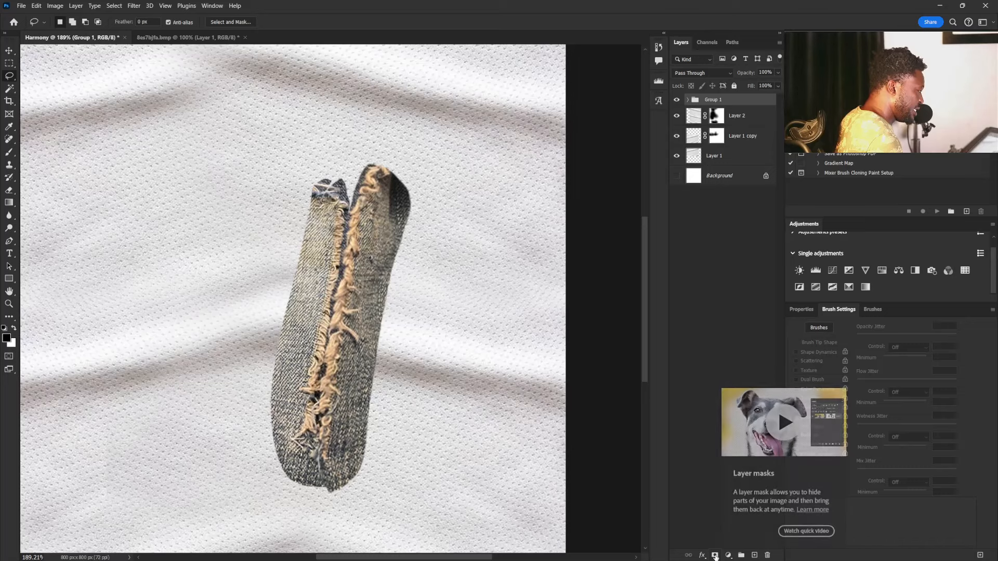
double_click(714, 99)
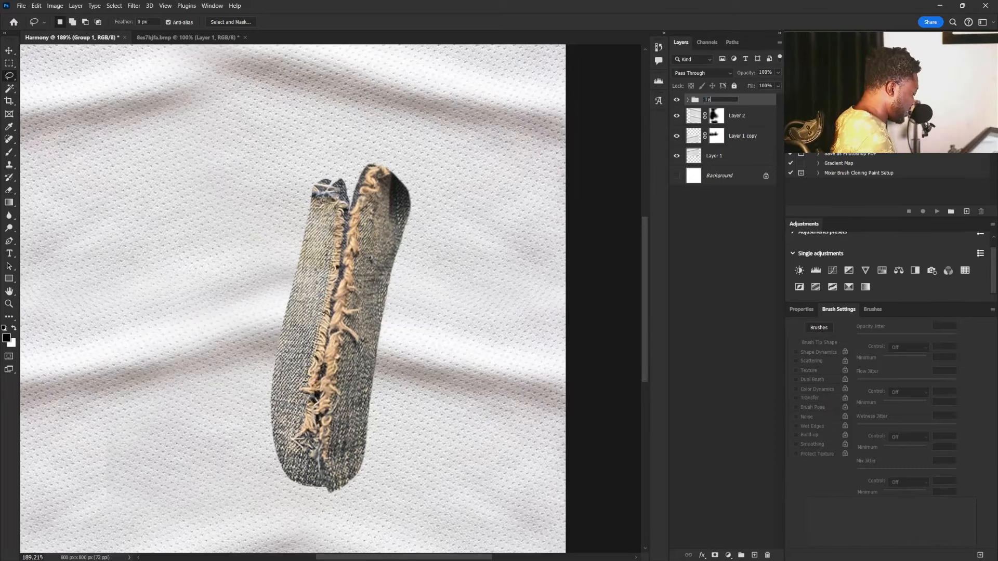
text(Tear)
double_click(756, 112)
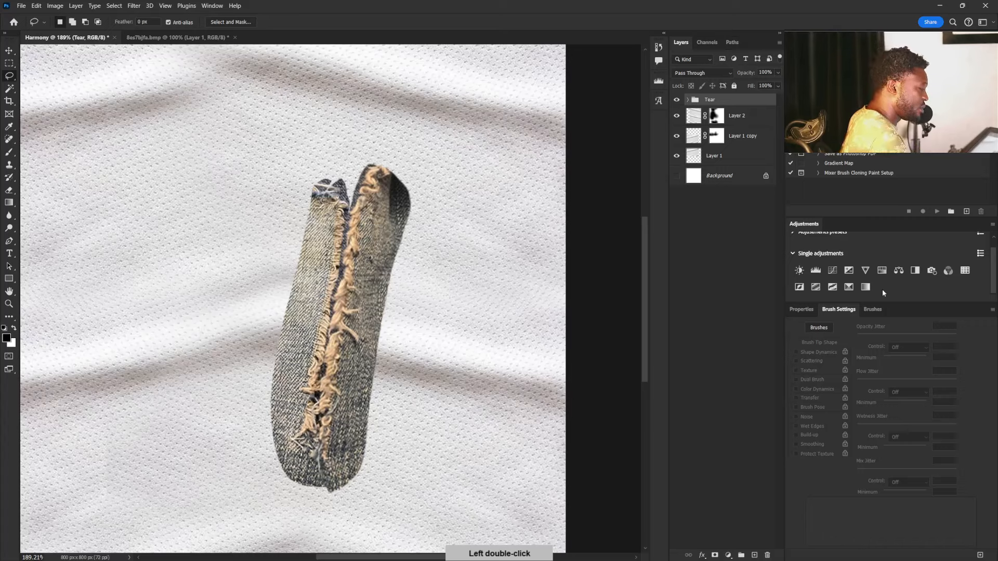
Add a Black & White adjustment clipped to the Tear group, with Reds at 7 and Yellows at 245
click(916, 270)
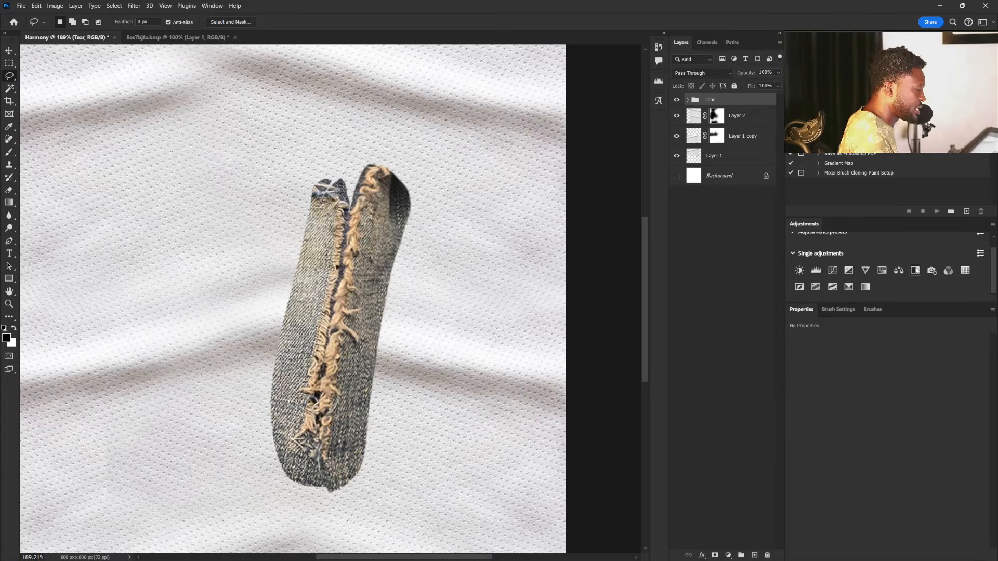
click(915, 271)
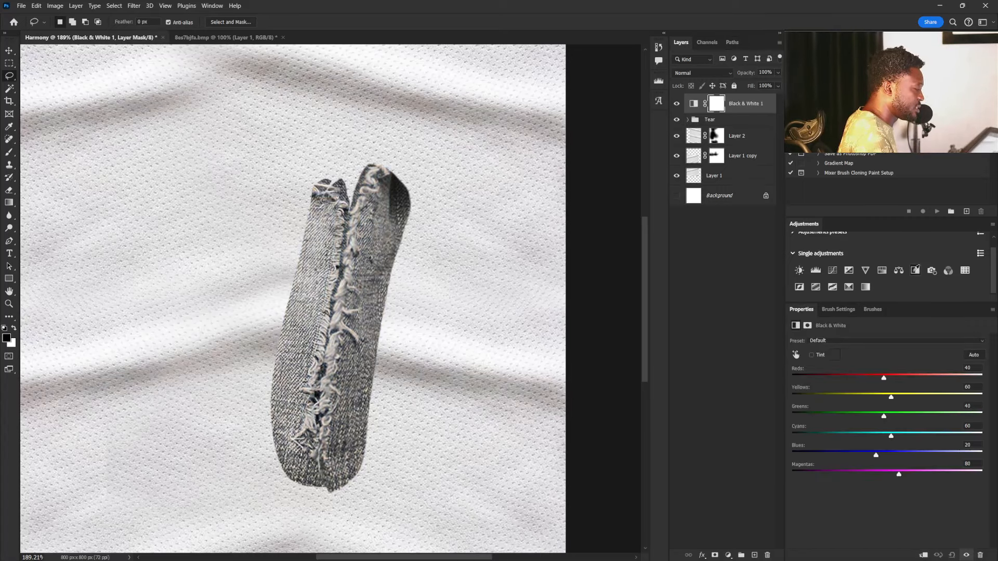
click(924, 555)
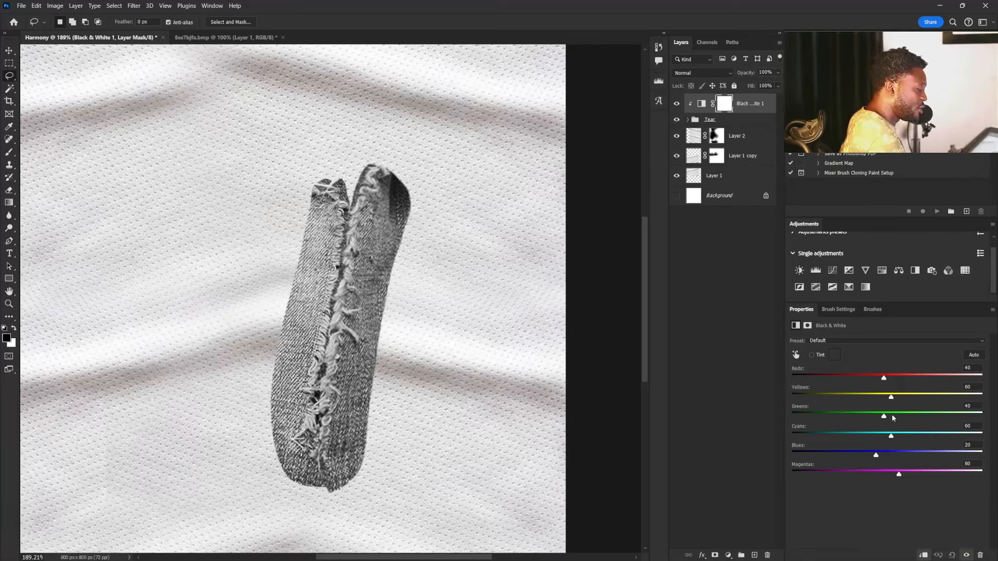
drag(891, 399, 942, 399)
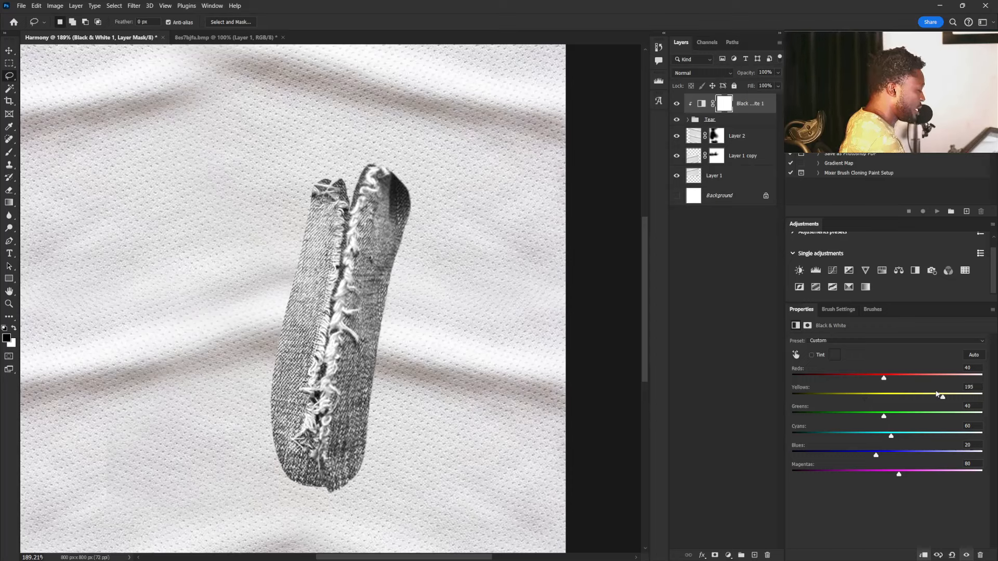
drag(884, 380, 864, 381)
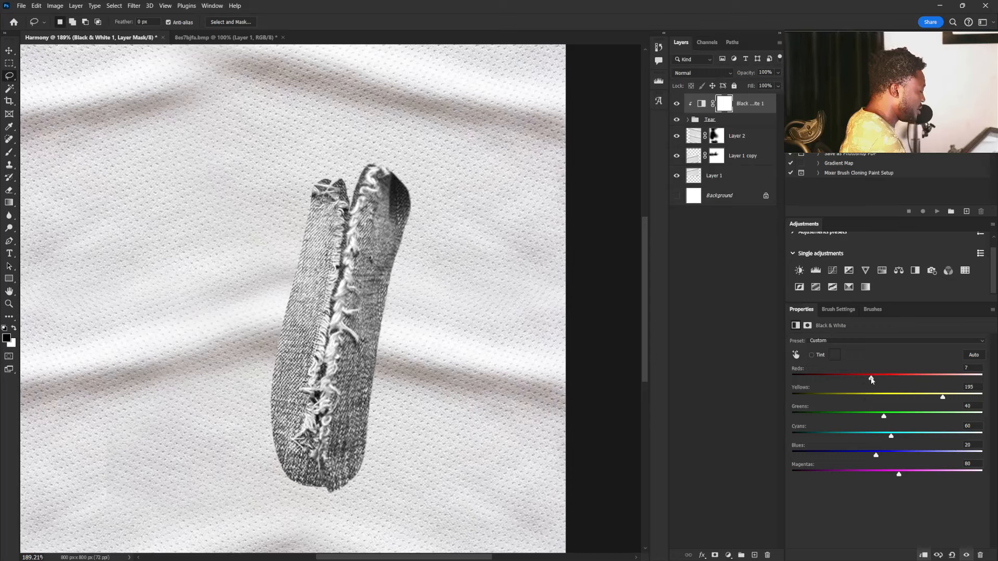
drag(943, 399, 952, 400)
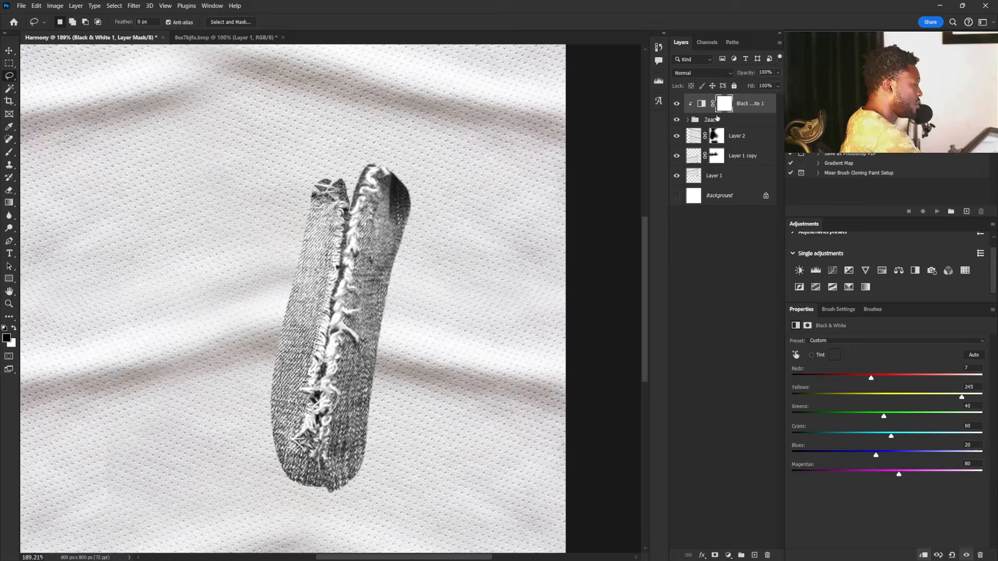
Add a Levels adjustment clipped to the Tear group, with black input 19 and midtones 1.23
click(716, 118)
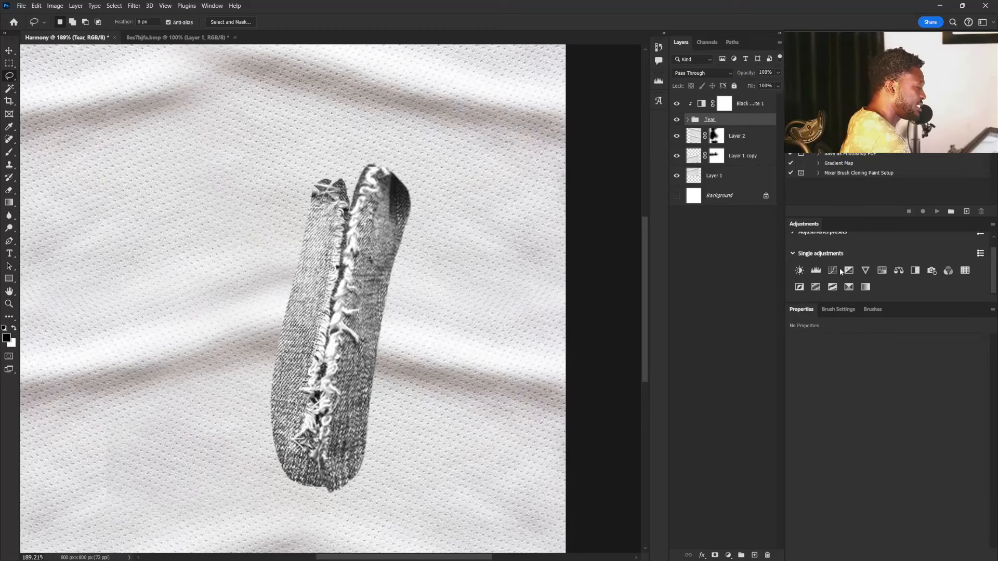
click(815, 272)
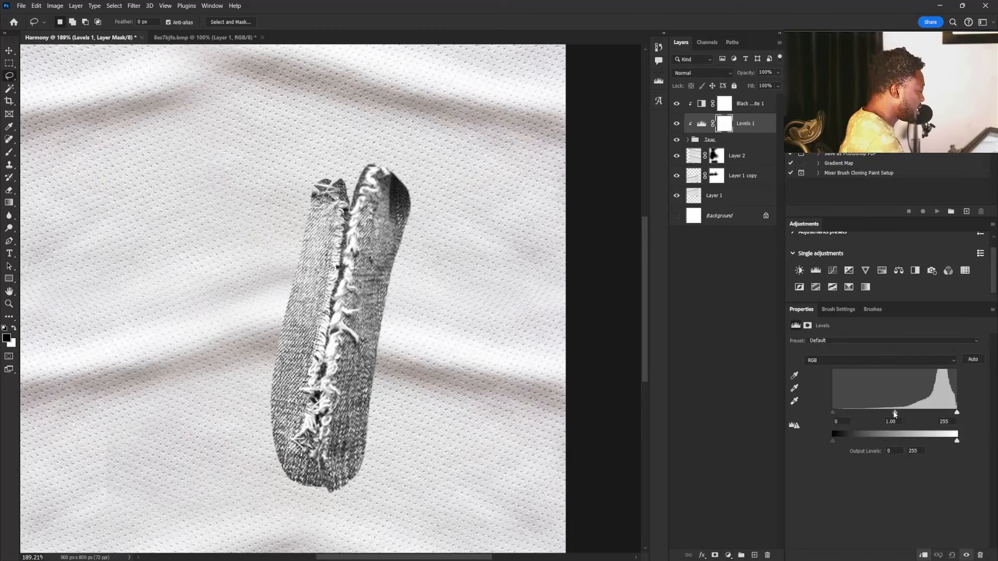
mouse_move(894, 414)
mouse_down()
mouse_move(843, 416)
mouse_move(890, 415)
mouse_up()
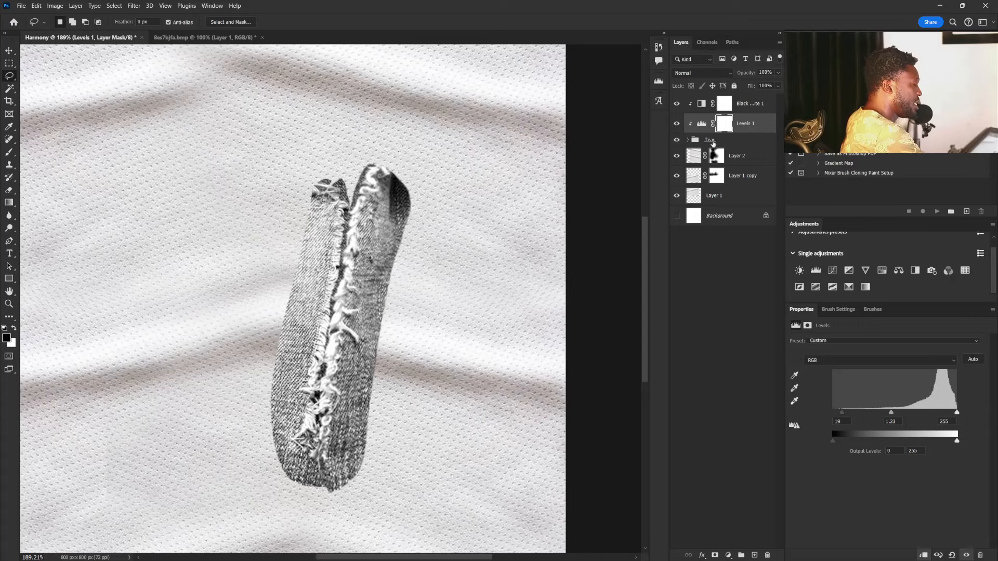
Add a layer mask to the Tear group and paint out the denim outside the upper right frayed edge with a soft black brush
click(712, 142)
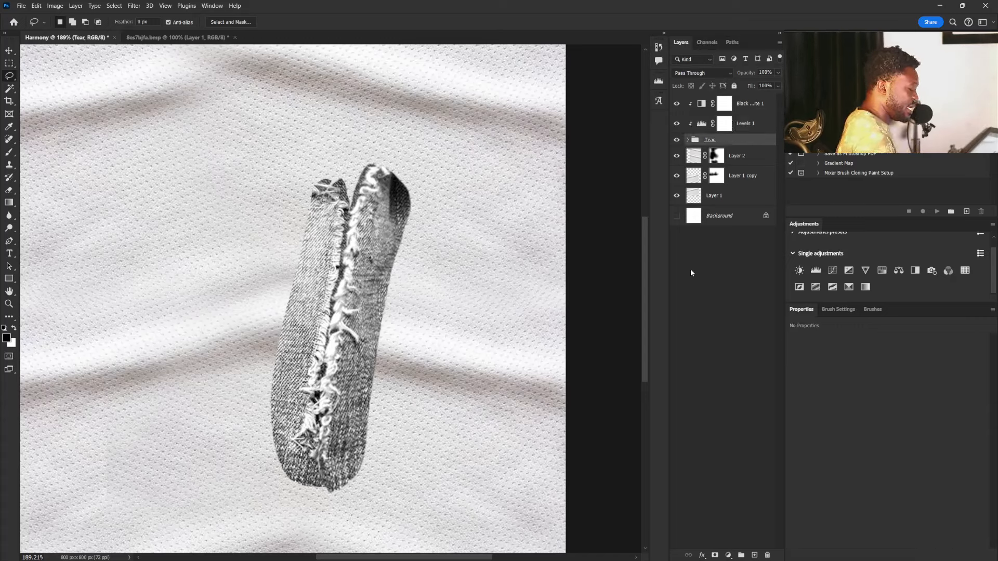
click(716, 555)
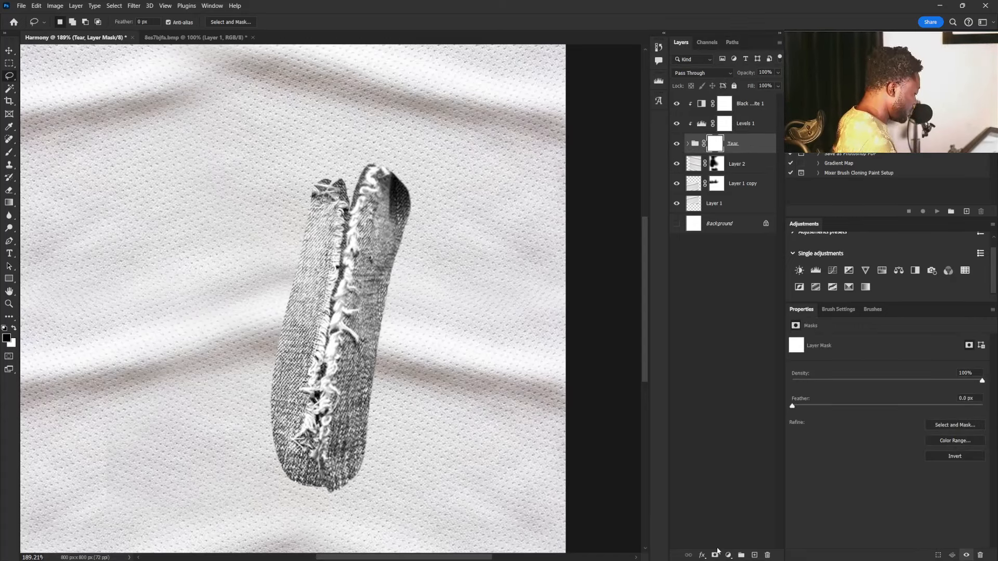
key(b)
key(bracketleft)
key(bracketleft)
key(bracketleft)
key(bracketright)
drag(410, 170, 431, 244)
key(bracketleft)
key(bracketleft)
key(bracketleft)
key(bracketleft)
key(bracketleft)
key(bracketleft)
drag(410, 178, 398, 268)
key(bracketright)
Paint black on the Tear group's mask to remove the denim strip along the tear's right side, down to its lower end
click(826, 309)
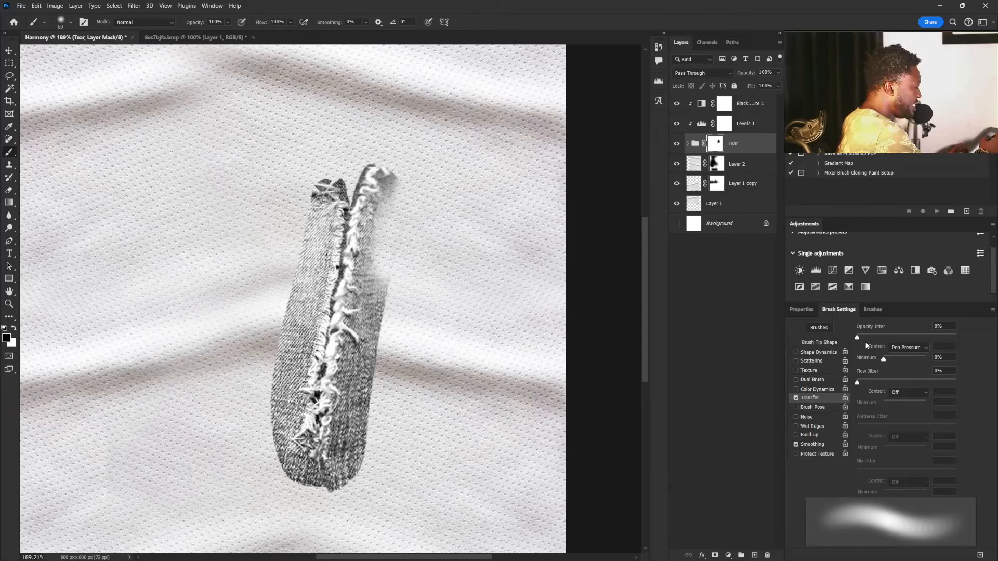
key(bracketleft)
key(bracketleft)
mouse_move(388, 289)
mouse_down()
mouse_move(393, 260)
mouse_move(384, 332)
mouse_up()
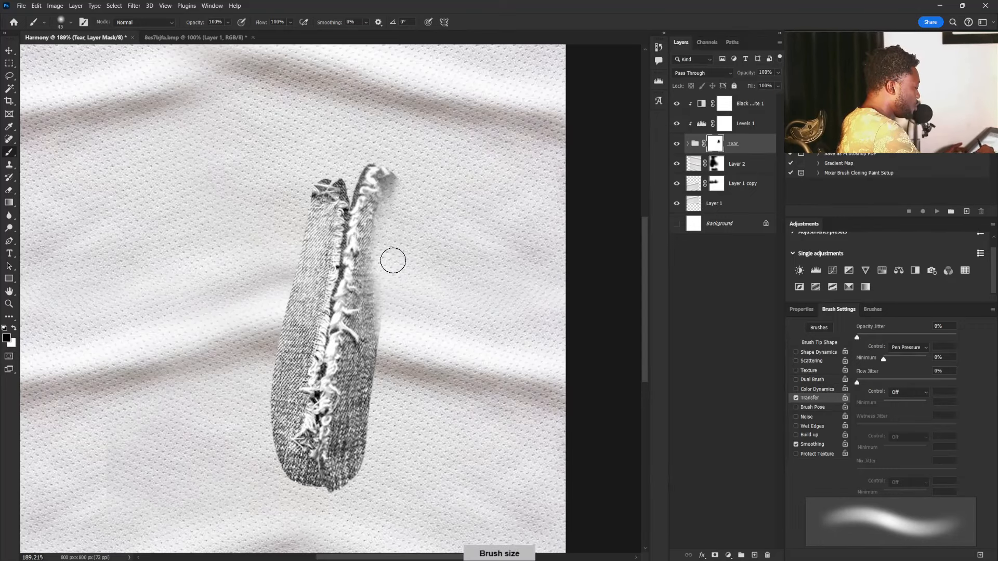
mouse_move(391, 265)
mouse_down()
mouse_move(358, 435)
mouse_move(357, 488)
mouse_up()
Mask out the leftover denim beside the tear's lower right frayed edge with a smaller soft brush
key(bracketleft)
key(bracketleft)
key(bracketleft)
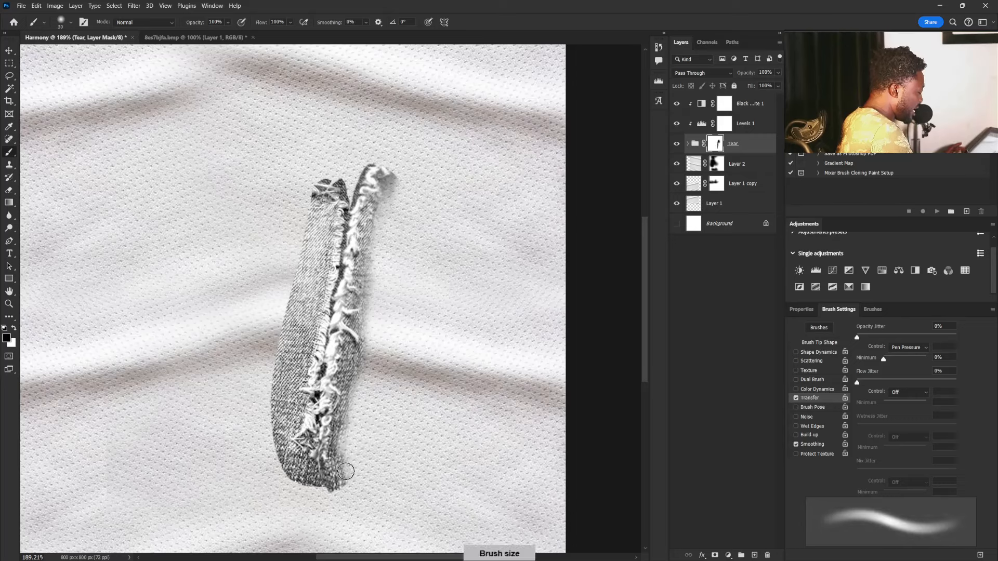
mouse_move(348, 445)
mouse_down()
mouse_move(342, 464)
mouse_move(312, 485)
mouse_move(335, 483)
mouse_move(348, 394)
mouse_move(339, 407)
mouse_up()
key(bracketleft)
key(bracketleft)
key(bracketleft)
key(bracketleft)
key(bracketleft)
key(bracketright)
key(bracketright)
key(bracketright)
key(bracketright)
key(bracketright)
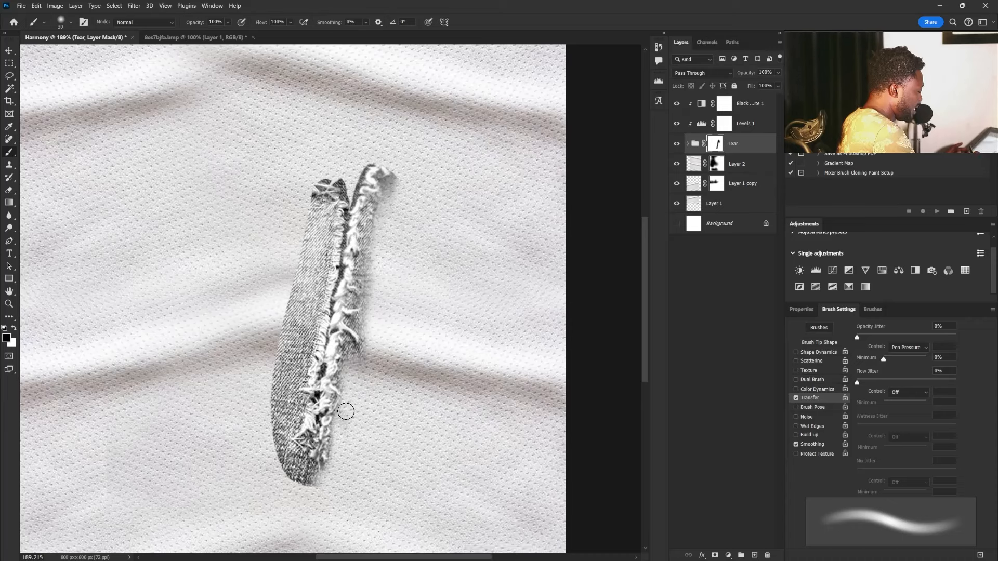
Mask out the stray threads and denim along the middle of the tear's right edge with a brush of about 10 to 20 px
key(bracketleft)
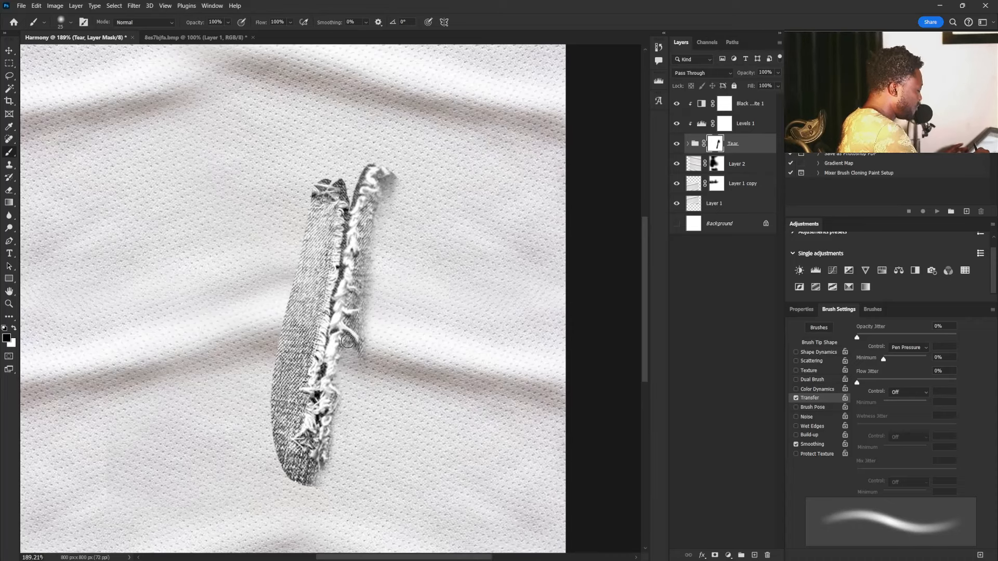
key(bracketleft)
key(bracketleft)
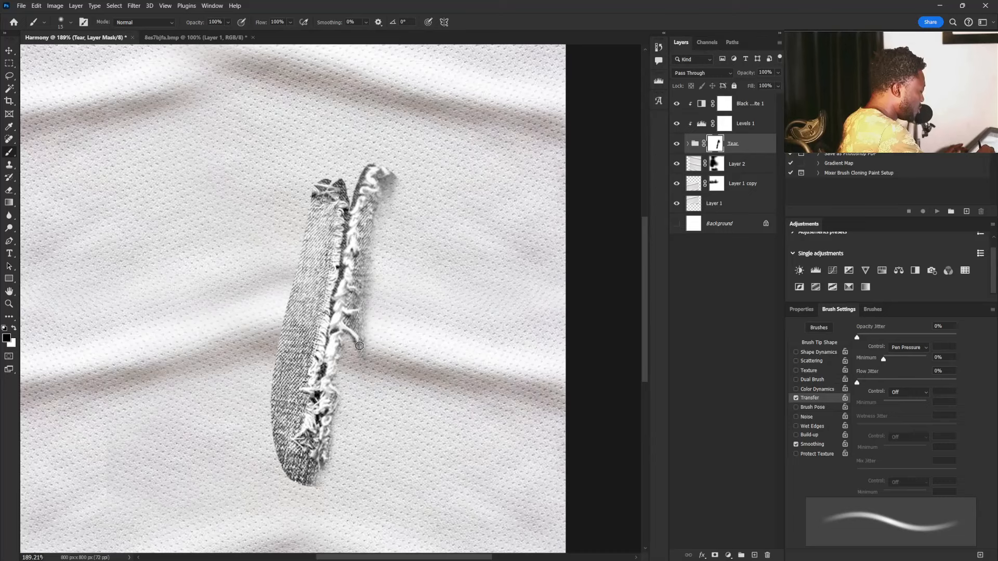
mouse_move(346, 338)
mouse_down()
mouse_move(360, 357)
mouse_move(354, 322)
mouse_move(358, 348)
mouse_up()
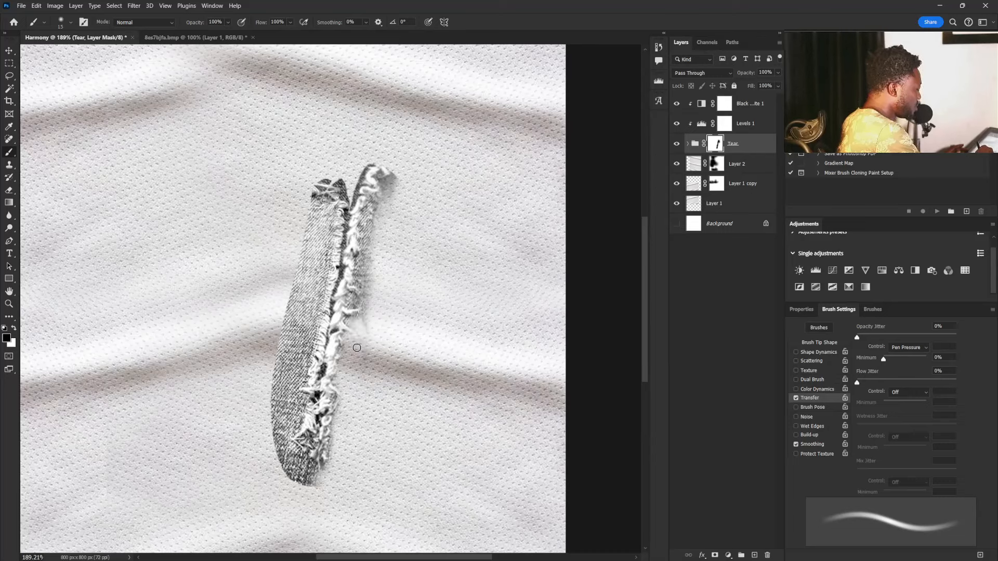
key([)
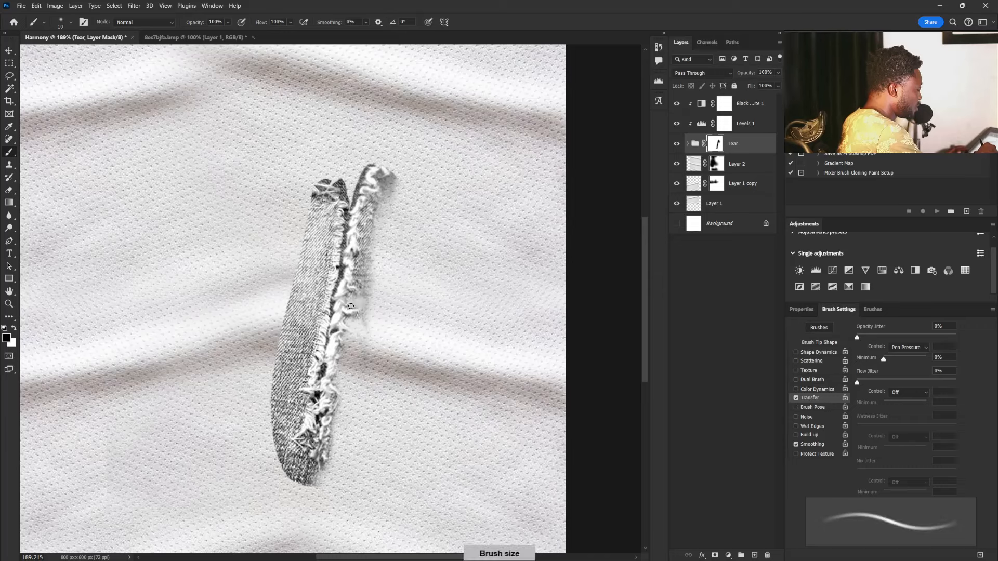
key([)
key(])
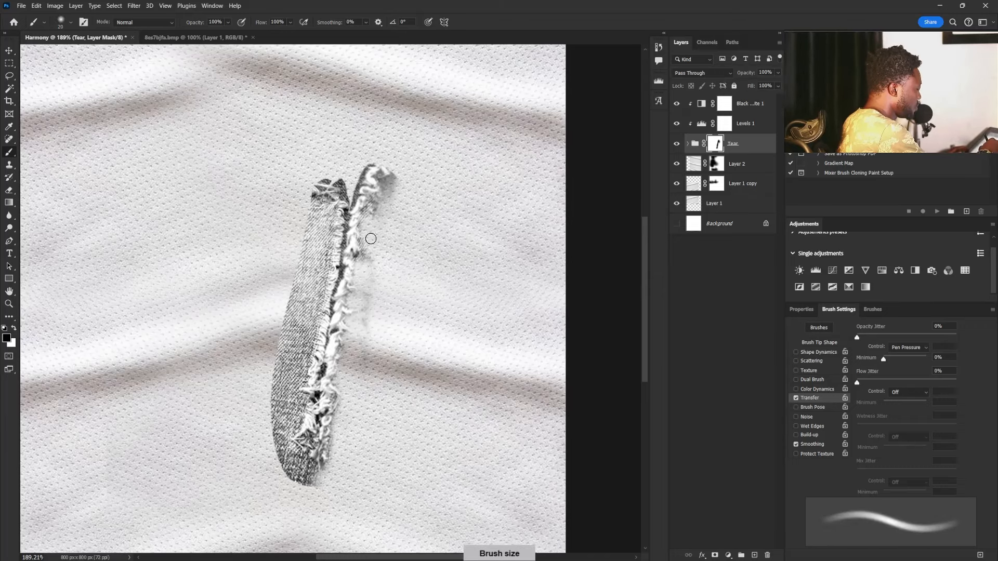
Mask out the upper right denim flap above and beside the tear on the Tear group's mask
mouse_move(369, 238)
mouse_down()
mouse_move(368, 290)
mouse_move(380, 209)
mouse_up()
key(])
mouse_move(393, 176)
mouse_down()
mouse_move(370, 217)
mouse_move(361, 164)
mouse_move(355, 193)
mouse_move(383, 150)
mouse_move(383, 166)
mouse_move(370, 167)
mouse_move(377, 195)
mouse_up()
key([)
key(])
key([)
mouse_move(365, 182)
mouse_down()
mouse_move(372, 194)
mouse_move(342, 182)
mouse_move(357, 198)
mouse_move(323, 196)
mouse_move(340, 188)
mouse_move(350, 205)
mouse_up()
key([)
Mask out the denim along the tear's whole left side, from the upper left flap to the lower end, varying the brush size
key(])
key([)
key([)
key([)
key(])
key(])
key(])
key(])
key(])
key(])
key(])
key(])
key(])
key([)
key([)
key([)
key([)
key([)
key([)
key([)
key(])
key(])
key(])
key(])
key(])
key(])
key(])
mouse_move(302, 260)
mouse_down()
mouse_move(312, 217)
mouse_move(321, 218)
mouse_move(330, 239)
mouse_move(297, 316)
mouse_move(312, 299)
mouse_move(290, 317)
mouse_move(287, 508)
mouse_move(307, 476)
mouse_move(327, 471)
mouse_up()
key([)
key([)
key(])
key(])
key(])
Trim the frayed lower end of the tear on both sides with a small black brush on the group's mask
key([)
key([)
key([)
key([)
key([)
key([)
key([)
key(])
key(])
key([)
key([)
key([)
key([)
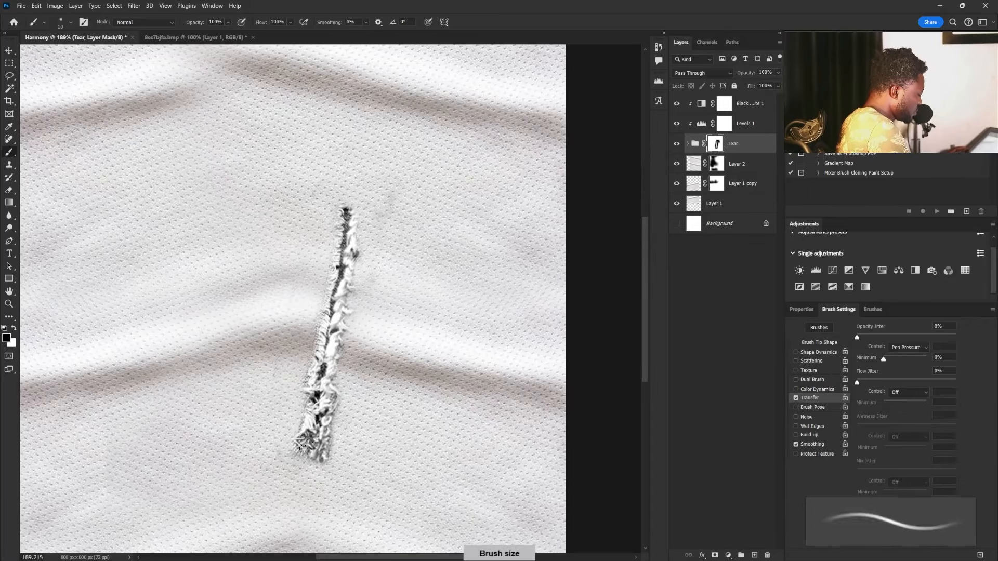
key(])
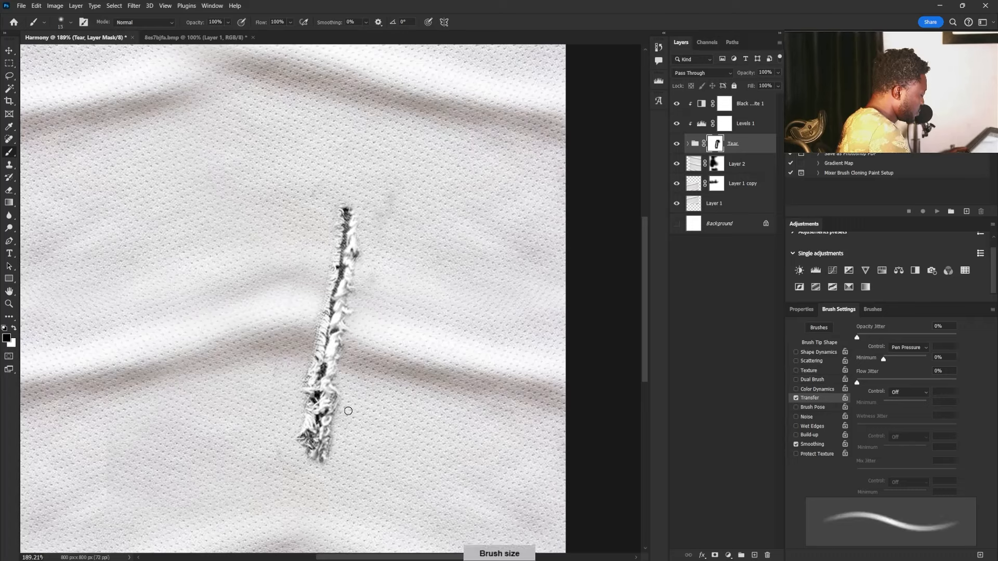
drag(334, 430, 321, 464)
drag(300, 444, 314, 461)
key([)
key([)
key([)
key([)
key([)
key([)
key(])
key(])
key(])
key(])
key(])
key(])
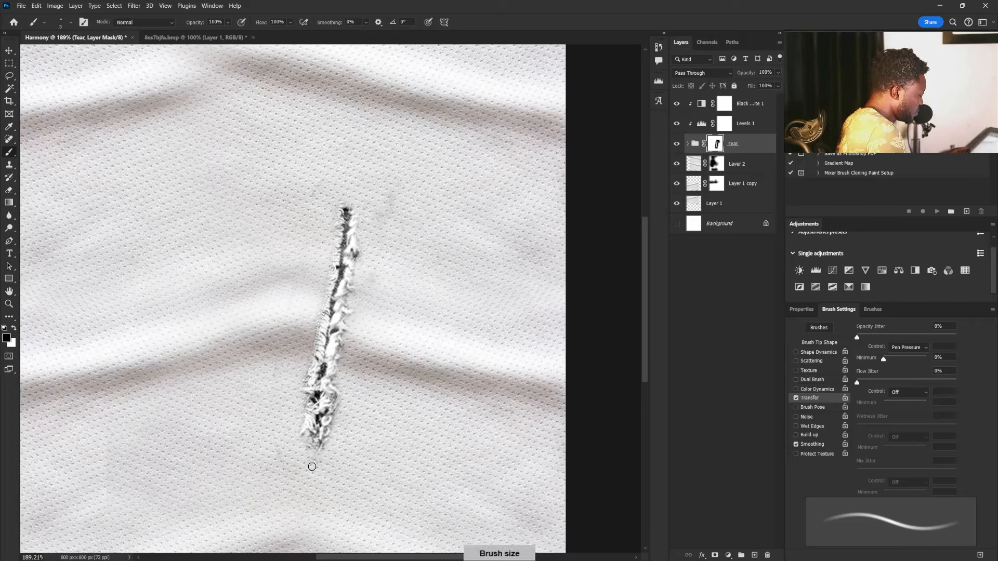
key([)
key([)
key([)
mouse_move(339, 420)
mouse_down()
mouse_move(329, 441)
mouse_move(330, 431)
mouse_up()
Mask out the faint residue right of the tear's upper end and the dark thread on its upper right edge
key(])
key(])
key(])
drag(396, 191, 392, 202)
key([)
key([)
drag(358, 249, 356, 262)
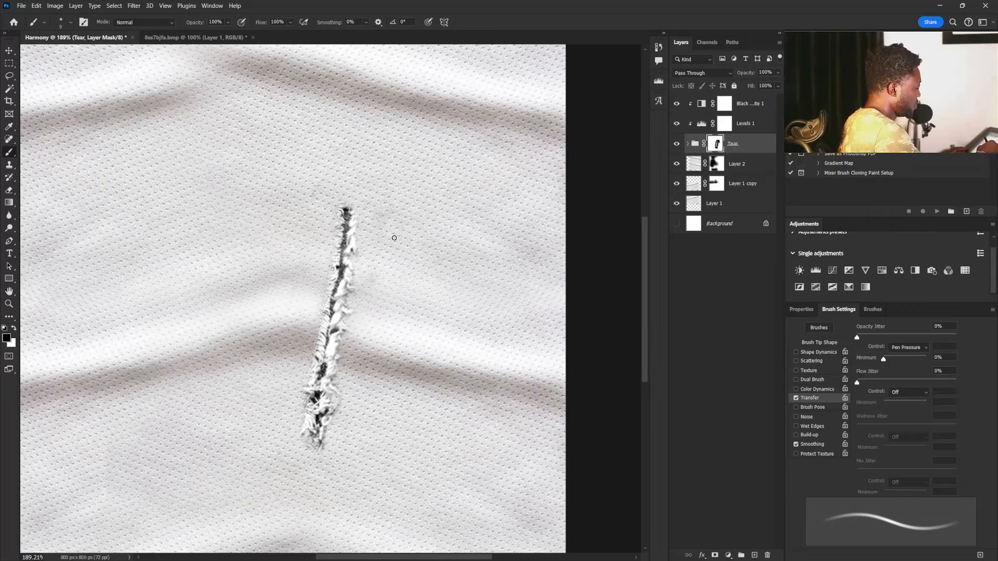
Try transforming the Tear group to a rotation of about -52° and a scale of about 80%, and undo it
key(v)
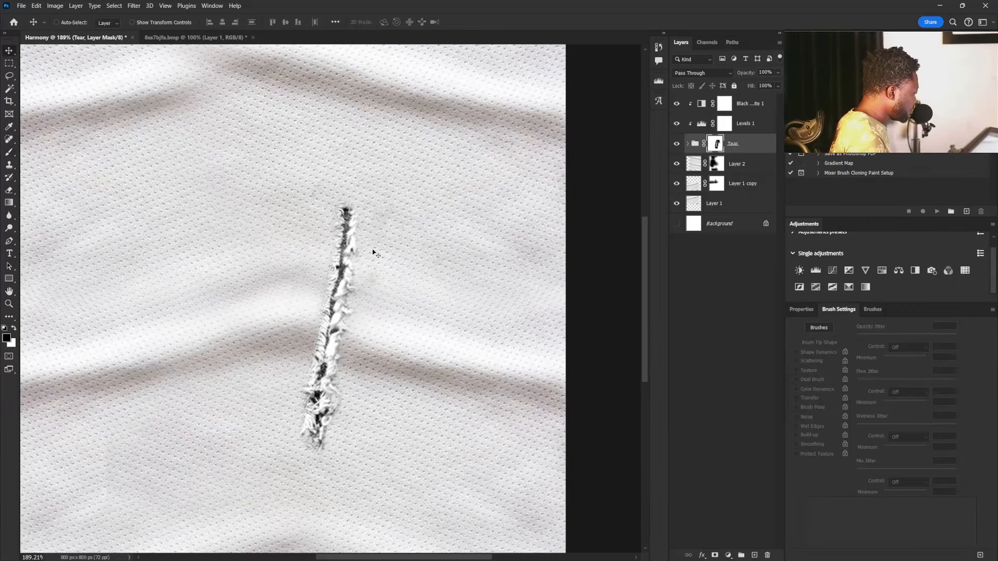
drag(404, 251, 391, 251)
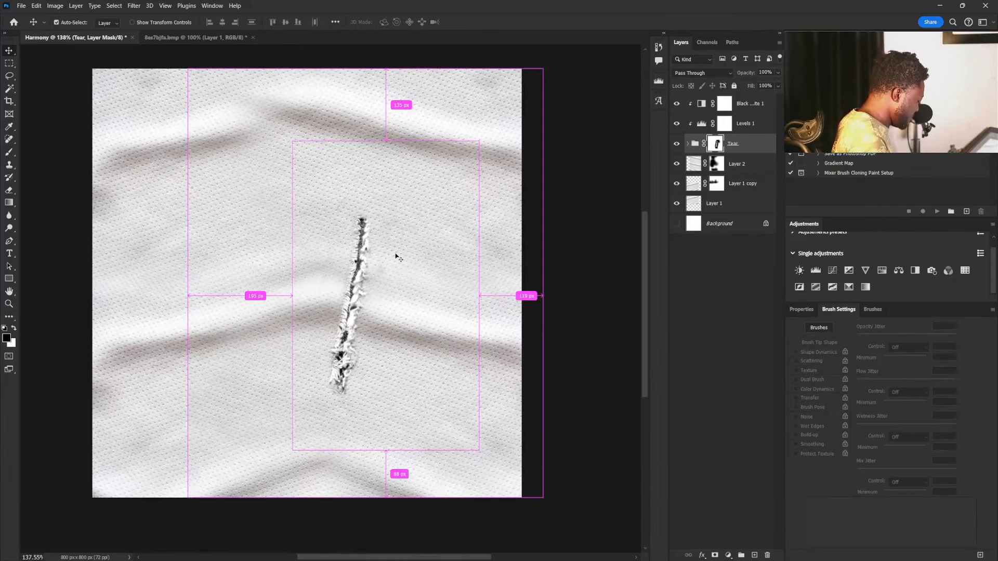
key(ctrl+t)
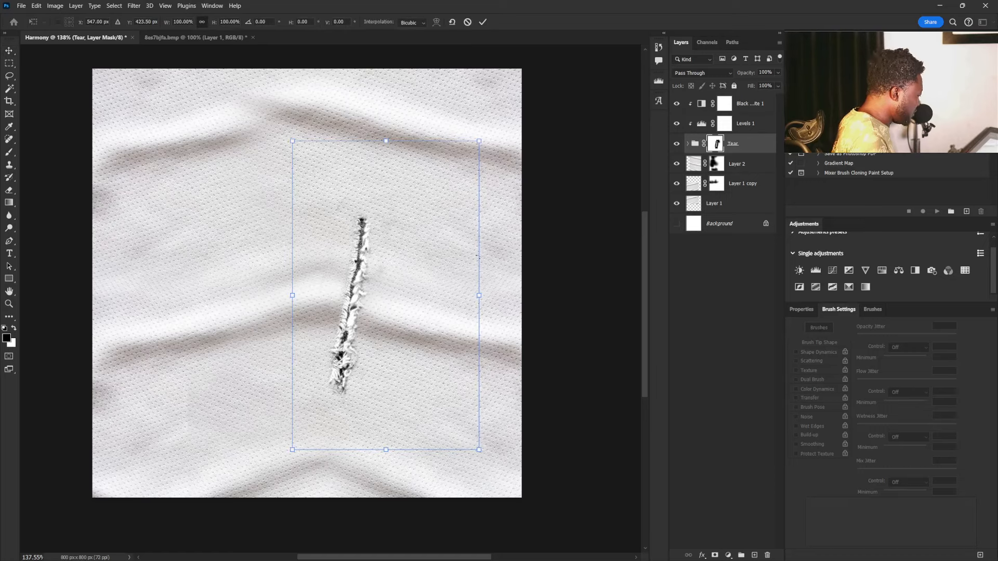
drag(536, 225, 432, 165)
drag(426, 265, 375, 198)
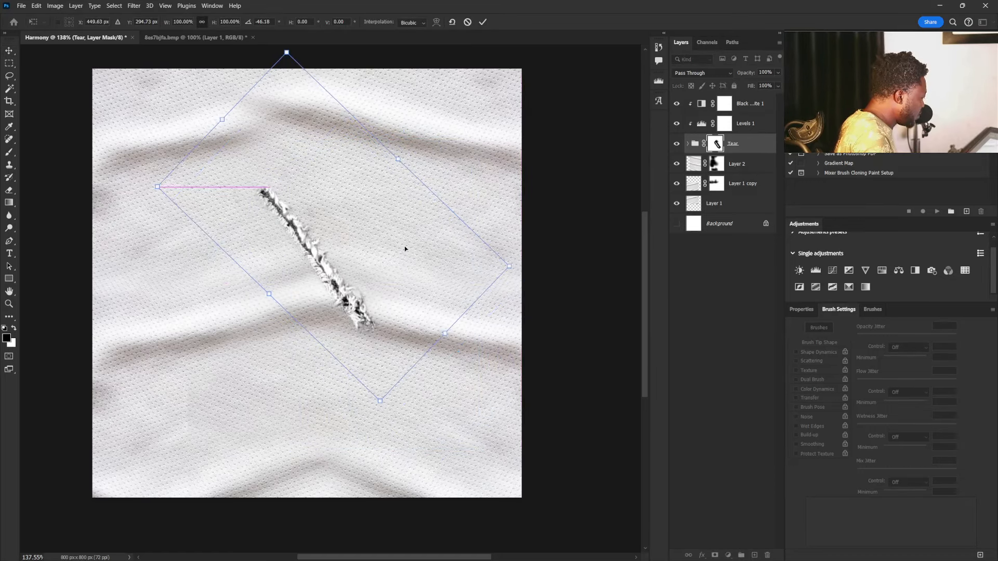
drag(544, 314, 544, 282)
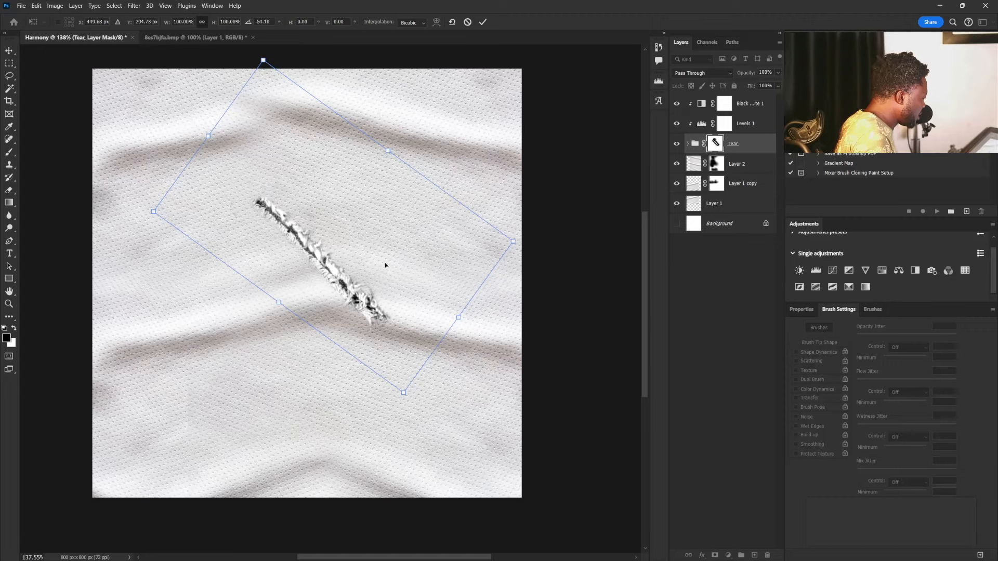
mouse_move(385, 265)
mouse_down()
mouse_move(409, 281)
mouse_move(401, 274)
mouse_up()
drag(586, 270, 573, 297)
drag(522, 272, 381, 257)
drag(560, 328, 500, 298)
drag(300, 266, 294, 273)
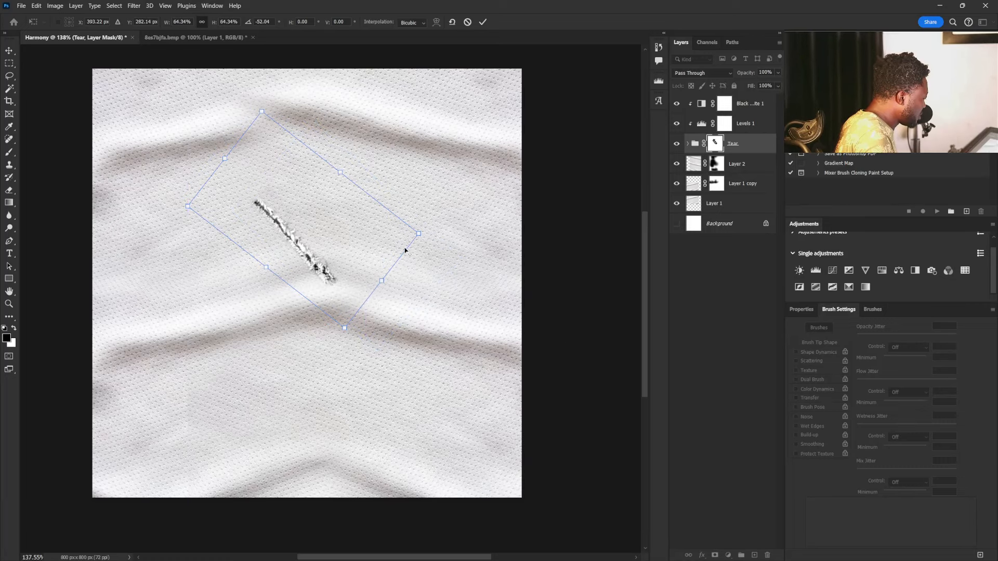
drag(403, 232, 428, 235)
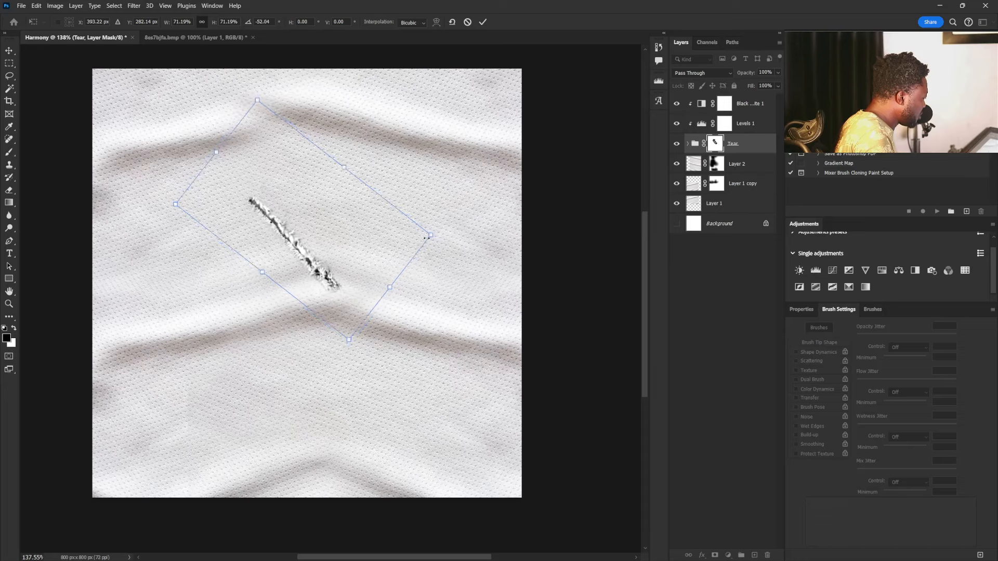
drag(312, 242, 327, 242)
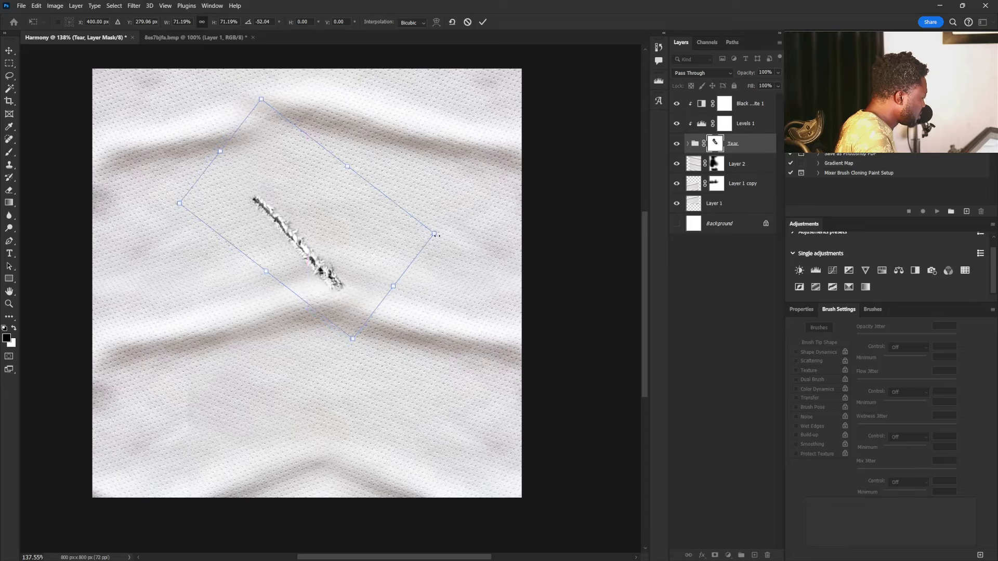
drag(436, 236, 450, 236)
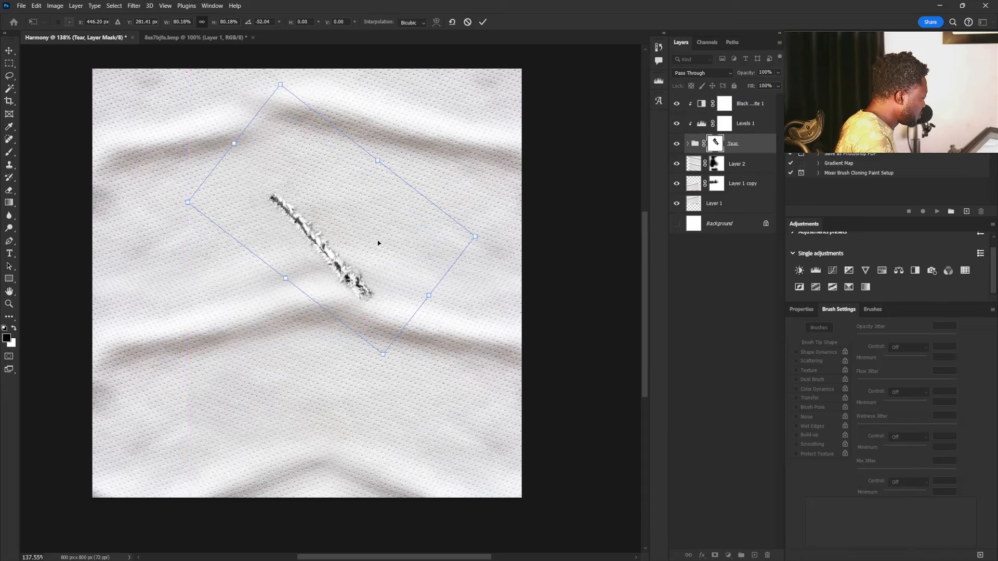
key(Return)
key(ctrl+z)
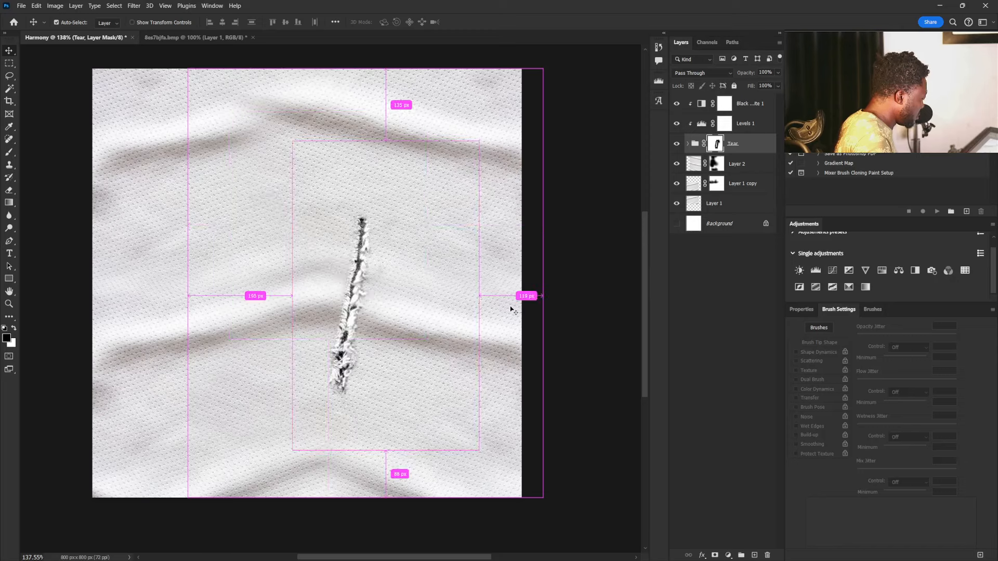
Transform the Tear group to about 75% scale and -47° rotation, and place it diagonally above the central fabric fold
key(ctrl+t)
drag(548, 348, 503, 356)
drag(394, 327, 352, 266)
drag(485, 338, 506, 302)
drag(316, 274, 306, 254)
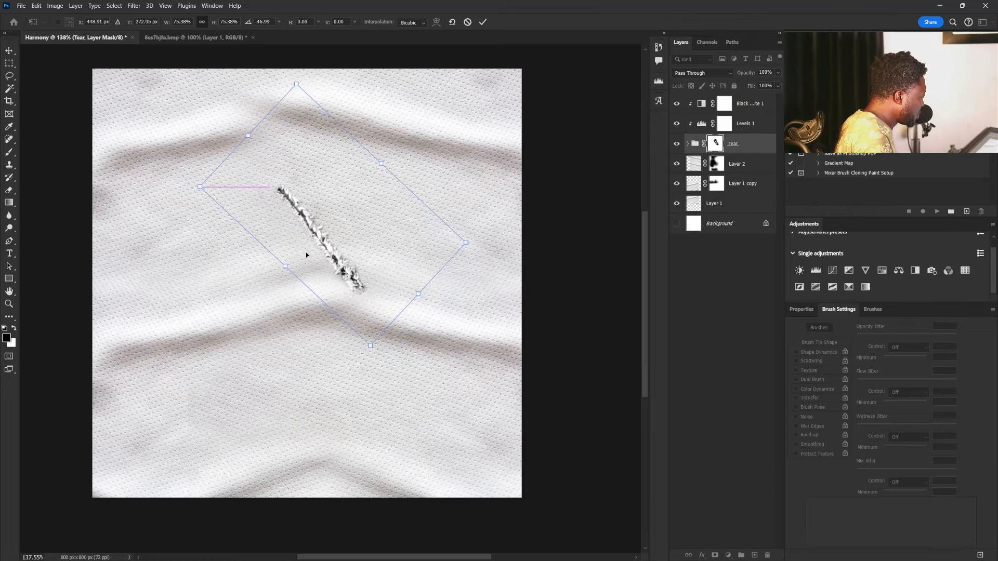
key(Return)
drag(370, 285, 366, 295)
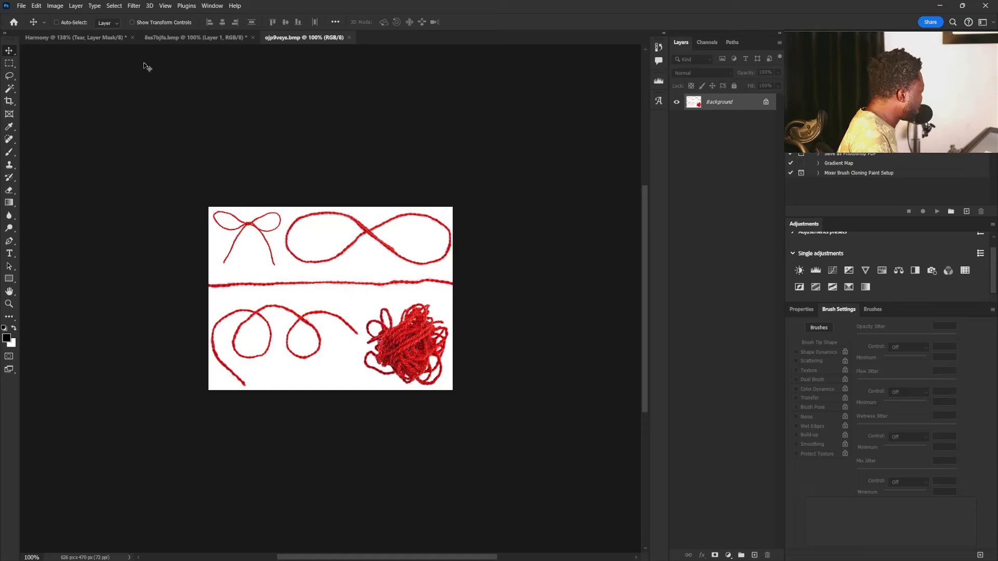
In ojp9veys.bmp, fill the areas above and below the straight red yarn with the white background color and deselect
click(10, 63)
drag(206, 206, 528, 275)
key(ctrl+BackSpace)
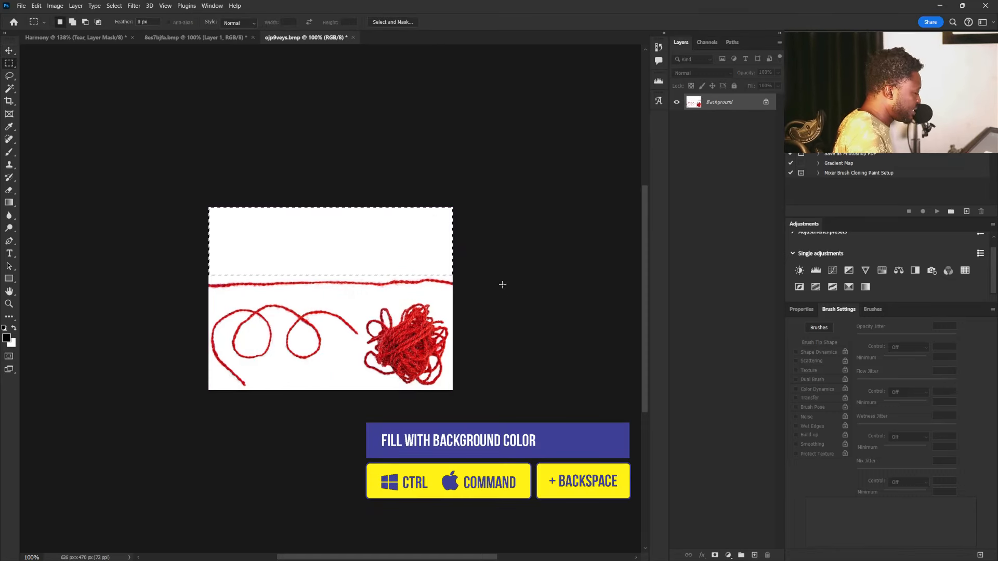
drag(186, 295, 545, 412)
key(ctrl+BackSpace)
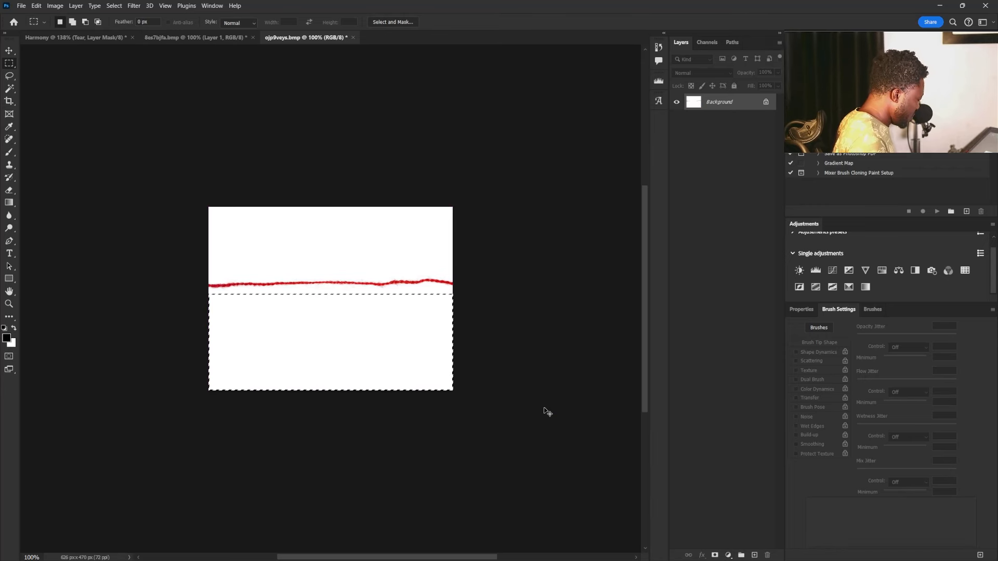
key(ctrl+d)
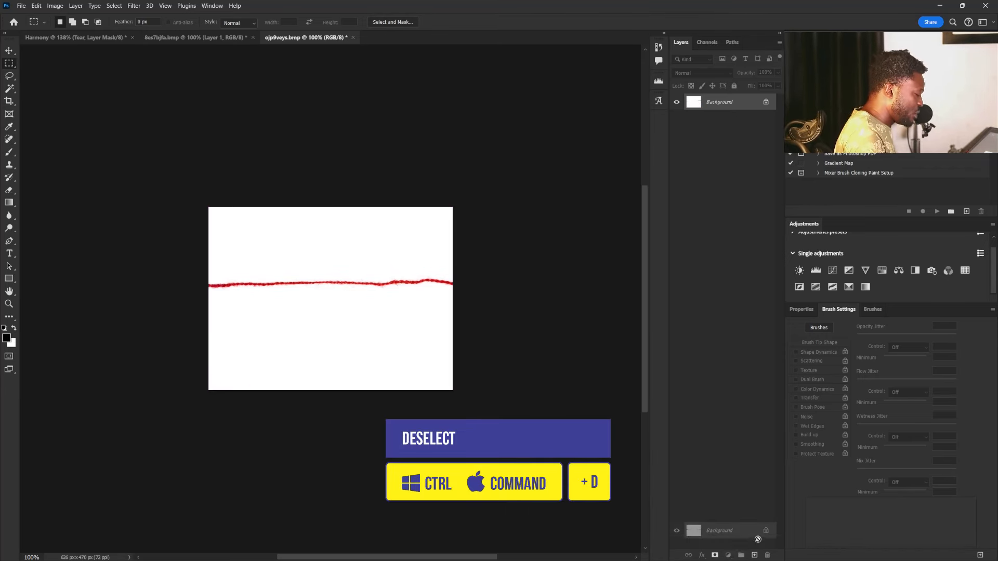
Duplicate the Background layer, select the red yarn with Select Subject and copy it to a new layer
key(ctrl+j)
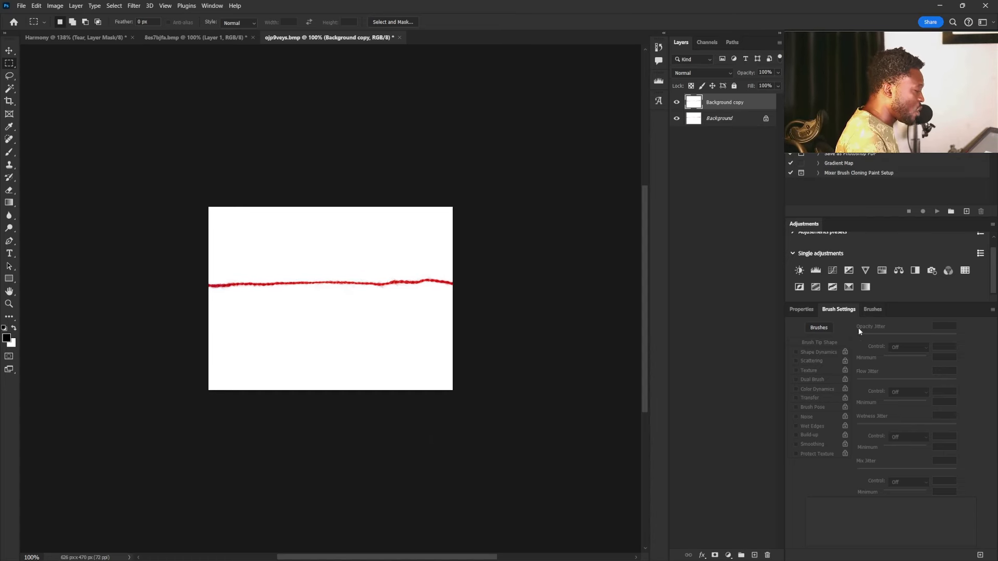
click(801, 310)
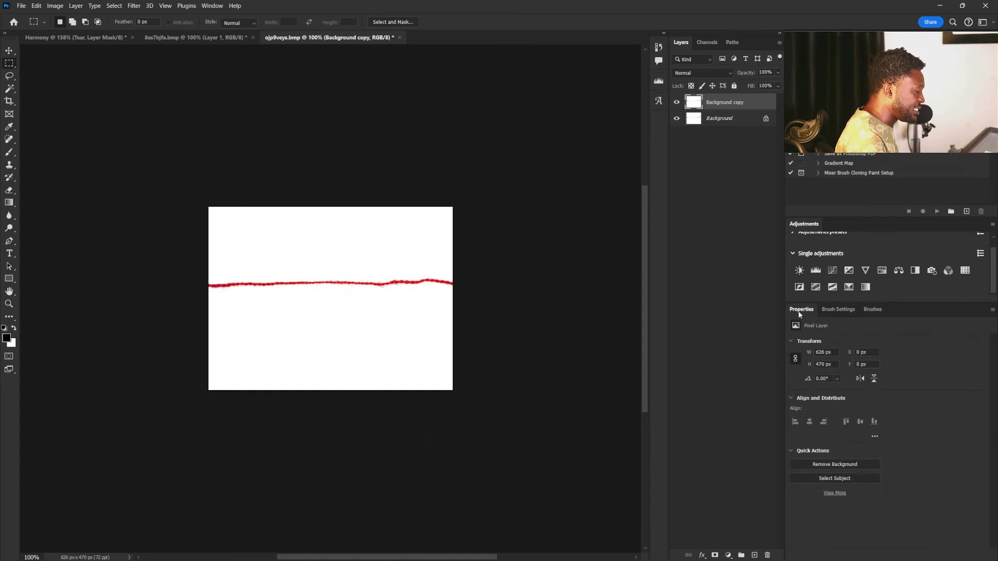
click(844, 479)
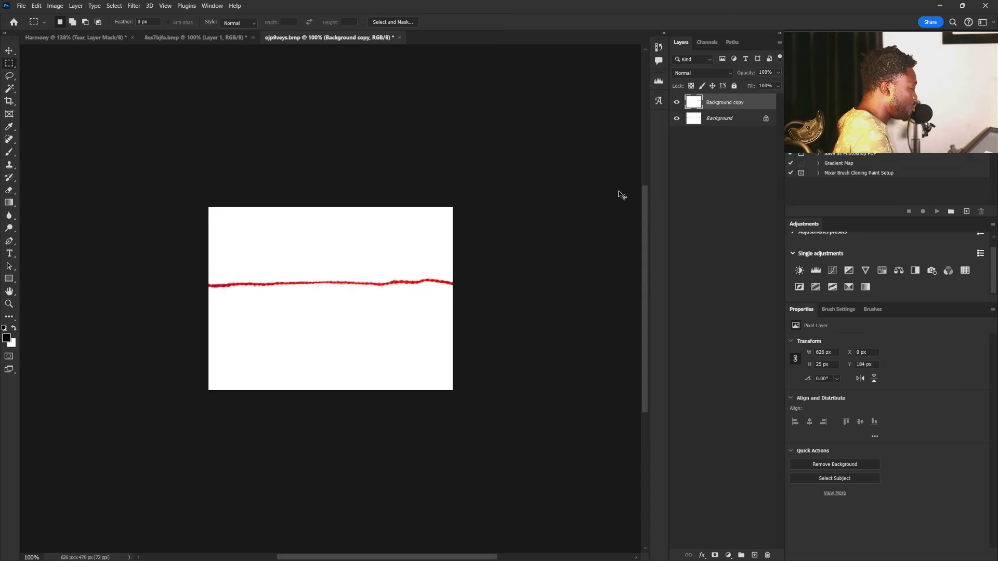
key(ctrl+j)
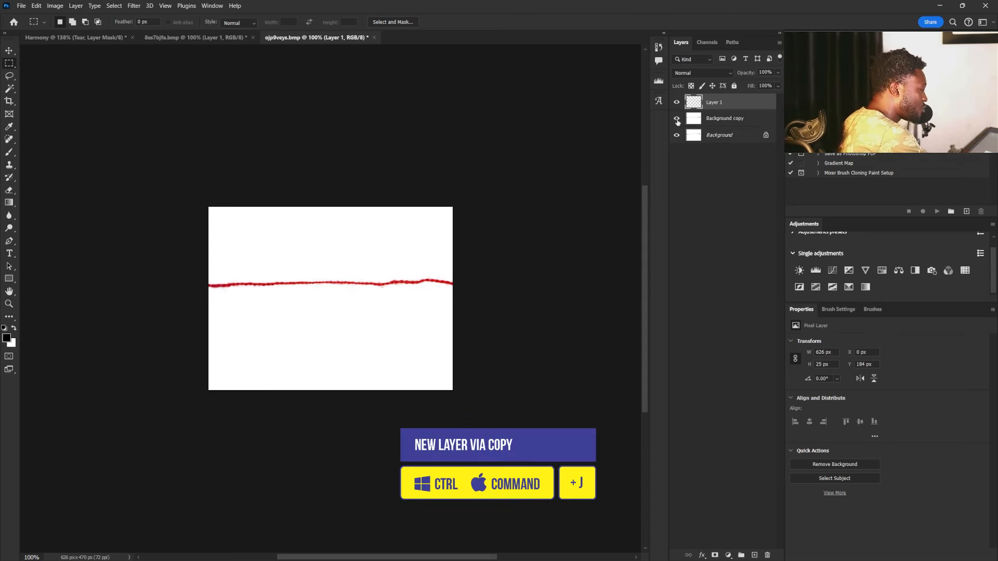
Hide the Background and Background copy layers, duplicate the isolated yarn layer Layer 1 and hide the duplicate
drag(677, 120, 677, 135)
click(718, 120)
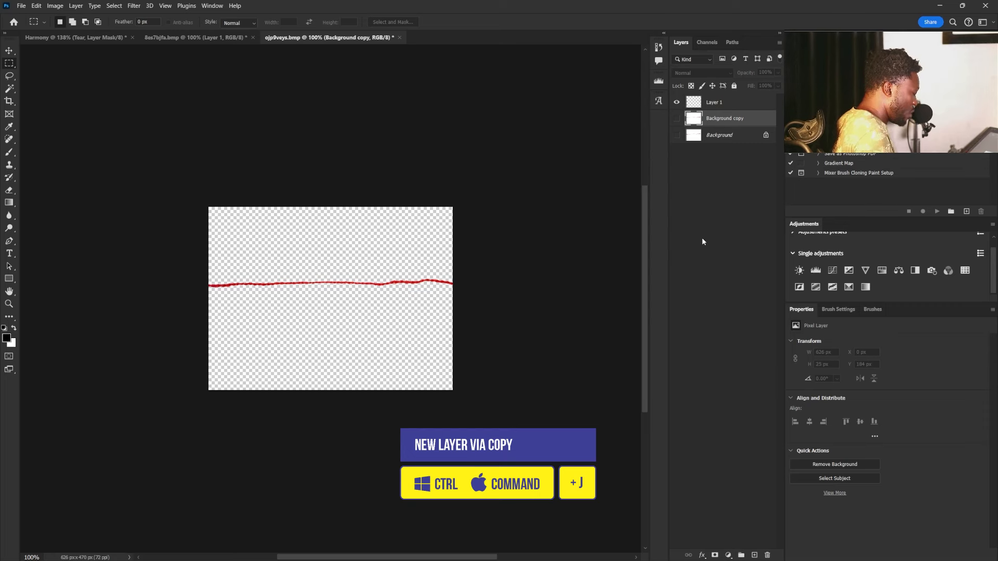
click(716, 107)
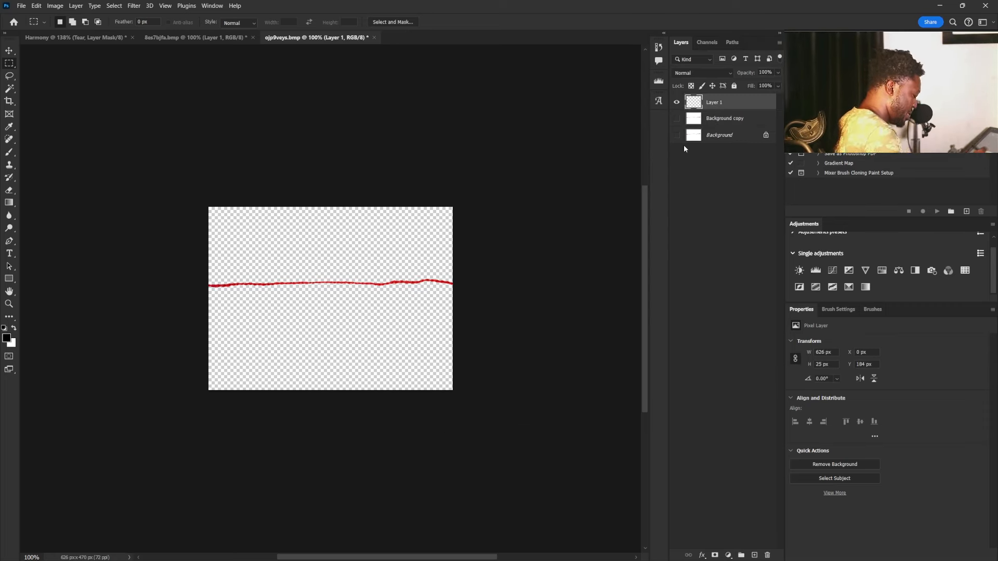
key(ctrl+j)
click(676, 105)
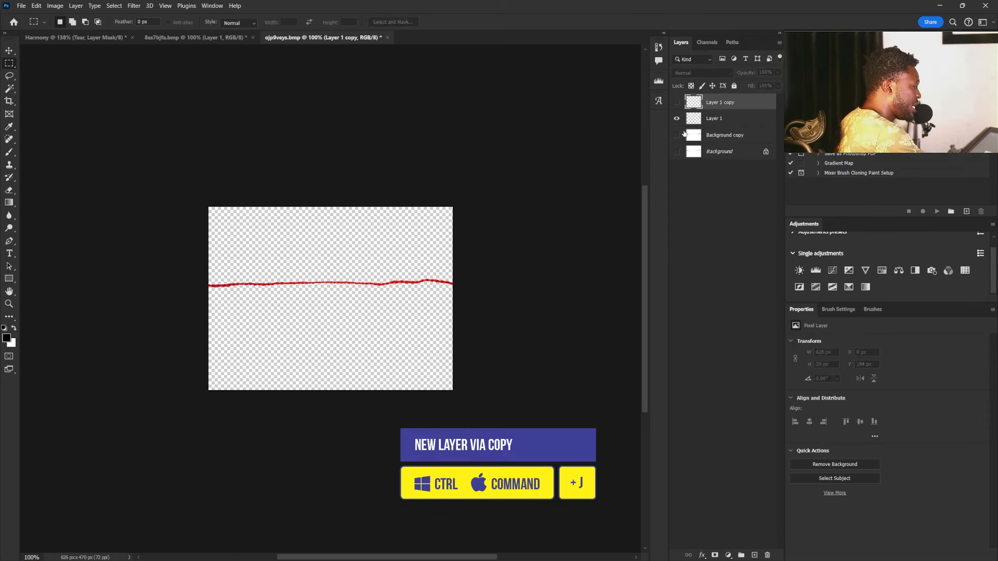
Add a new layer directly above Background copy and fill it with the white background color
click(711, 124)
click(708, 137)
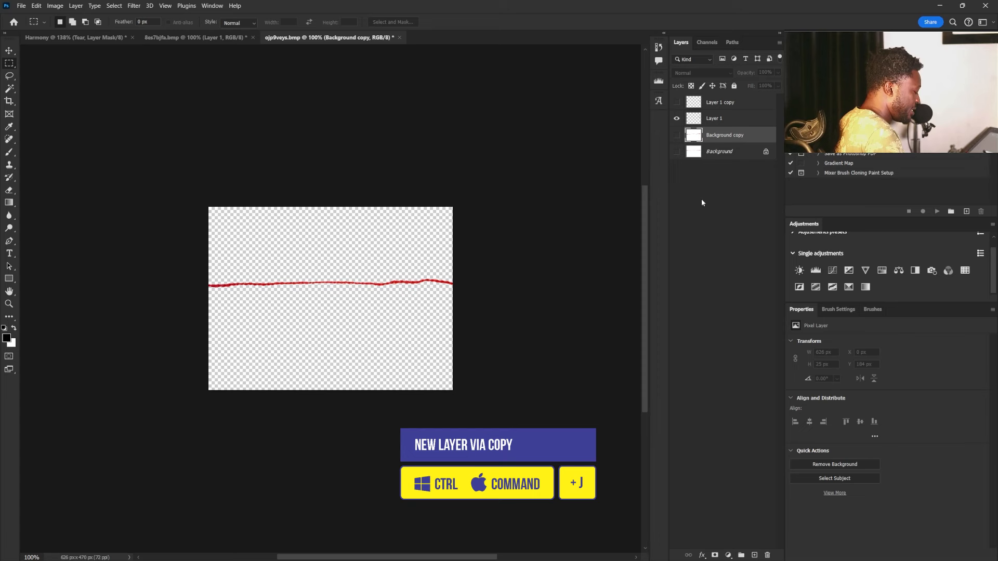
click(754, 555)
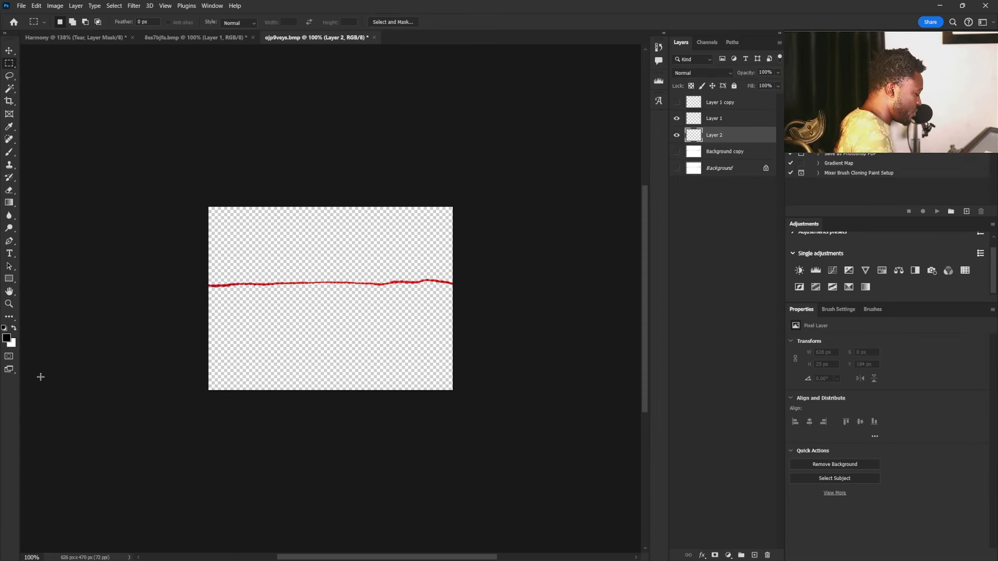
key(ctrl+BackSpace)
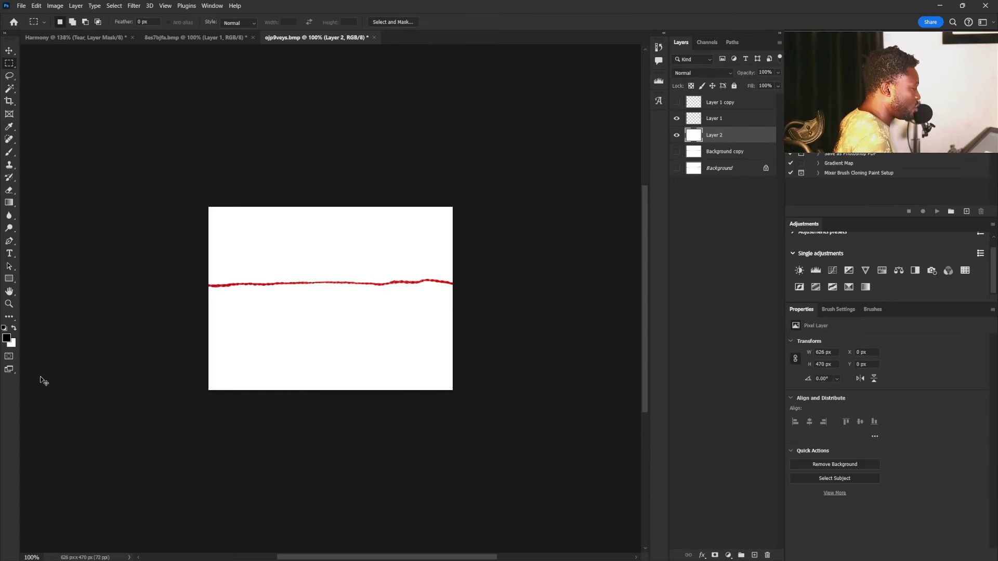
Lasso the middle section of the yarn on Layer 1, about 233 px long, copy it to a new layer and hide Layer 1
click(720, 123)
click(9, 76)
drag(291, 319, 304, 383)
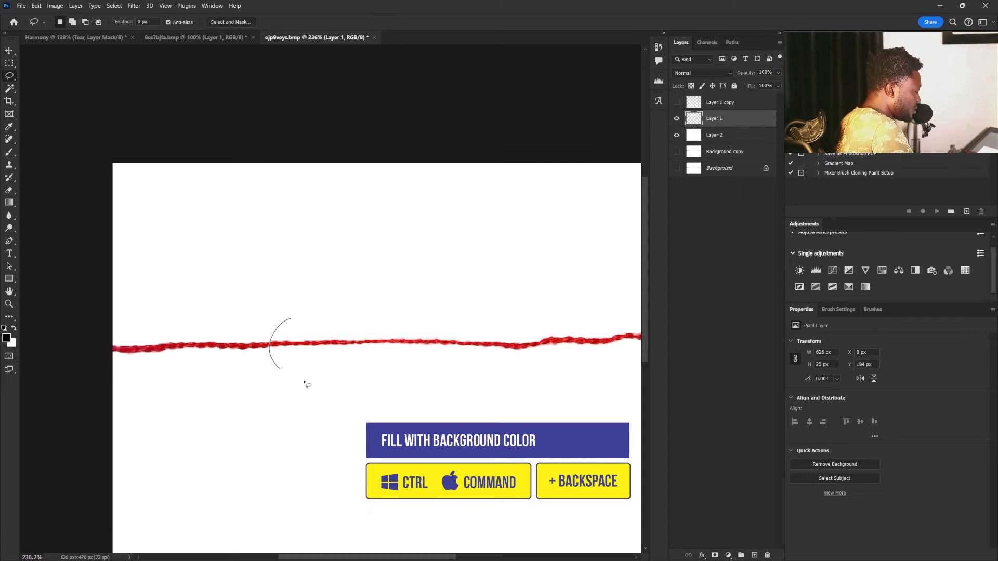
mouse_move(482, 359)
mouse_down()
mouse_move(469, 311)
mouse_move(291, 318)
mouse_up()
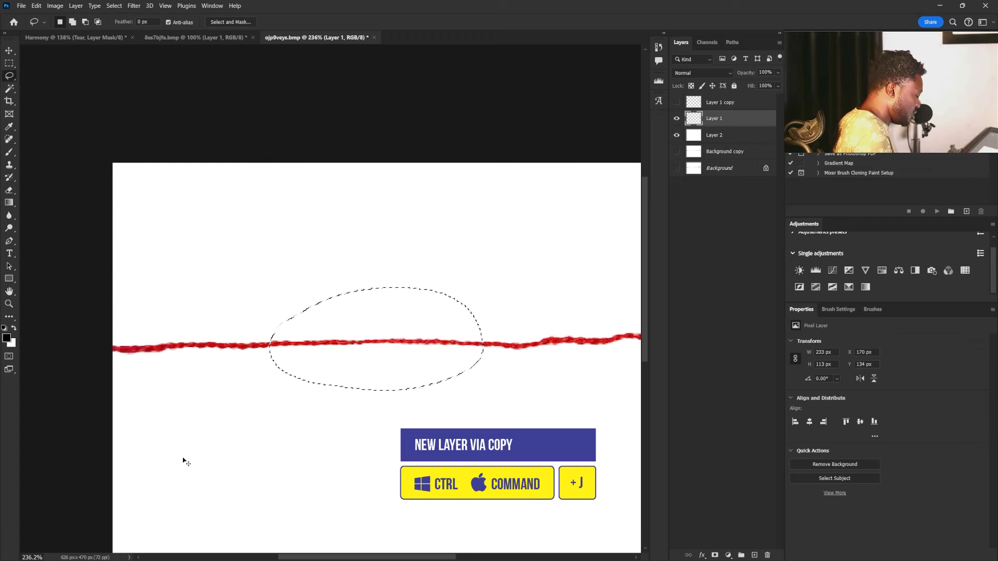
key(ctrl+j)
click(676, 135)
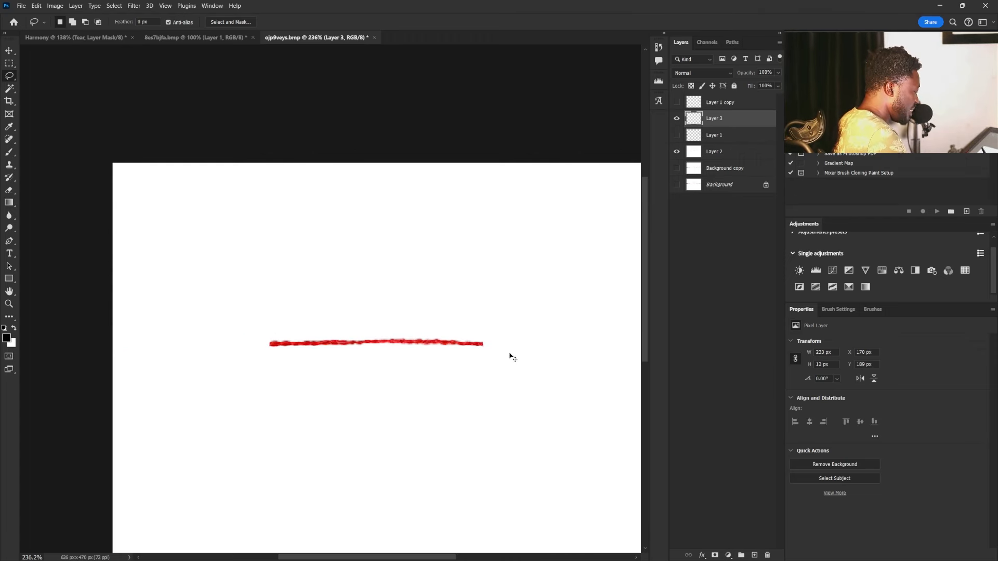
Trim both cut ends of the short yarn piece on Layer 3 into rounded tips with lasso selections and deletion
drag(479, 348, 523, 382)
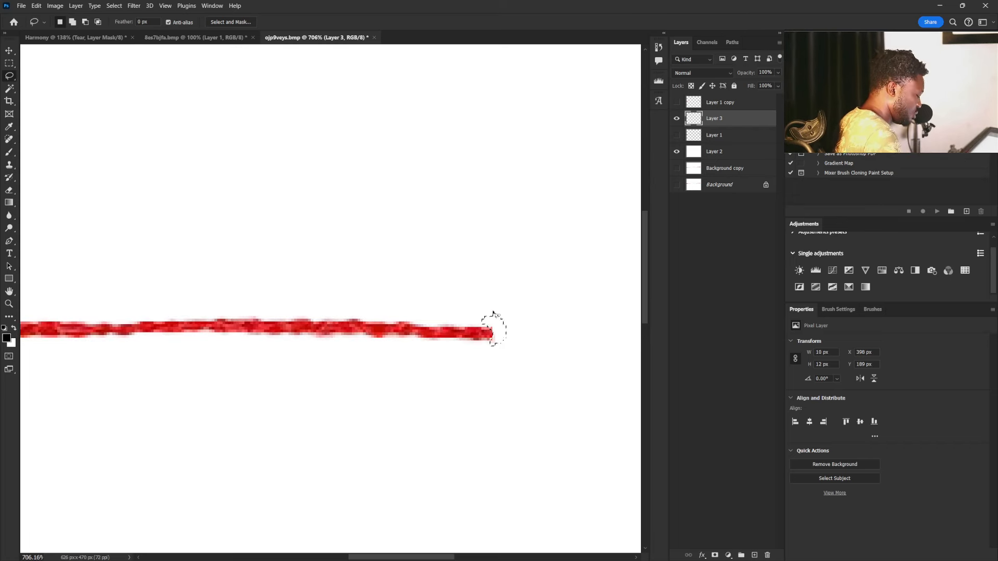
drag(378, 367, 528, 392)
drag(374, 390, 546, 391)
mouse_move(311, 387)
mouse_down()
mouse_move(289, 358)
mouse_move(320, 344)
mouse_up()
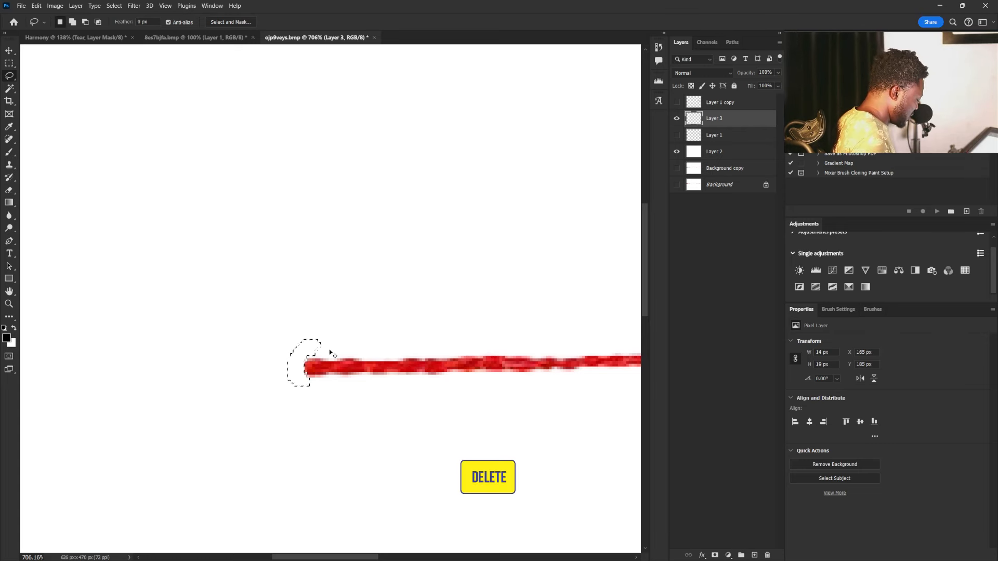
drag(538, 365, 492, 367)
drag(565, 387, 417, 383)
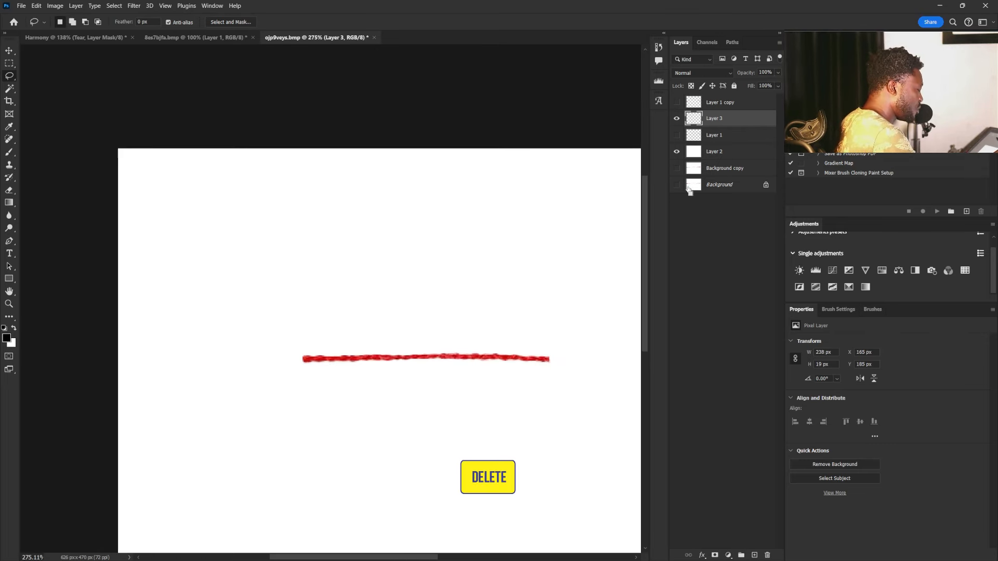
Load the Layer 3 yarn piece as a selection and create a black-filled layer named shadow beneath it
ctrl+click(695, 121)
click(715, 135)
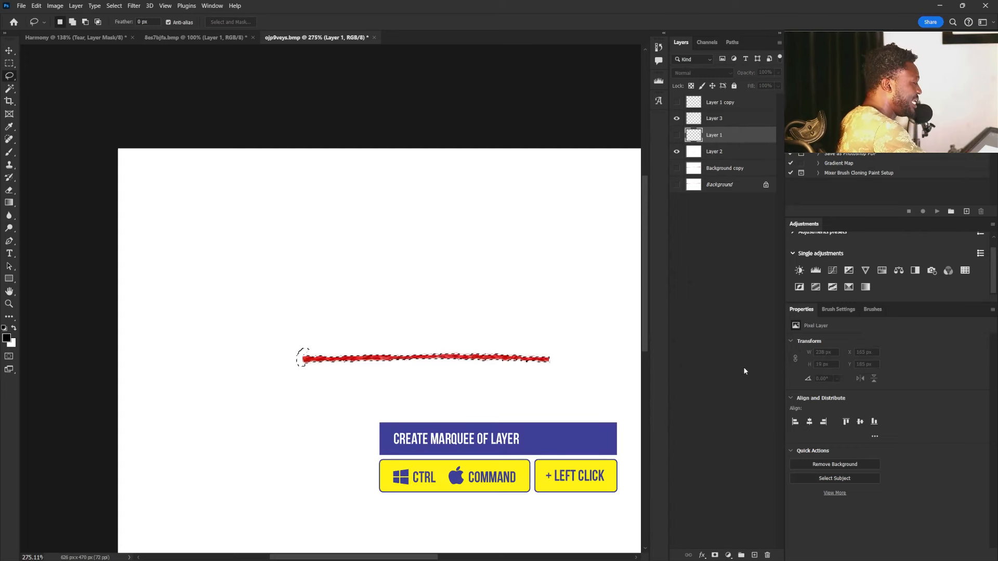
click(755, 555)
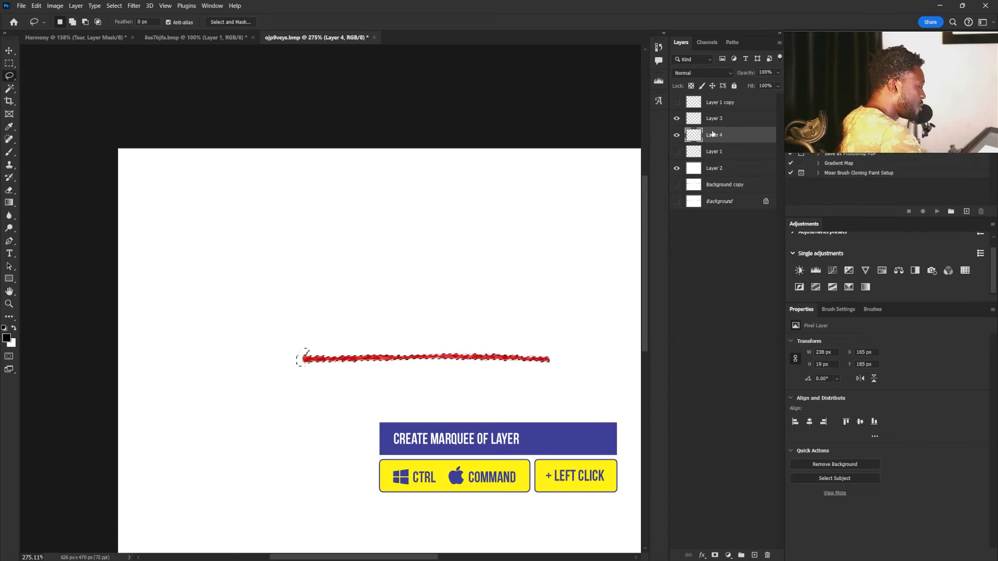
double_click(714, 135)
text(shadow)
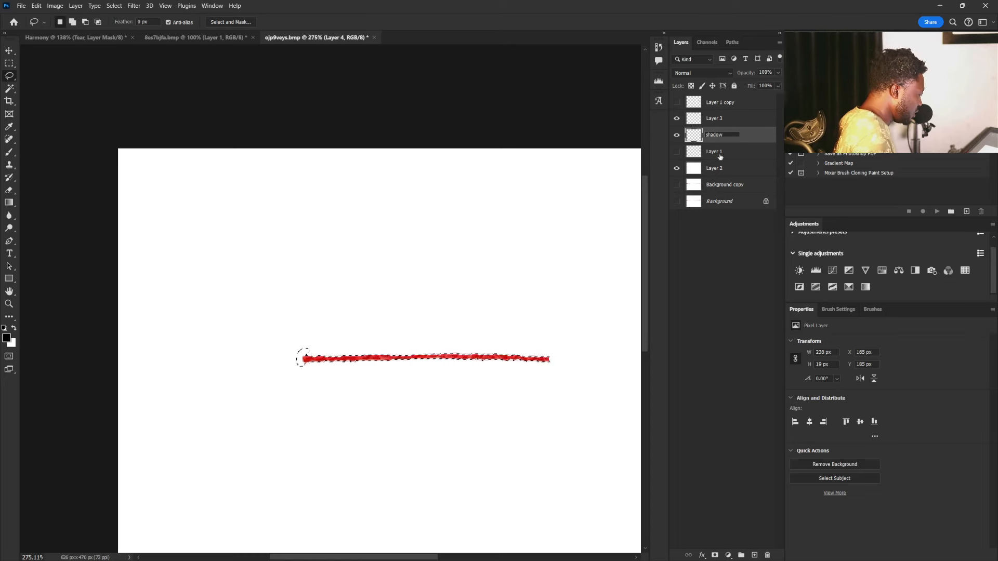
key(Return)
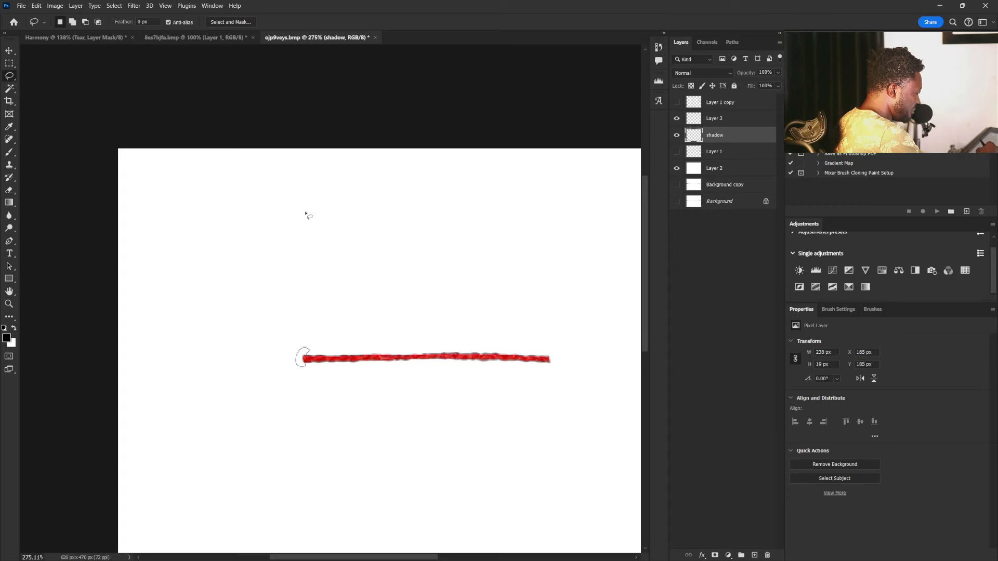
Erase the stray curved outline around the yarn's left end on the shadow layer with a small eraser
key(b)
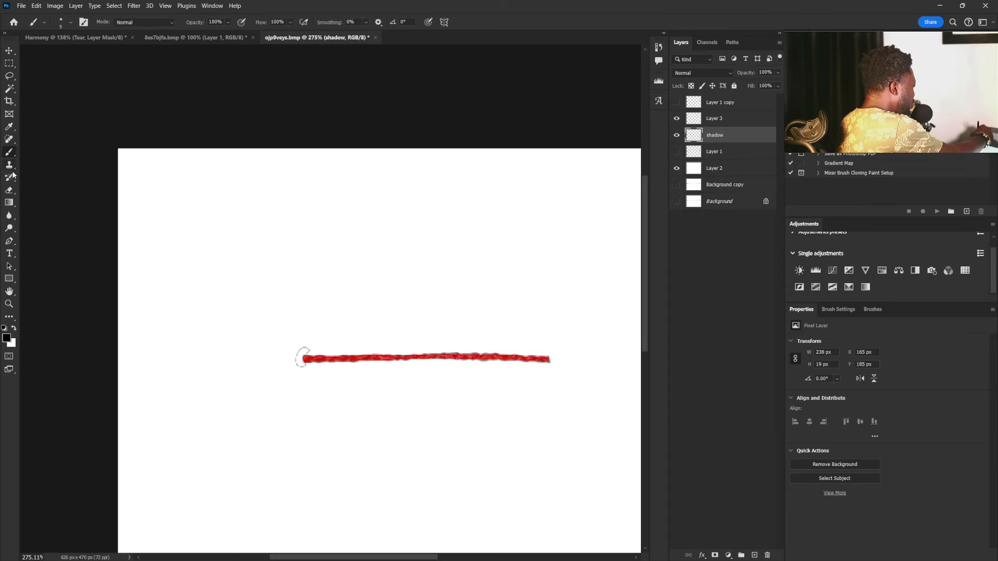
click(9, 190)
key(bracketleft)
key(bracketleft)
key(bracketleft)
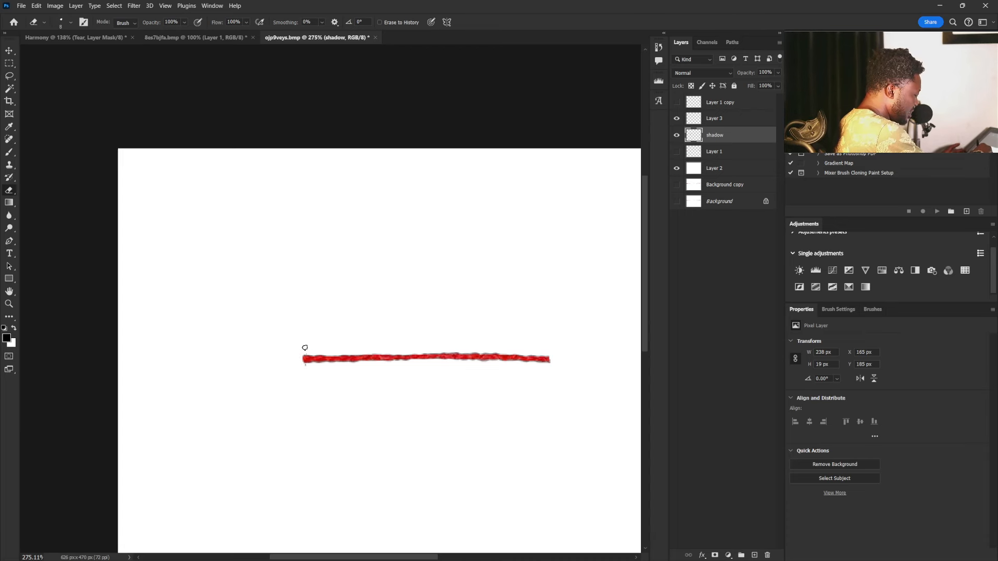
drag(306, 352, 310, 366)
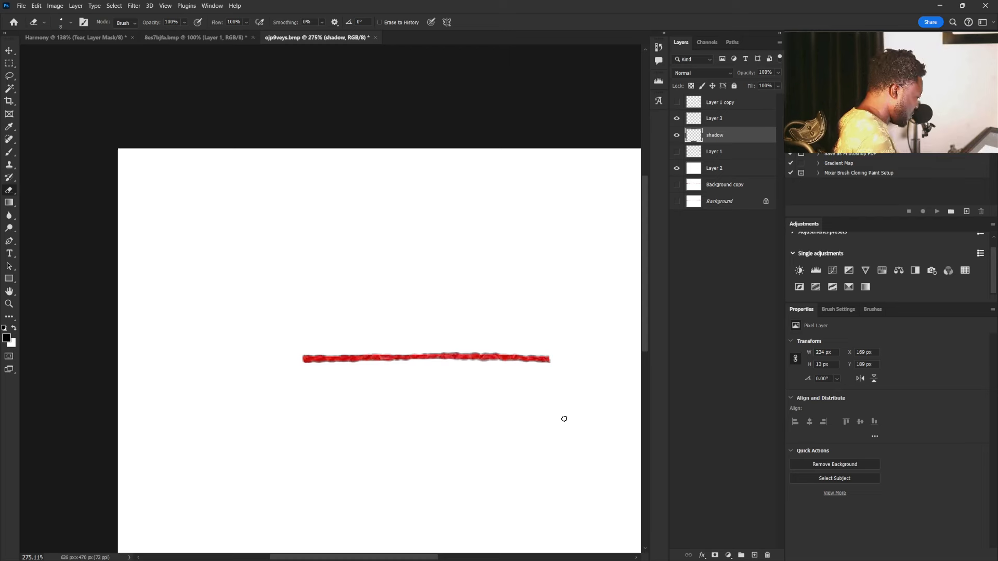
Apply a Gaussian Blur with a 1.0 pixel radius to the shadow layer
key(v)
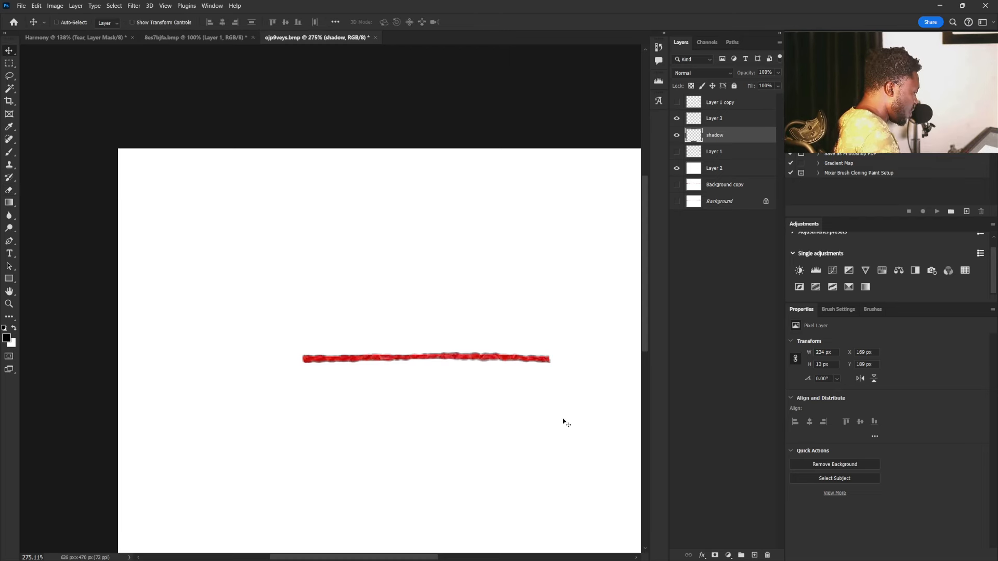
click(134, 6)
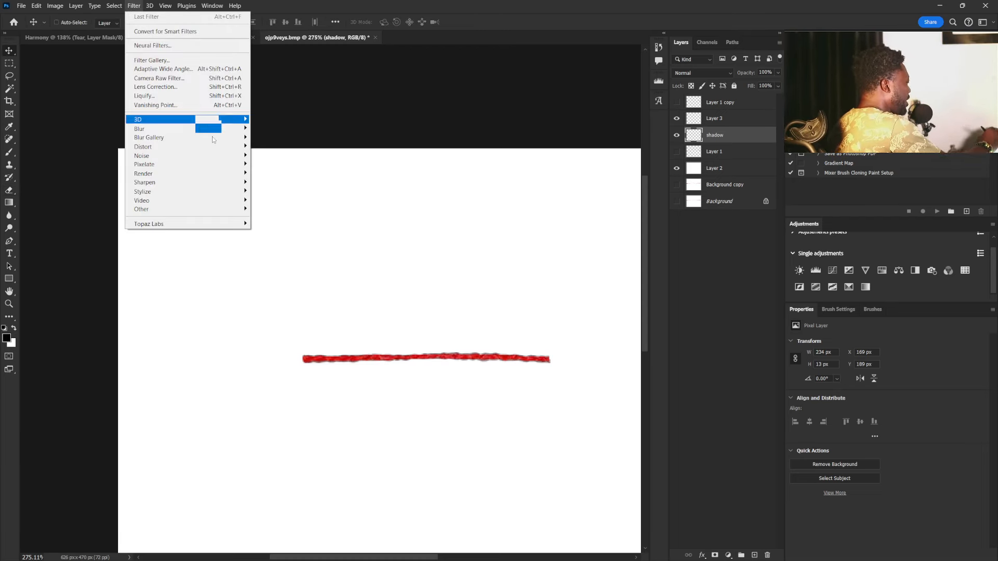
mouse_move(204, 133)
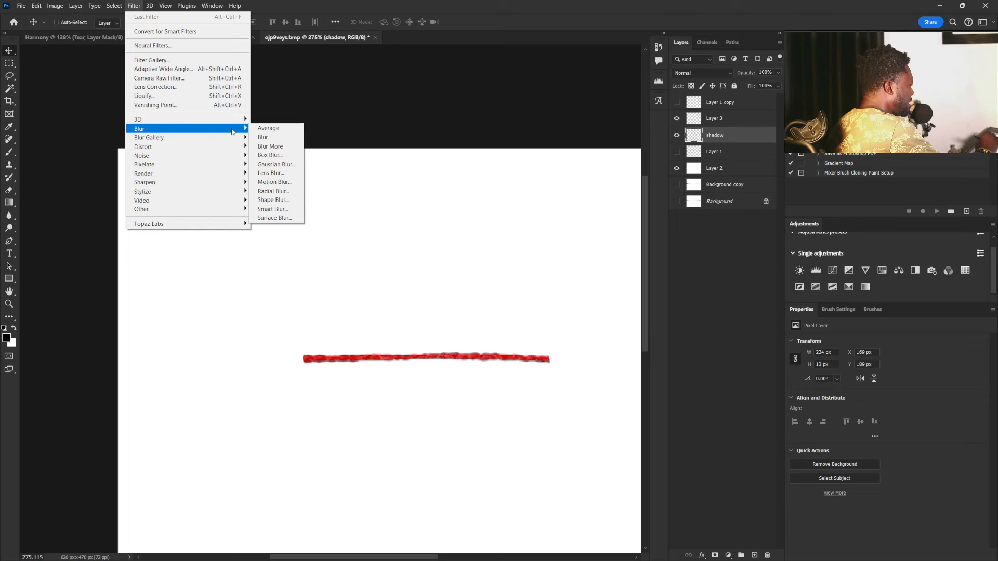
click(293, 165)
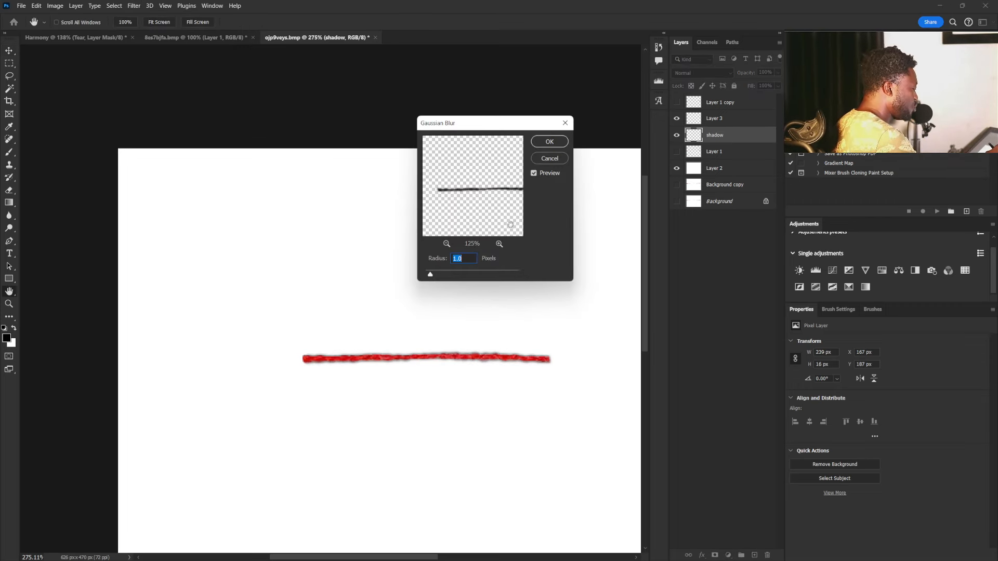
click(550, 149)
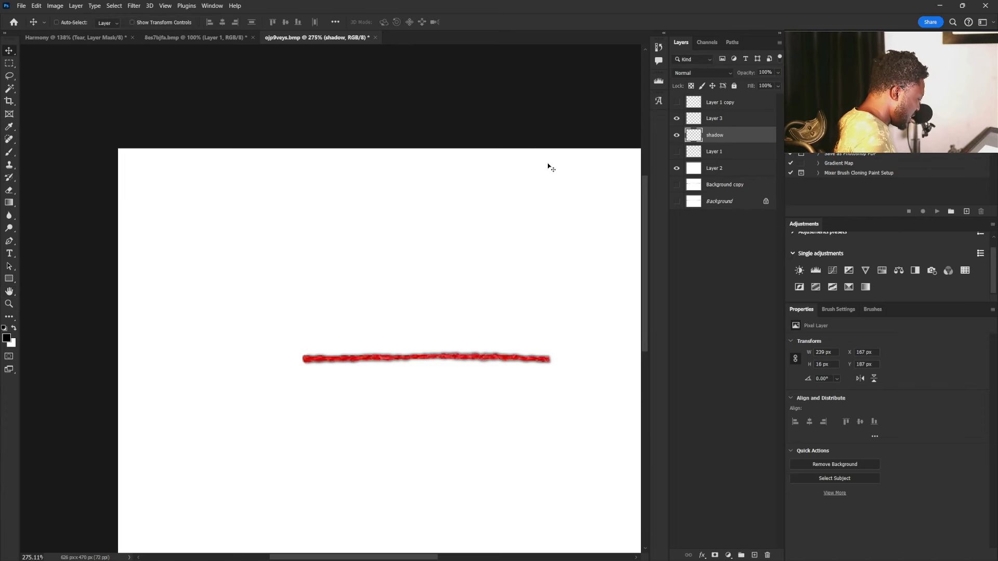
Nudge the shadow layer 1 px down and set its opacity to 33%
key(Down)
key(Down)
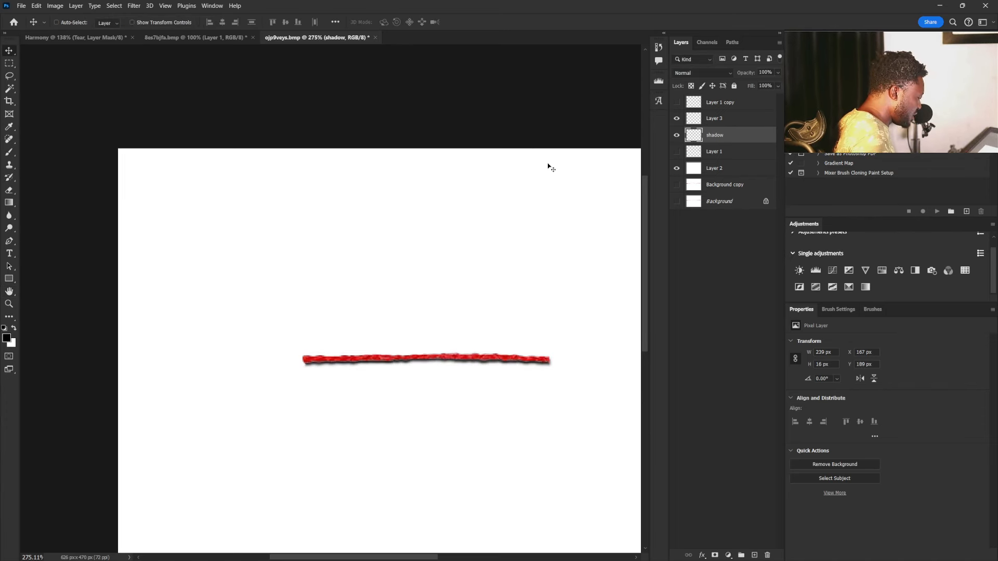
key(Up)
click(778, 72)
drag(780, 83, 745, 86)
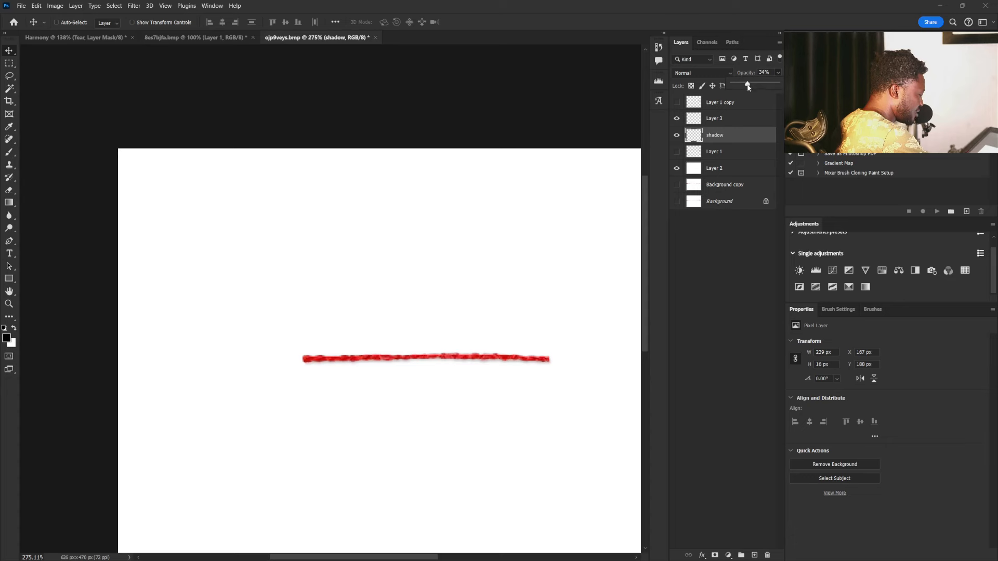
drag(746, 88, 745, 85)
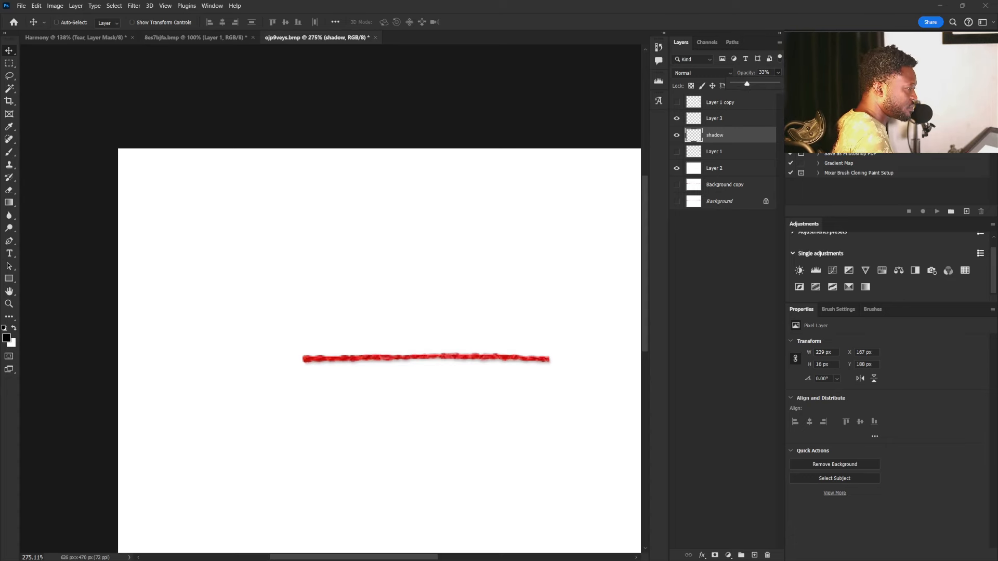
key(Return)
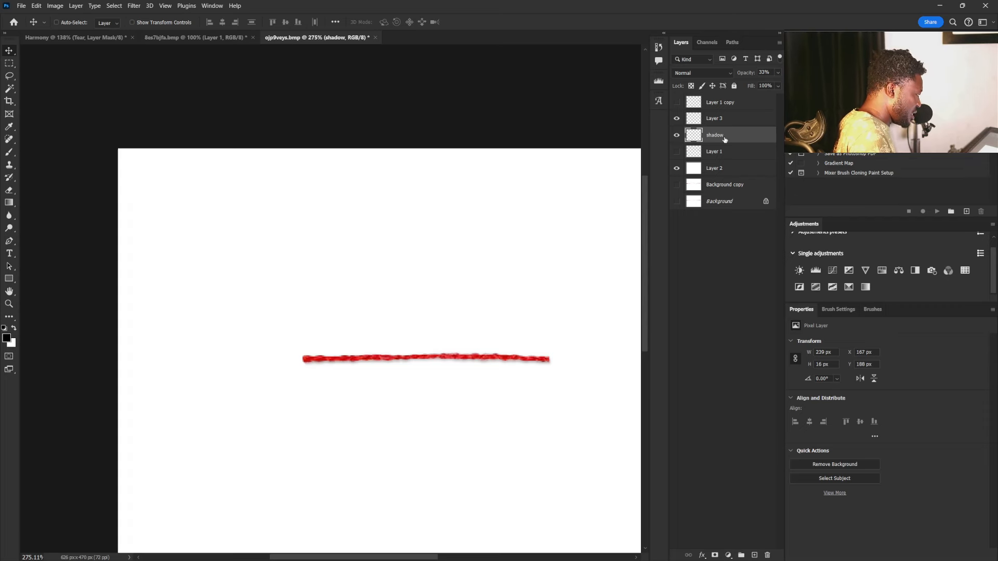
Duplicate the shadow layer, nudge the copy 2 px down and set its opacity to 3%
key(ctrl+j)
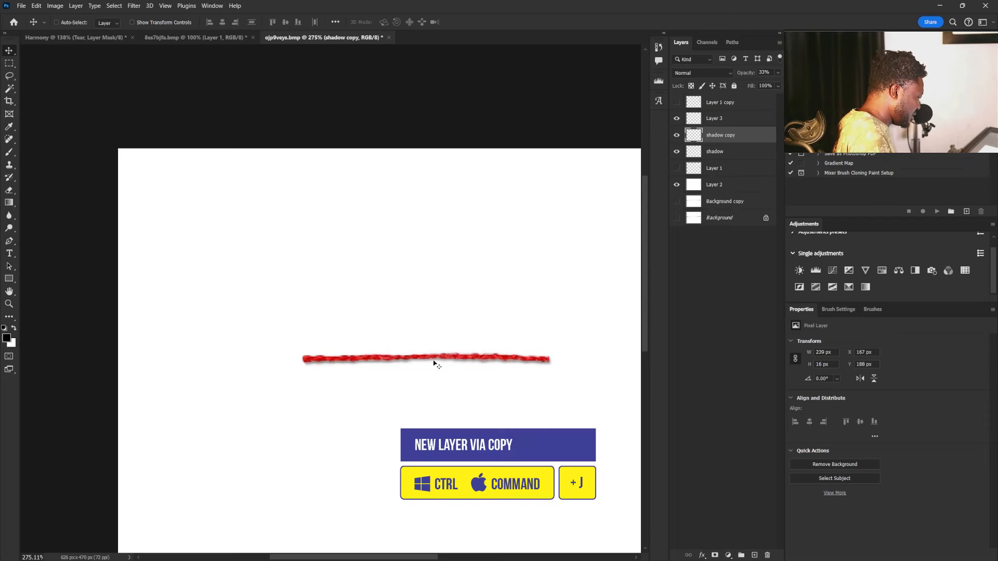
key(Down)
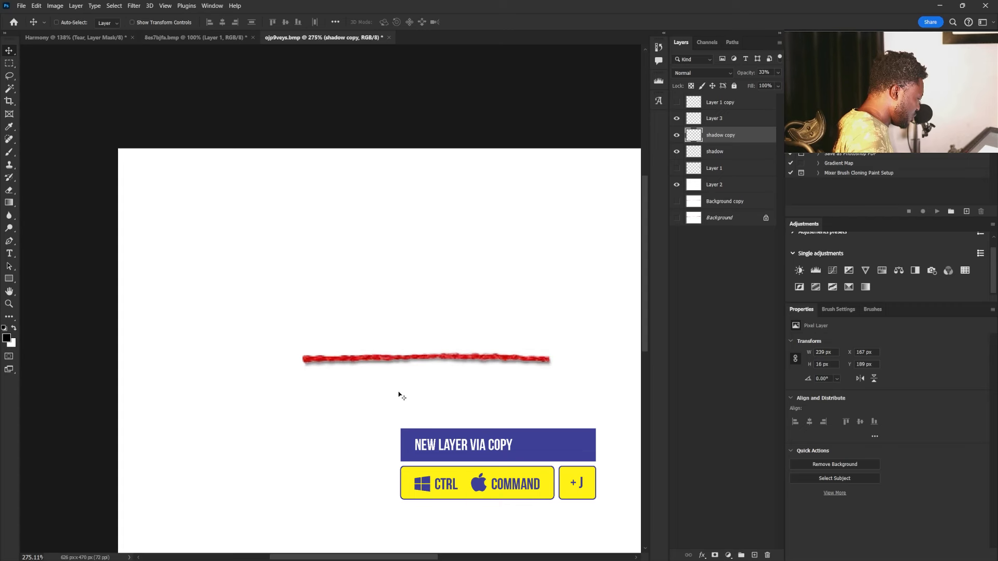
key(Down)
key(Down)
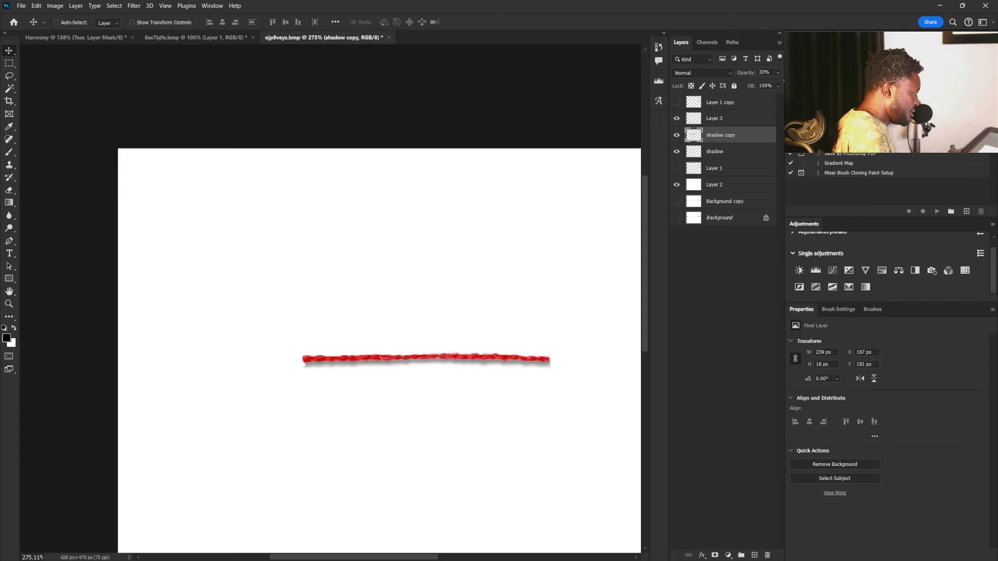
drag(748, 84, 735, 87)
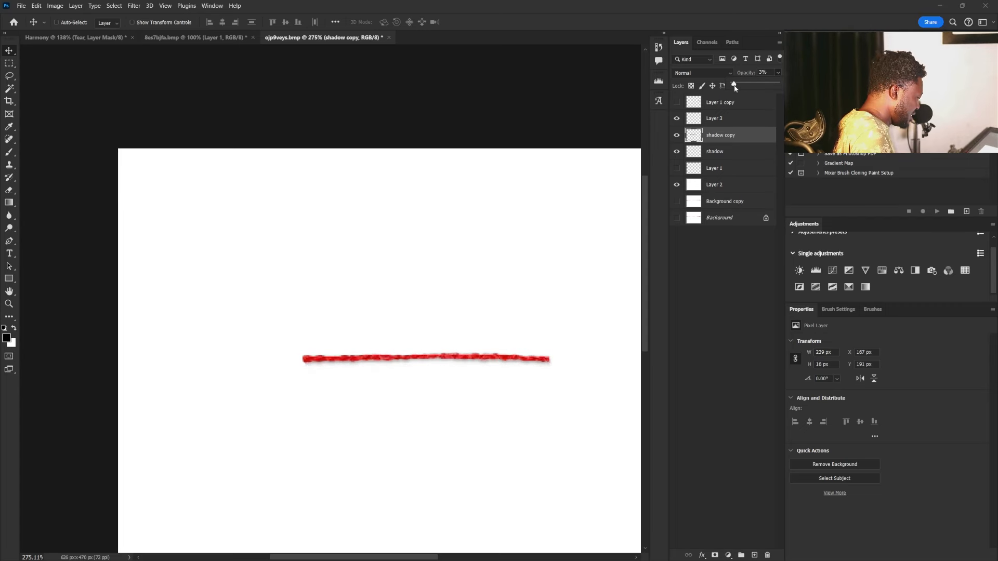
click(359, 396)
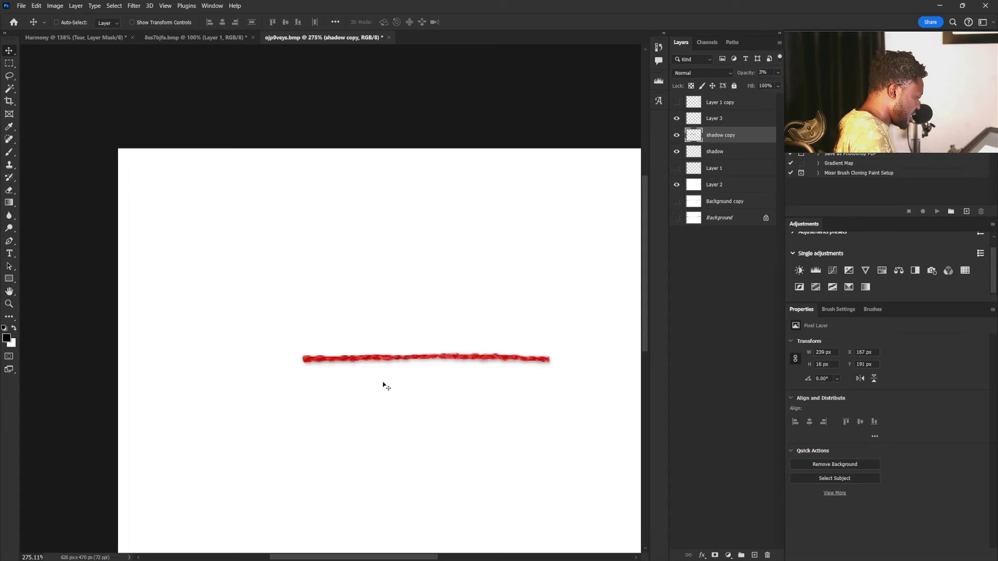
key(Up)
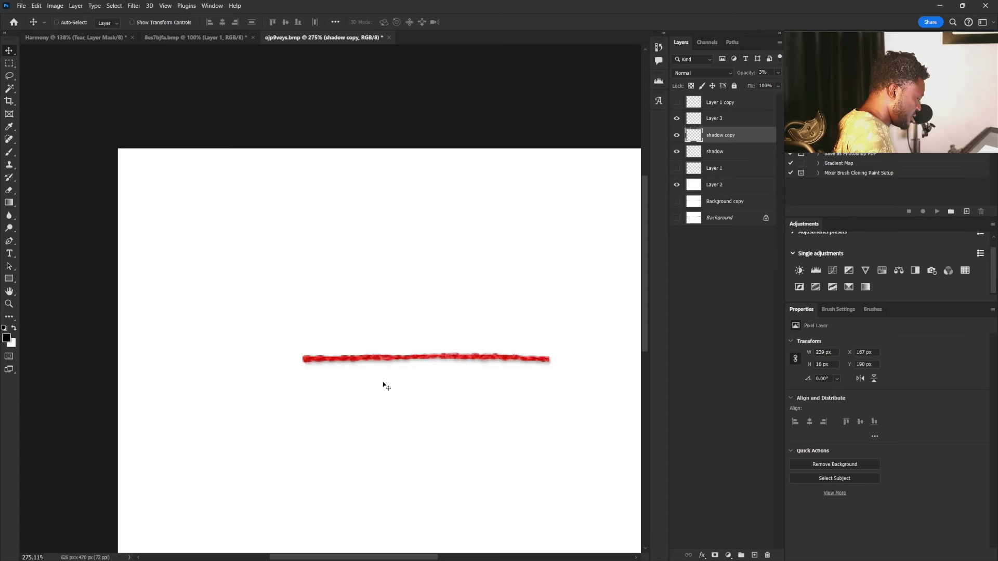
Group Layer 3, shadow copy and shadow, and name the group Stitch
shift+click(720, 119)
shift+click(712, 151)
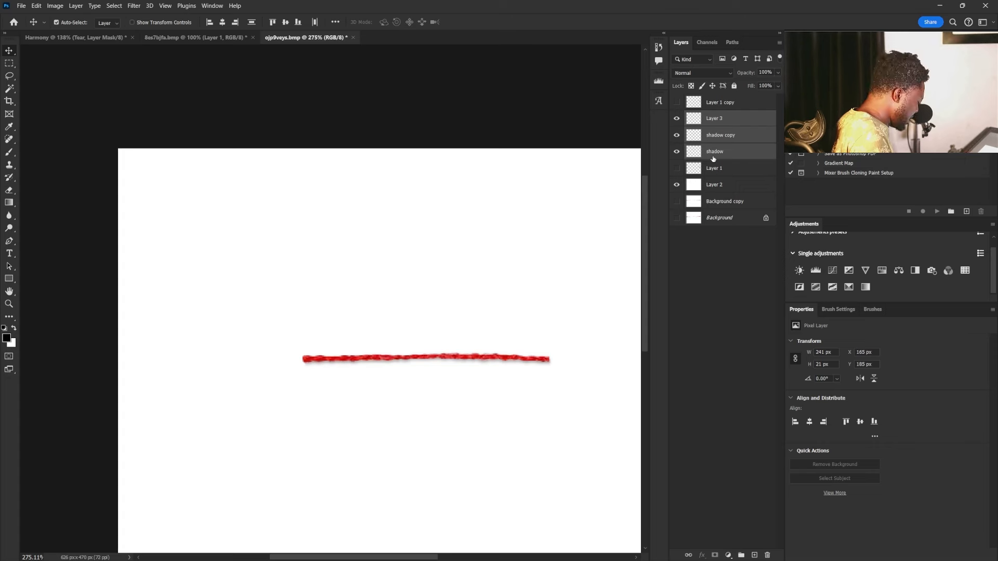
key(ctrl+g)
double_click(711, 116)
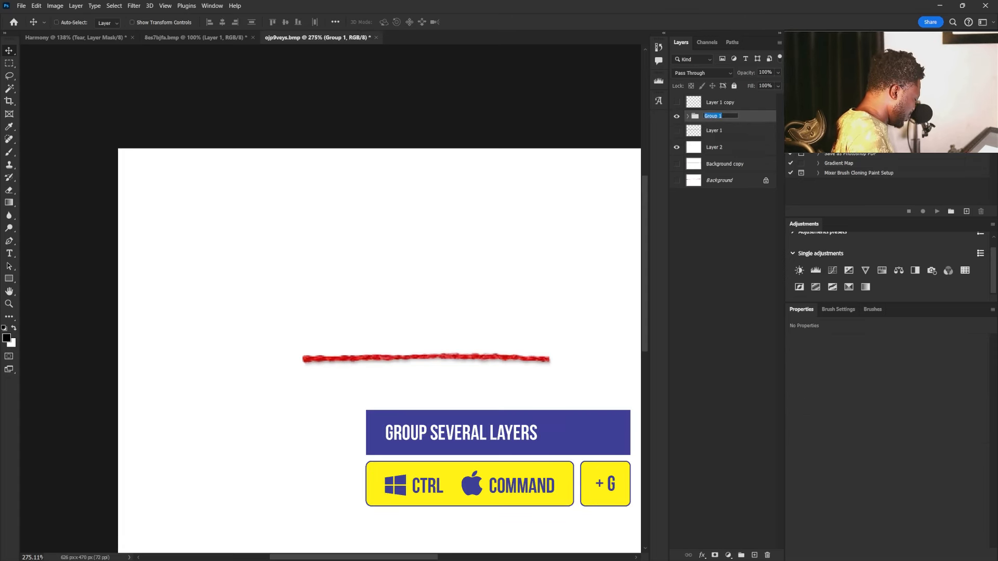
text(Sti)
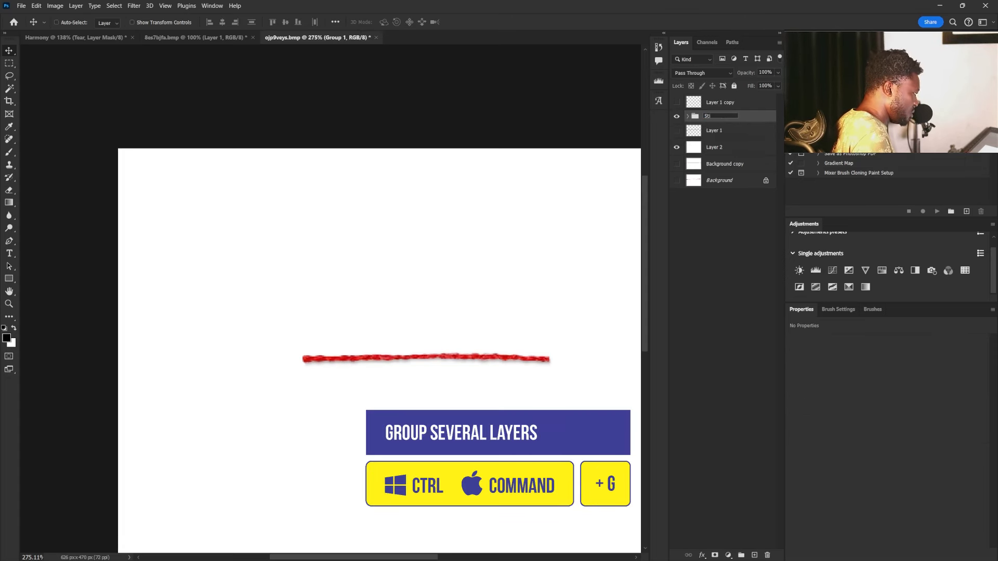
text(c)
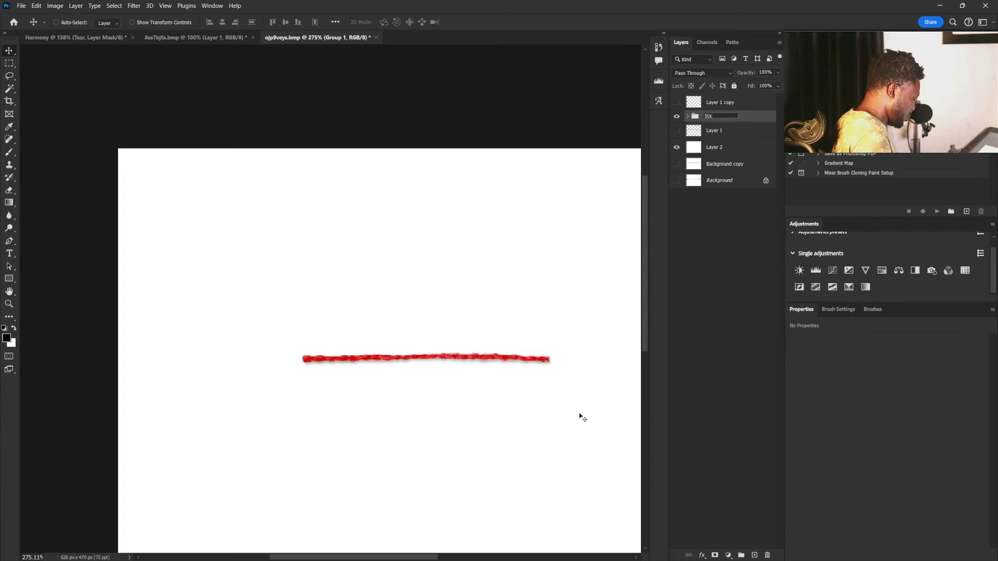
key(BackSpace)
text(tch)
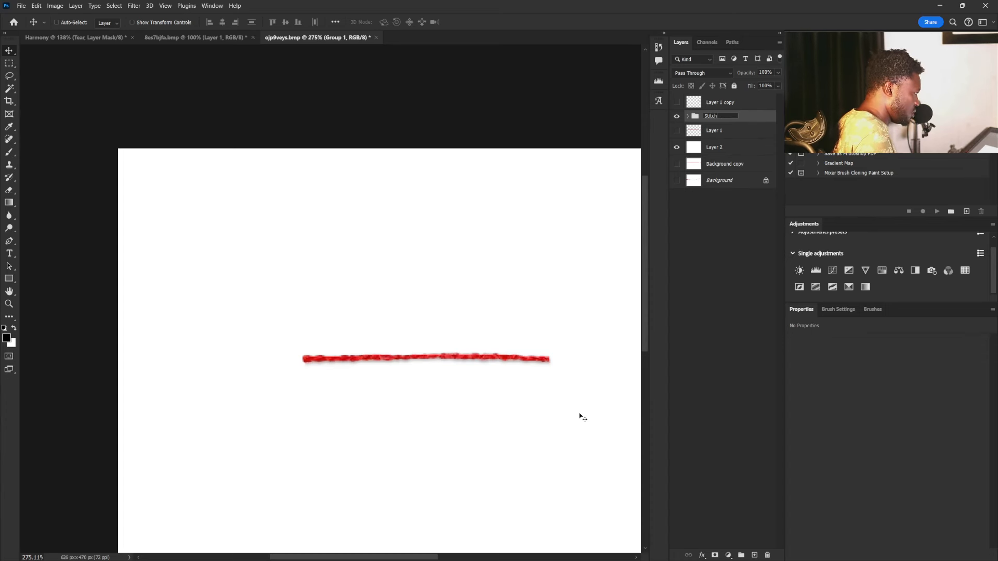
key(Return)
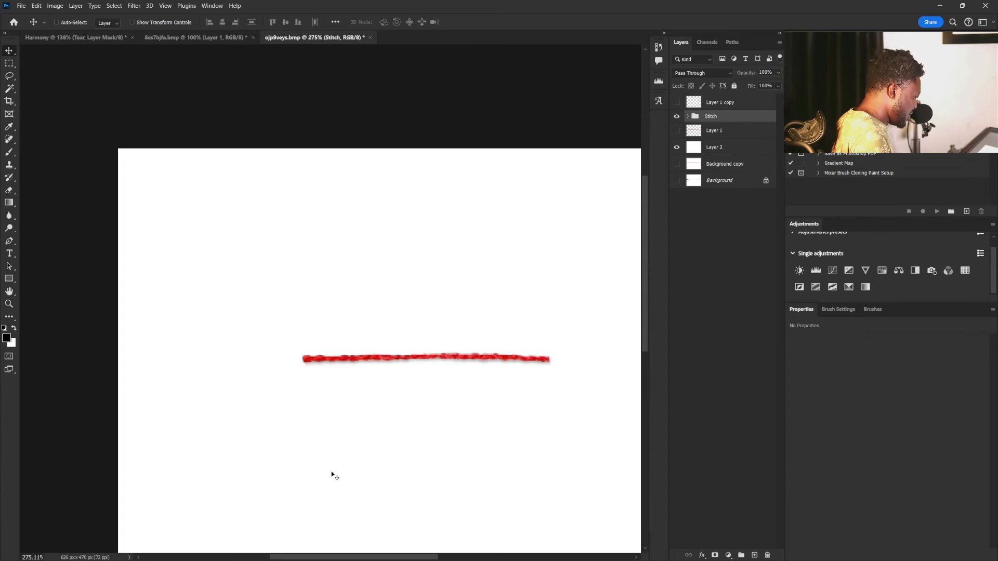
Bring the Stitch group into the Harmony document and place it above the Black & White 1 adjustment layer
drag(501, 359, 219, 87)
click(93, 39)
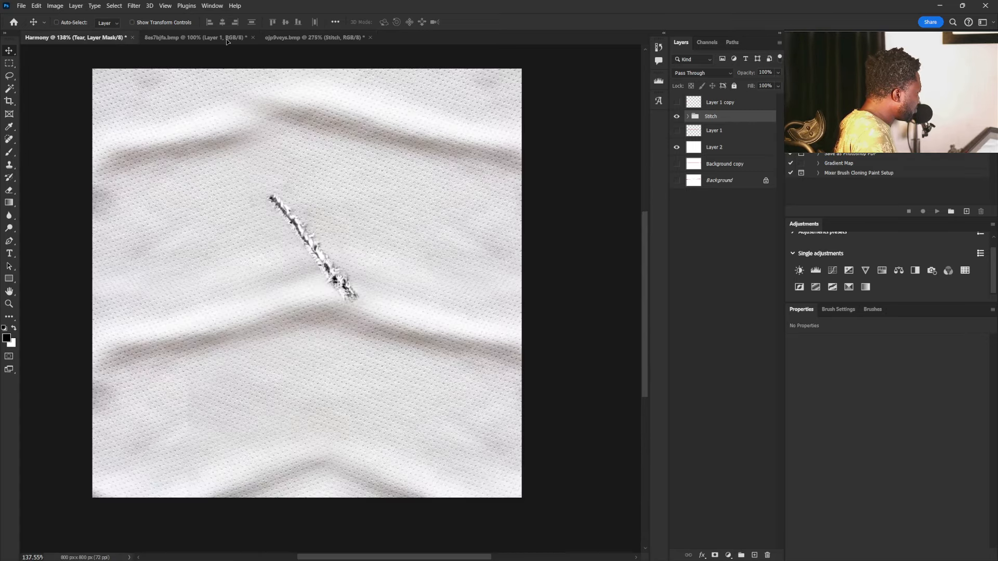
drag(331, 228, 331, 230)
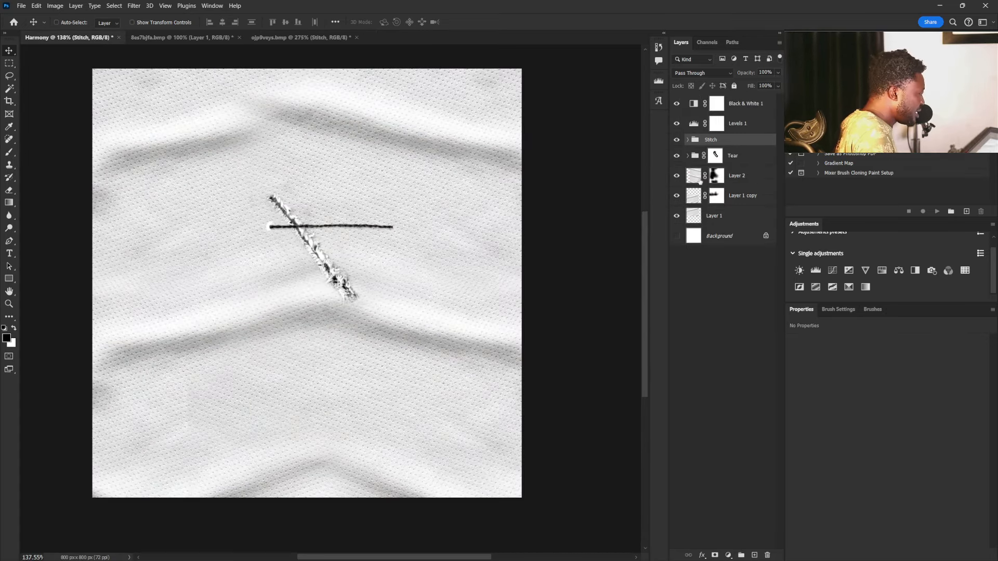
drag(729, 144, 729, 98)
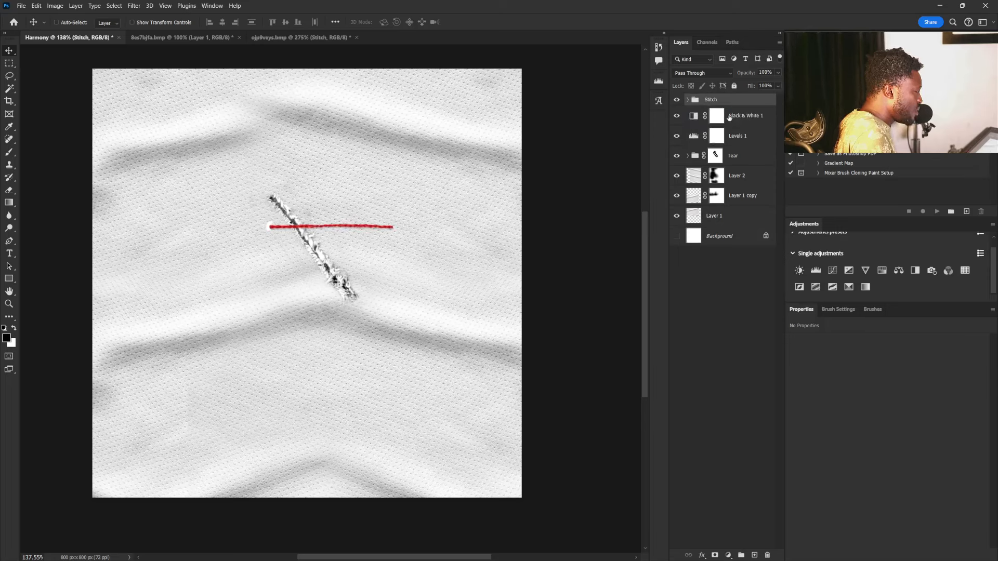
Clip the Levels 1 and Black & White 1 adjustment layers to the Tear group
click(748, 138)
alt+click(747, 145)
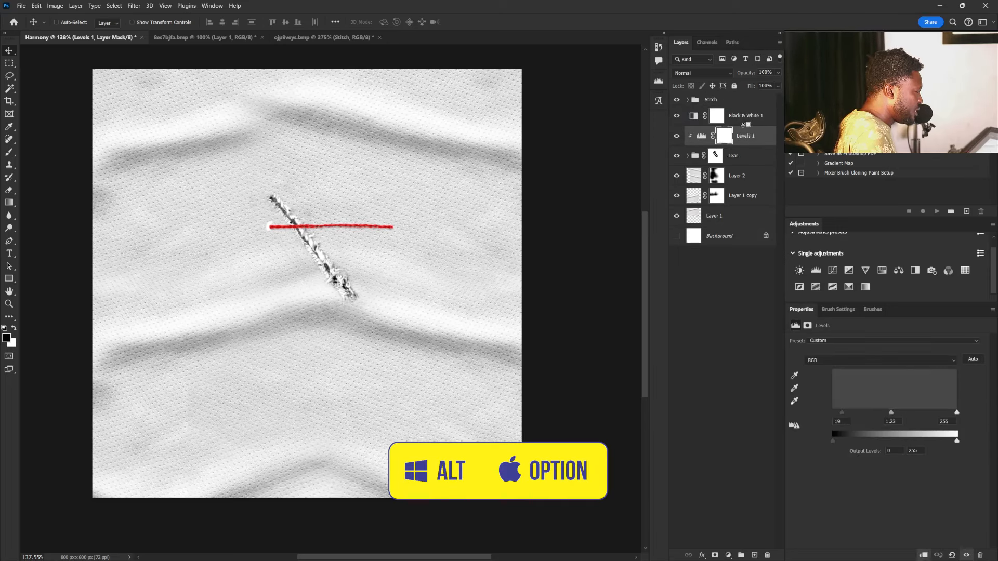
alt+click(745, 124)
Convert the Stitch group to a smart object
click(736, 101)
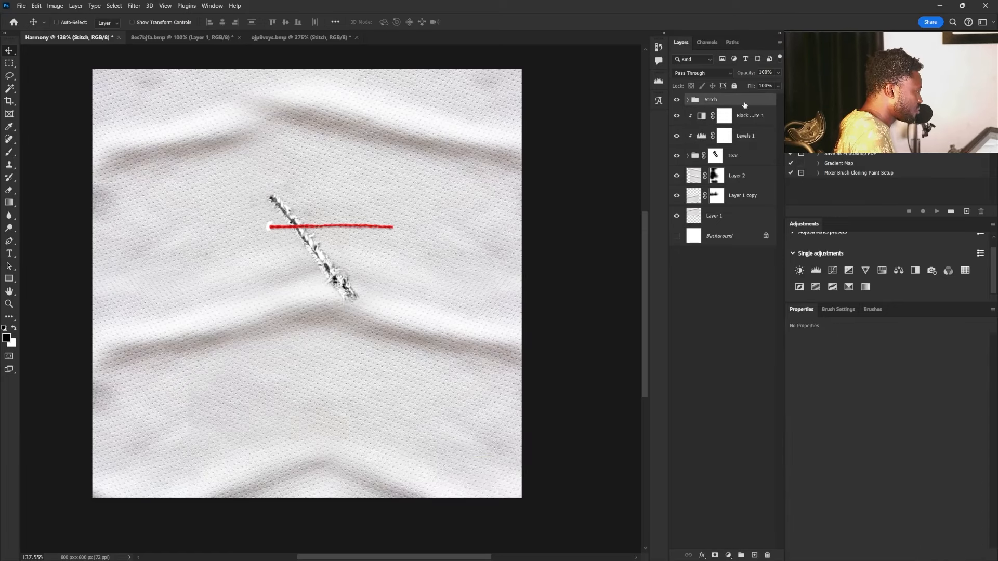
right_click(718, 99)
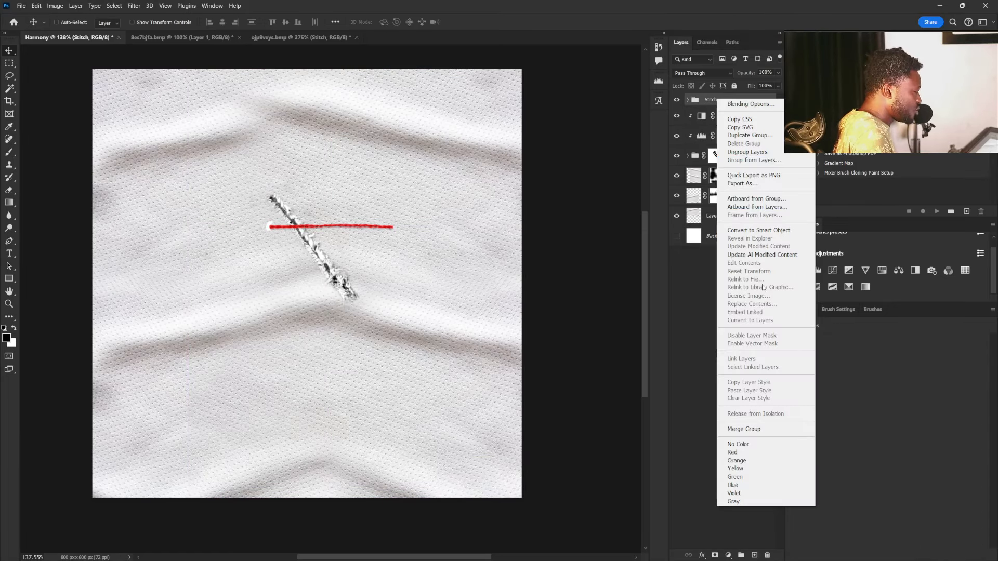
click(769, 231)
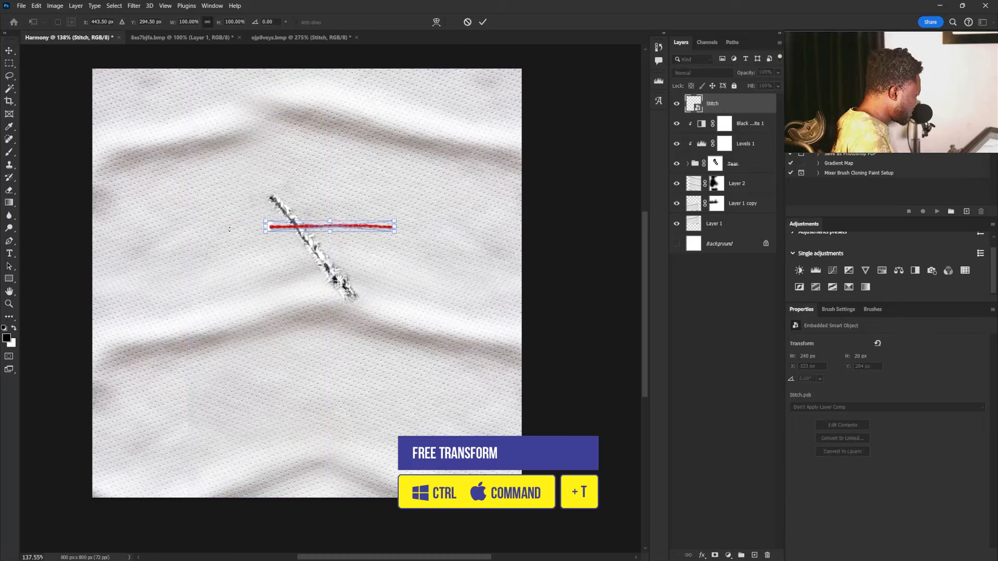
Scale the stitch to 76.14%, rotate it to about -30.84° and place it across the tear's upper end
key(ctrl+t)
drag(397, 221, 381, 221)
drag(386, 241, 380, 221)
scroll(269, 200, up, 5)
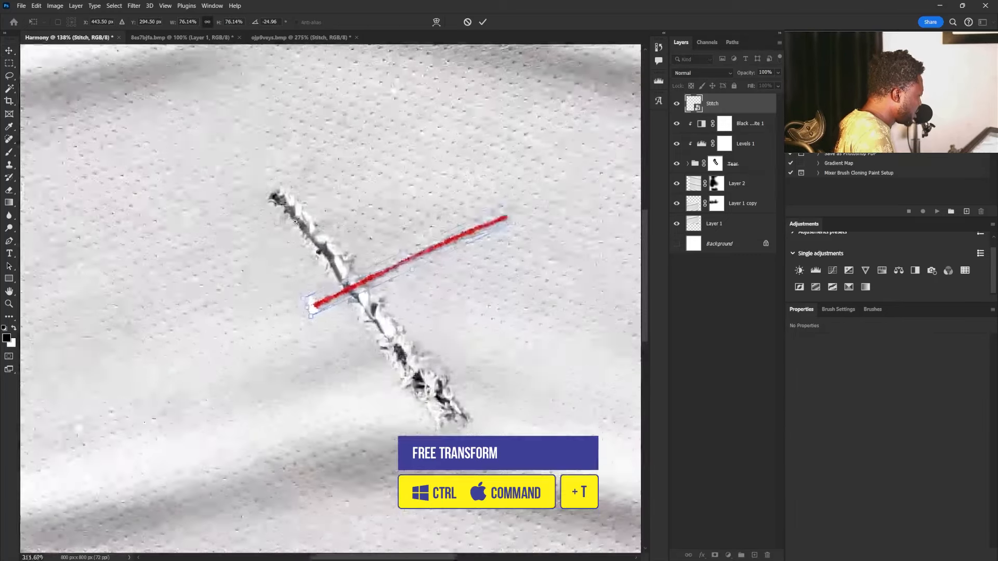
drag(379, 271, 301, 214)
drag(408, 231, 412, 221)
drag(347, 197, 329, 191)
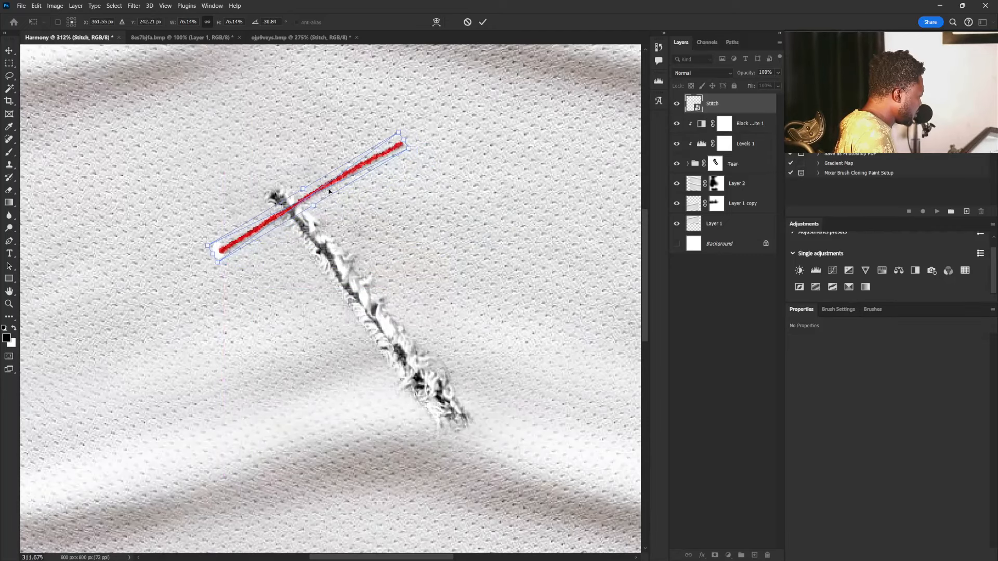
key(Return)
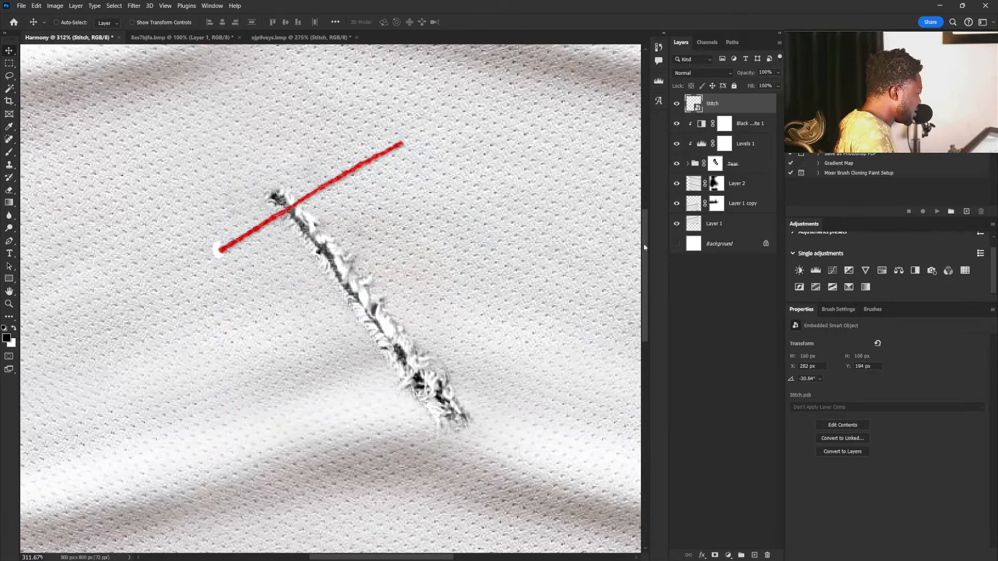
Add a layer mask to the Stitch layer and choose the 123 px hard round brush for painting on it
click(716, 554)
click(839, 310)
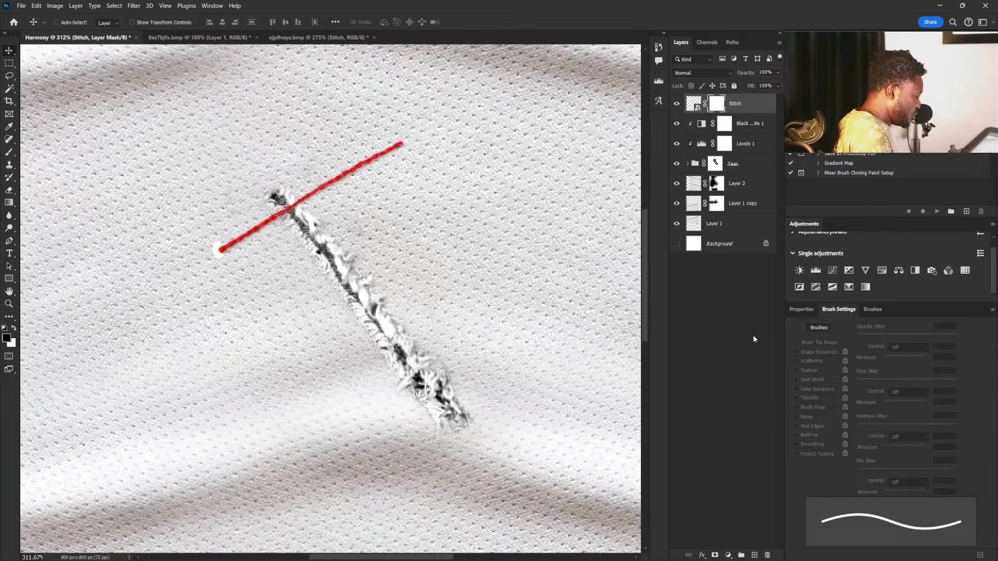
key(b)
key(v)
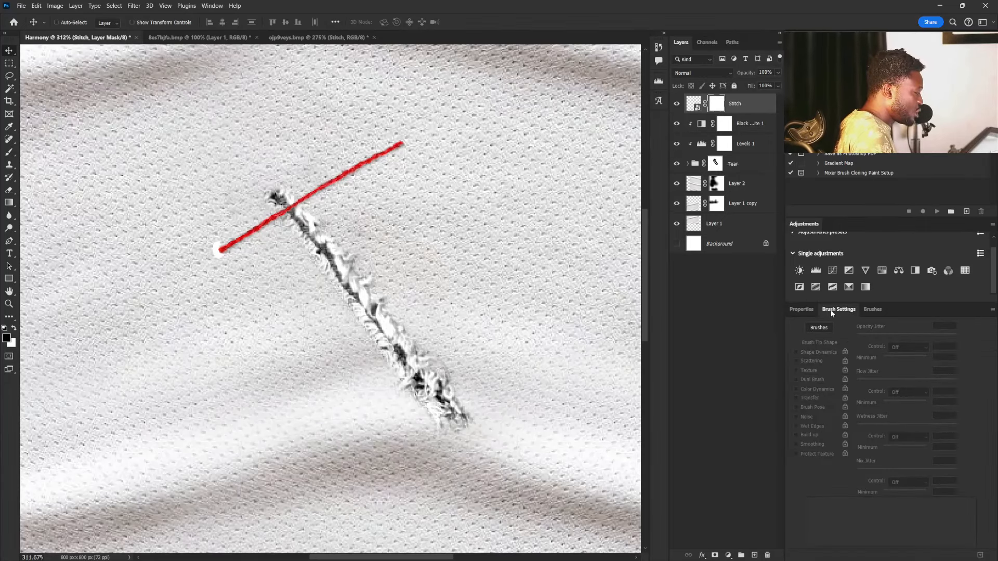
key(b)
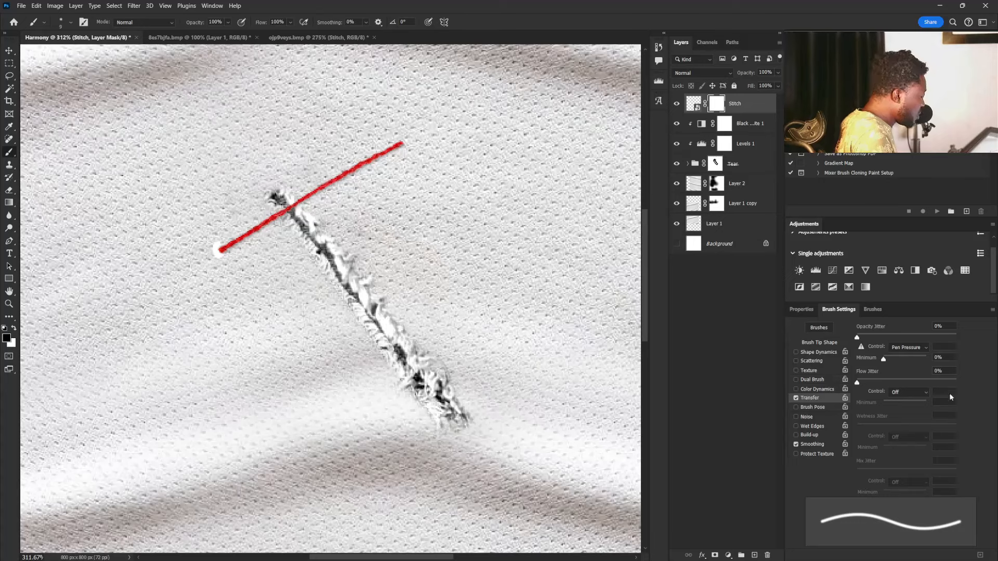
click(819, 344)
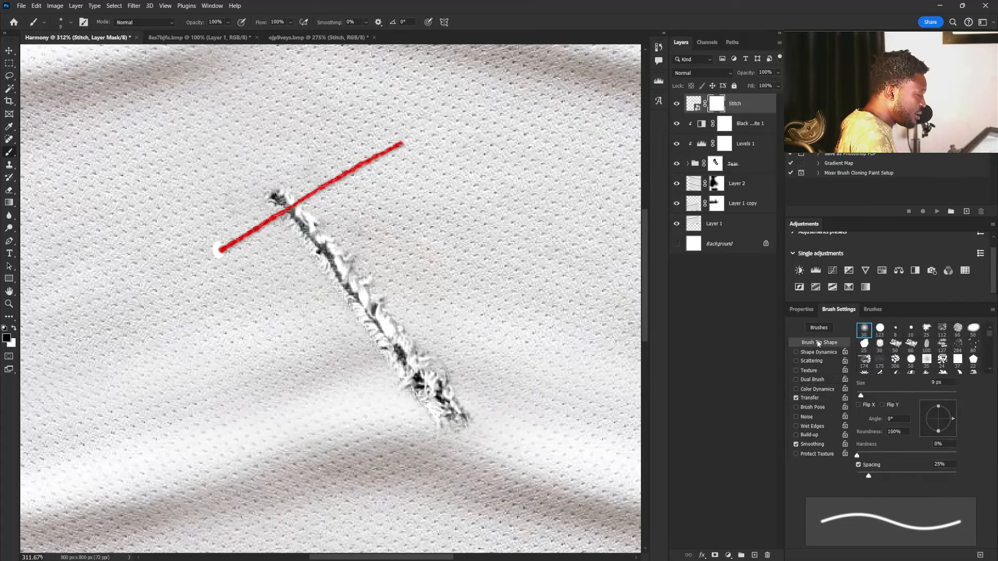
click(879, 329)
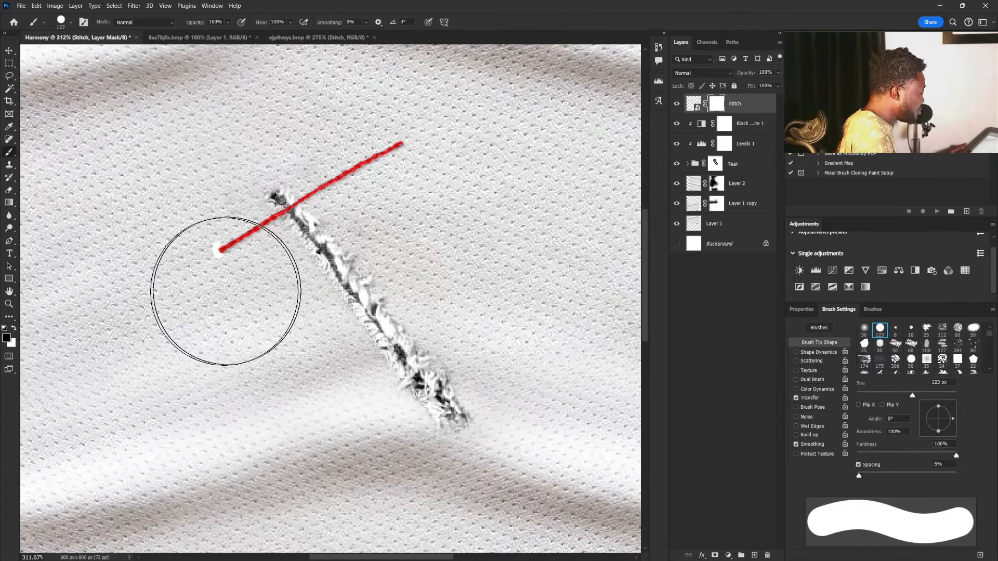
Mask out the yarn's lower-left end outside the tear with the hard round brush reduced to 9 px
key(bracketleft)
key(bracketleft)
key(bracketleft)
key(bracketleft)
key(bracketleft)
key(bracketleft)
key(bracketleft)
key(bracketleft)
key(bracketleft)
key(bracketleft)
key(bracketleft)
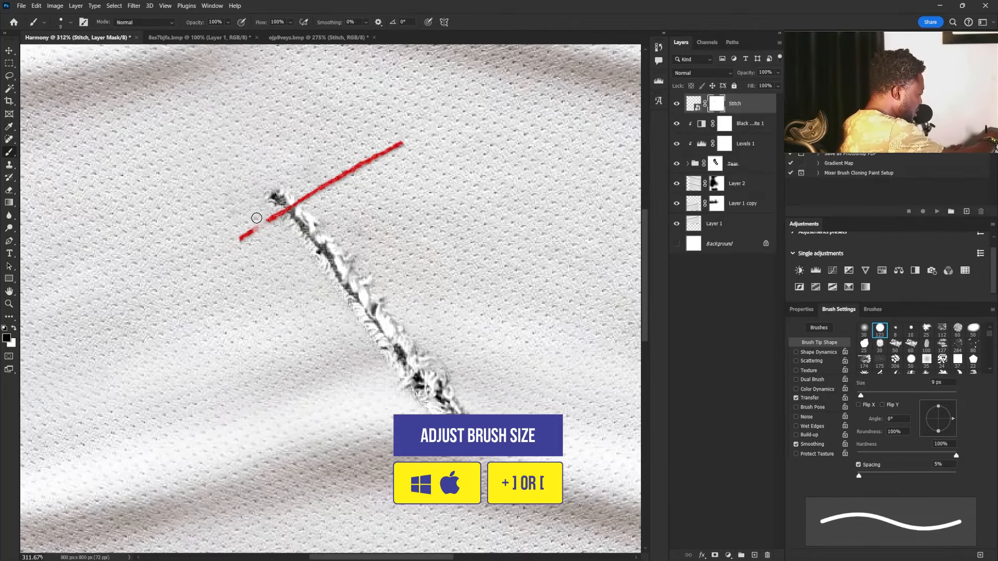
Mask out the yarn beyond the tear's upper-right edge with 5 px and 9 px brushes, undoing the last trim at the lower-left end
key(bracketleft)
key(bracketleft)
key(bracketleft)
key(bracketleft)
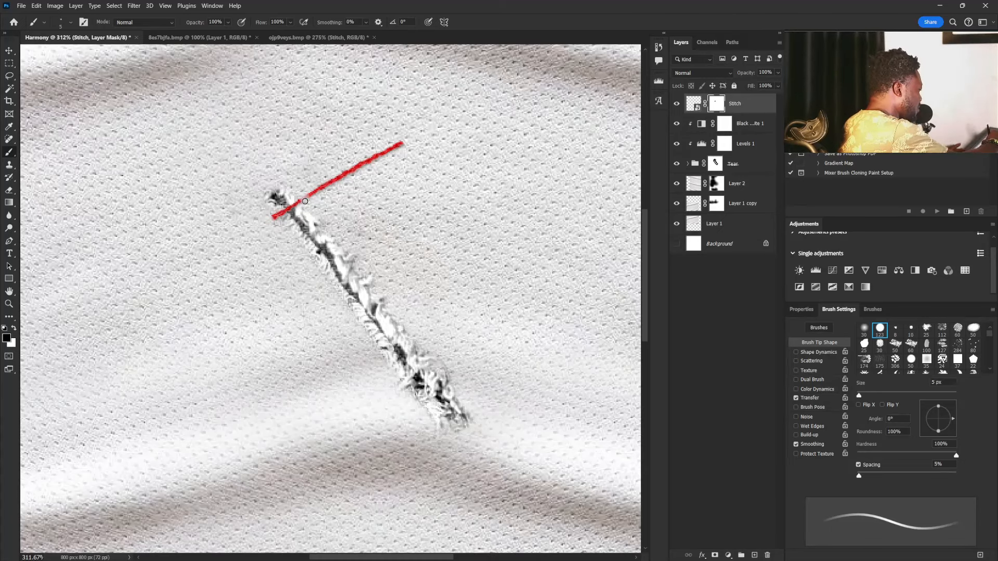
key(bracketright)
key(bracketright)
key(bracketright)
key(bracketright)
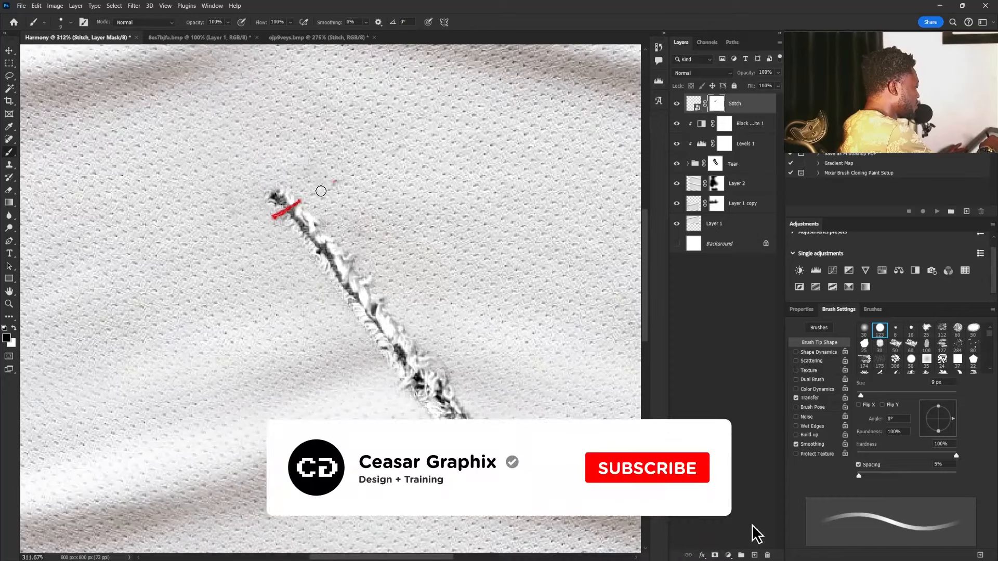
key(bracketleft)
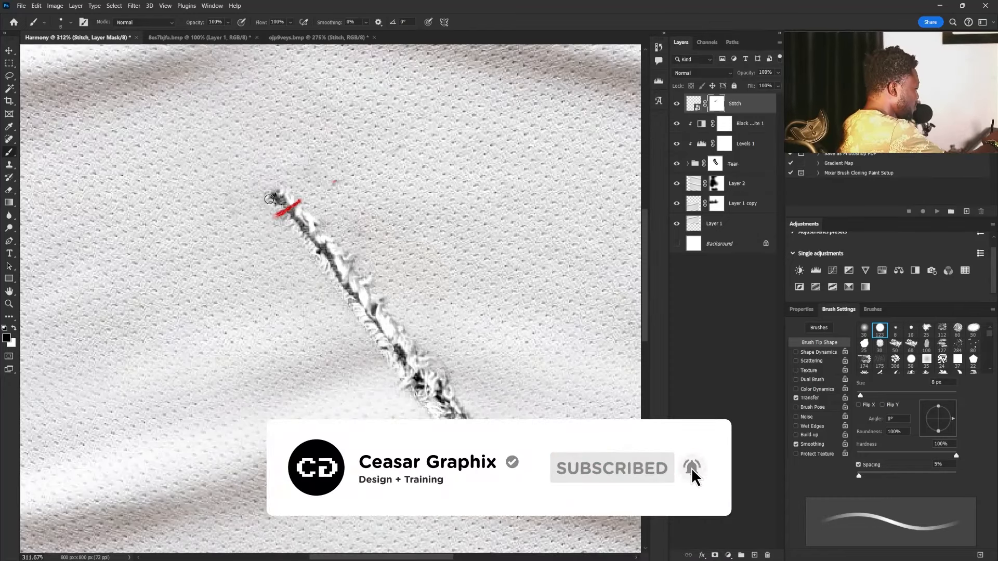
key(ctrl+z)
Clean up the leftover yarn on the stitch mask with a 2 to 3 px brush and brush transfer turned off
key(bracketleft)
key(bracketleft)
key(bracketleft)
key(bracketleft)
key(bracketleft)
key(bracketleft)
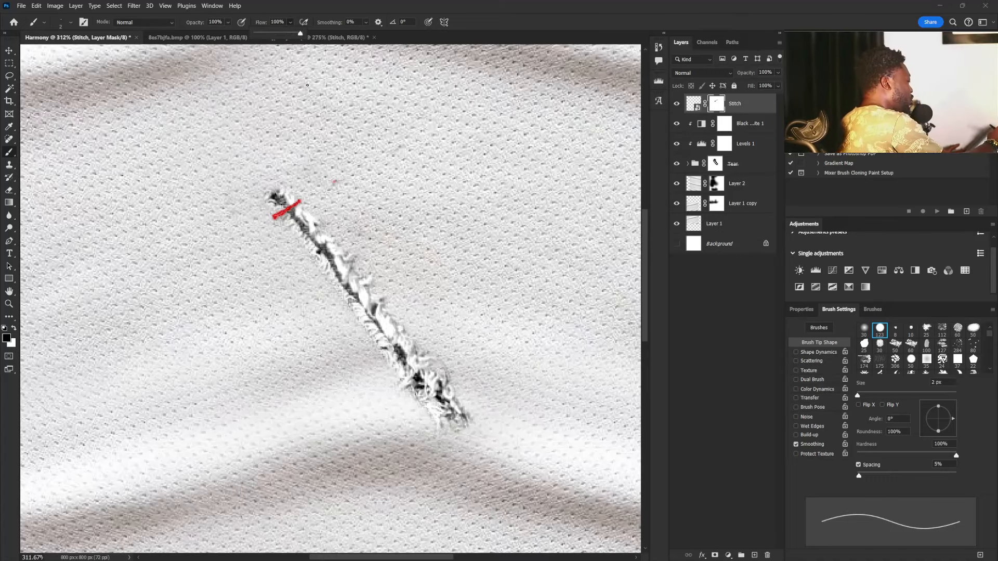
key(bracketright)
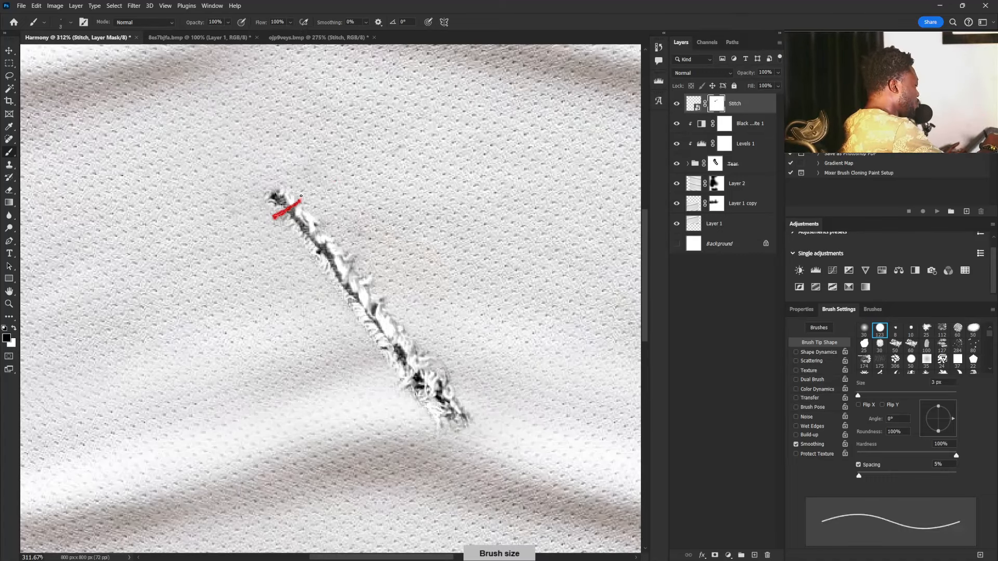
key(bracketleft)
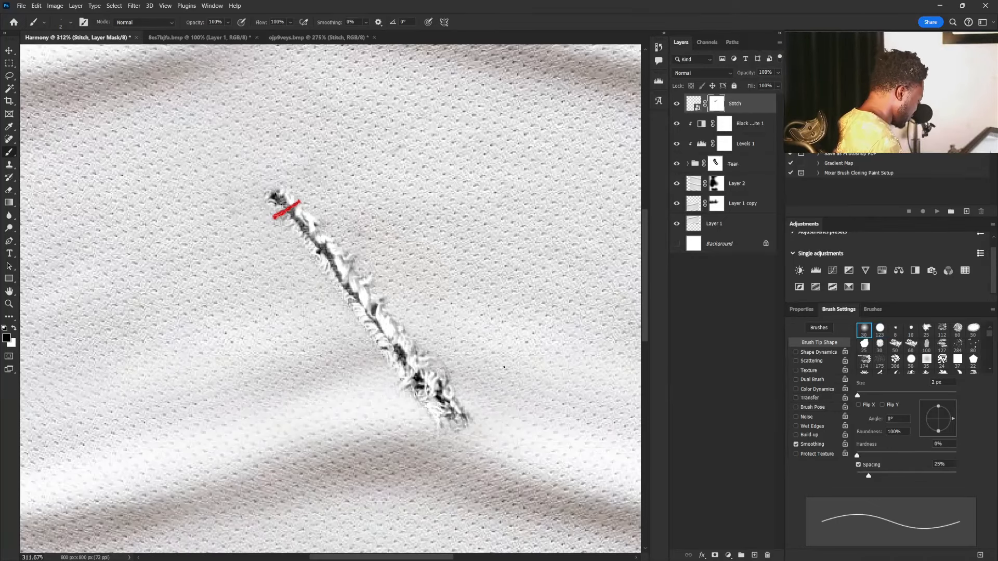
Move the trimmed stitch closer to the tear's upper tip and rotate it slightly counterclockwise
key(v)
drag(306, 201, 305, 193)
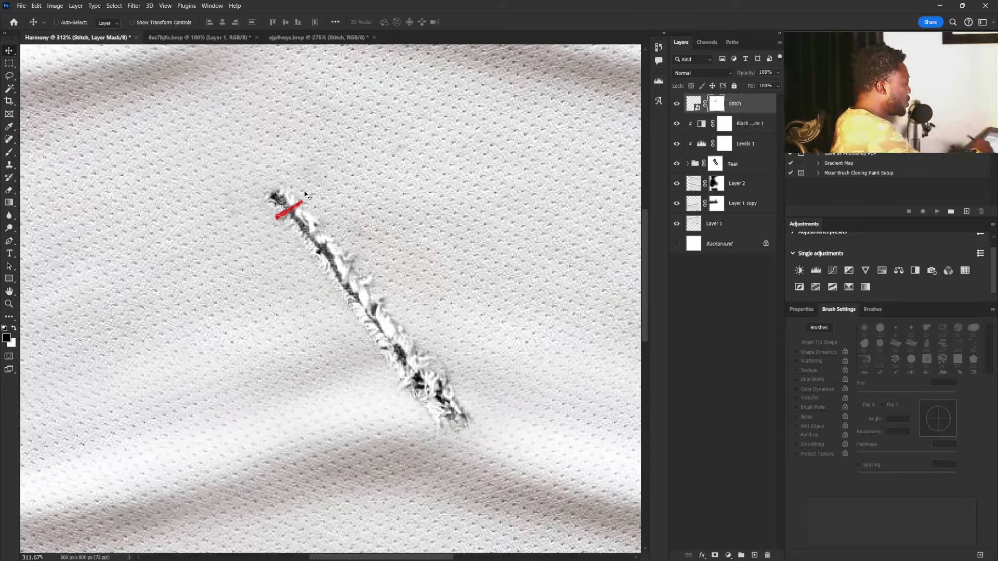
drag(311, 200, 310, 197)
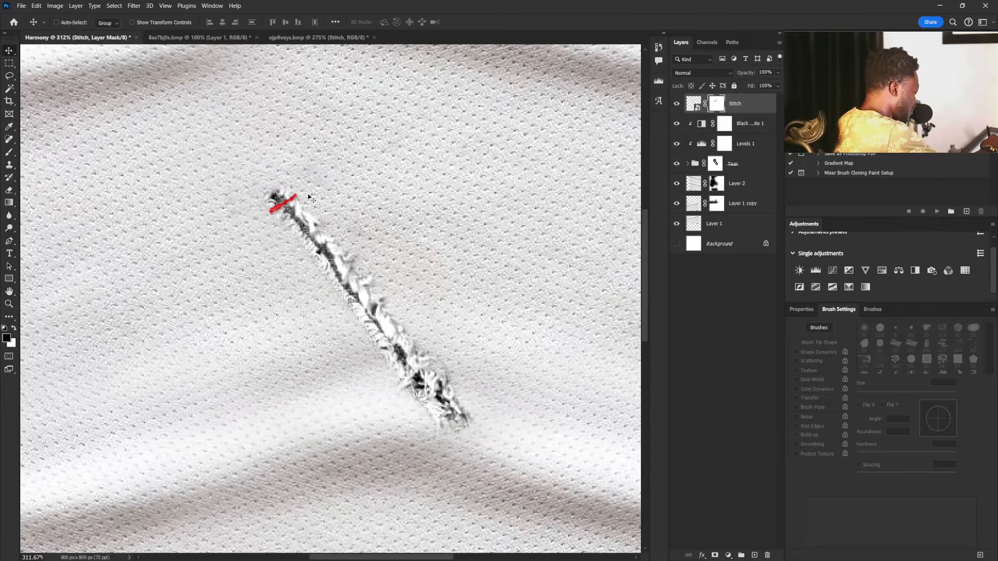
key(ctrl+t)
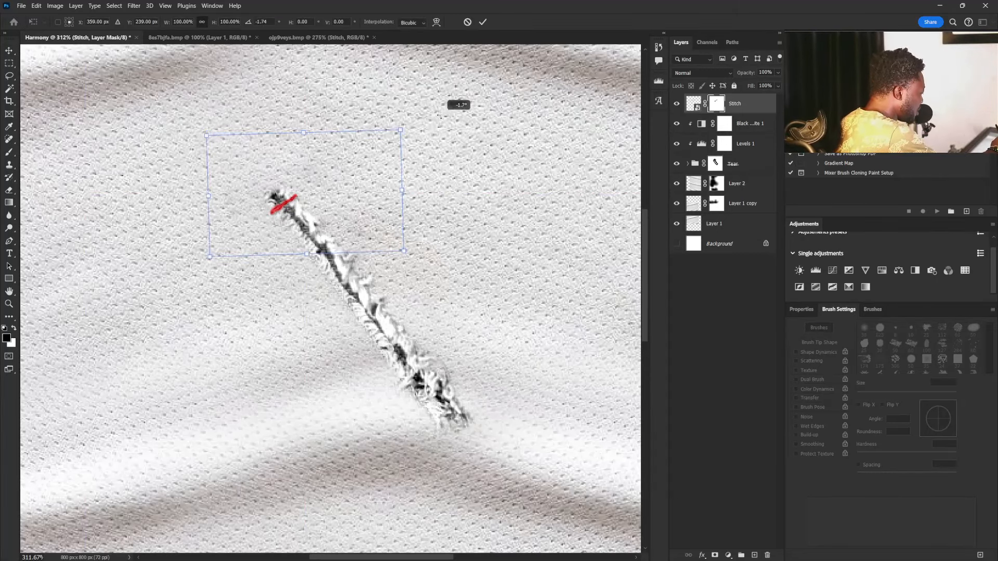
key(Return)
drag(306, 200, 306, 196)
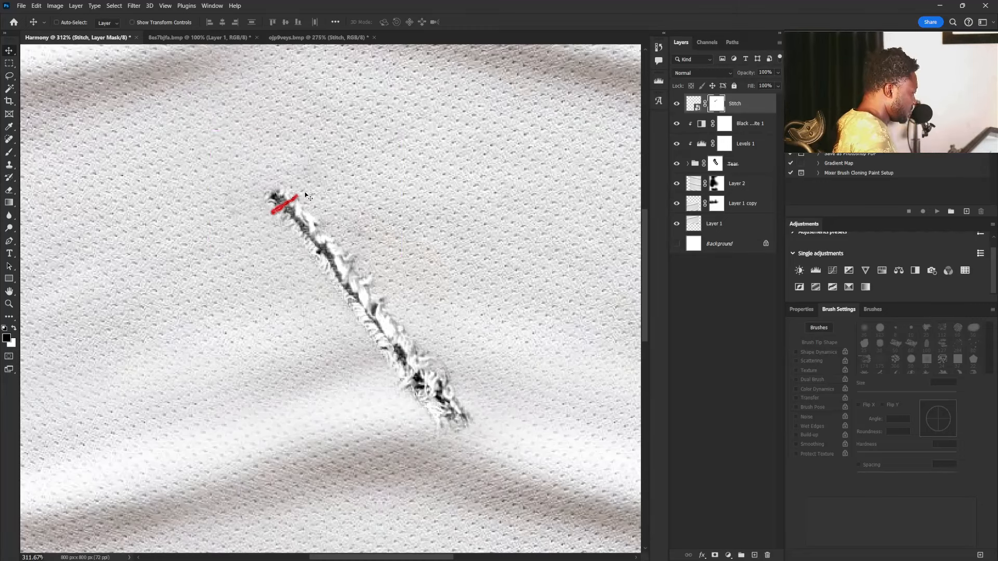
Duplicate the stitch, place the copy just below the first one along the tear, and select both stitch layers
key(ctrl)
key(ctrl+j)
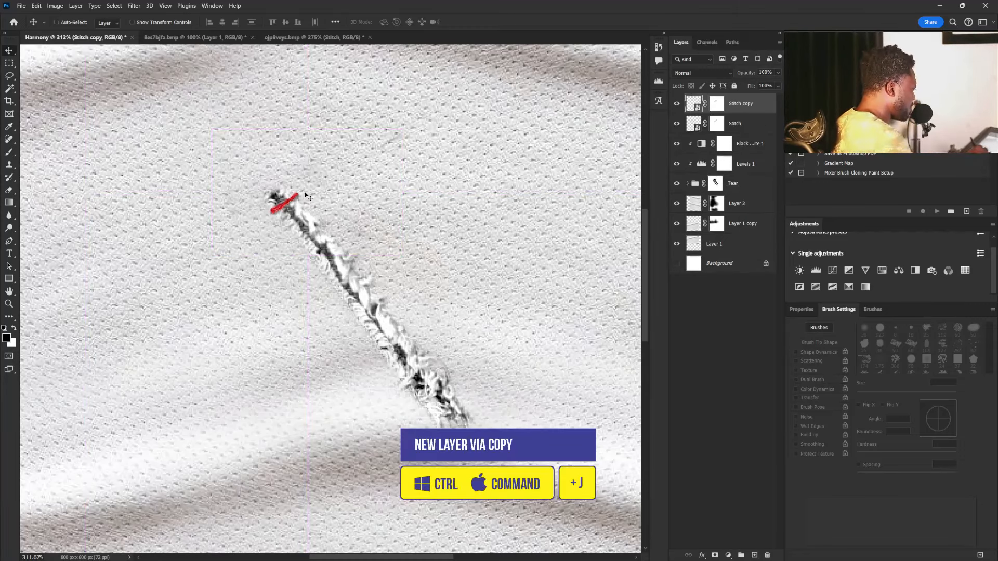
drag(301, 196, 310, 208)
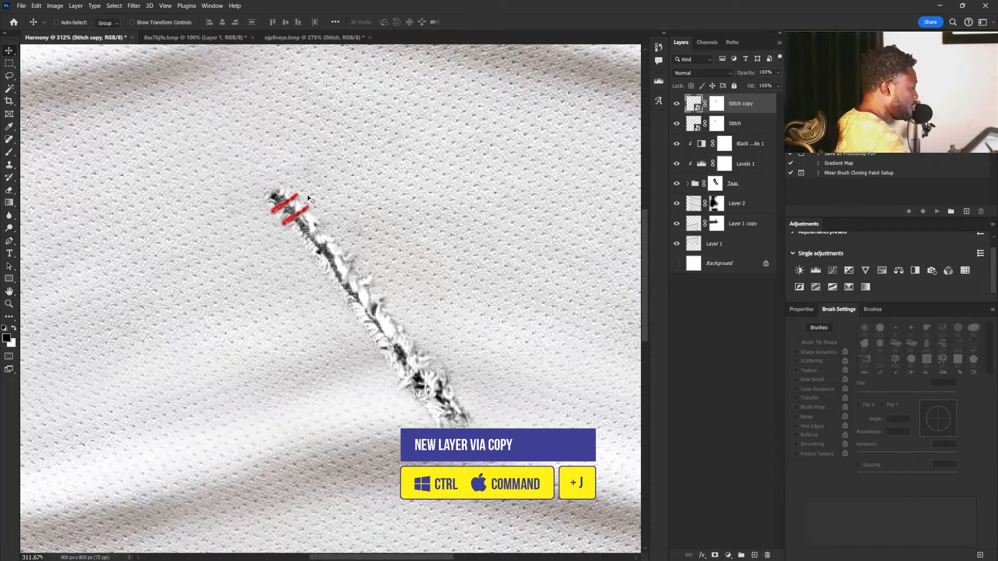
shift+click(735, 124)
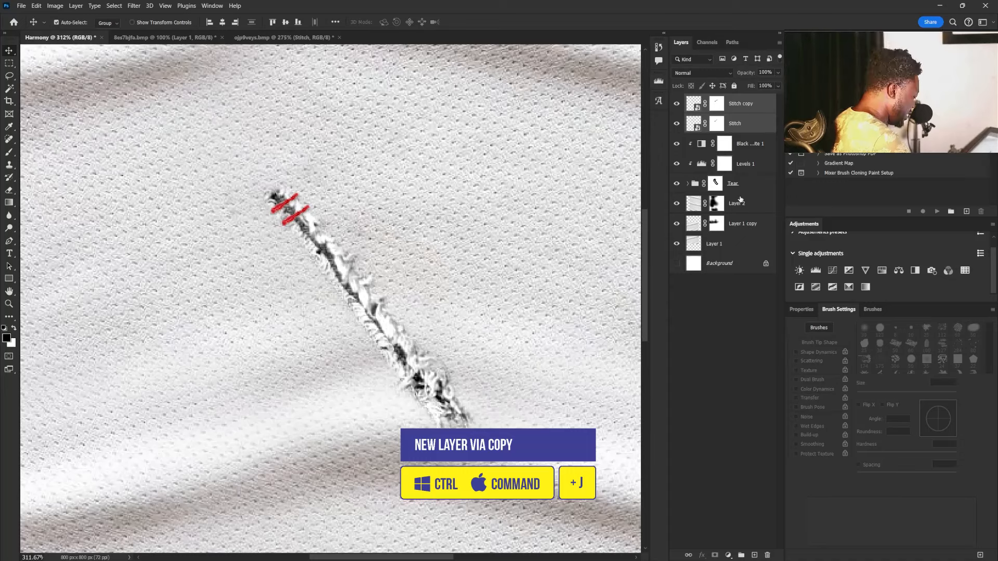
Duplicate the selected stitches down the tear, then duplicate the resulting four, placing each set of copies in line to make eight stitches
key(ctrl+j)
mouse_move(316, 215)
mouse_down()
mouse_move(342, 235)
mouse_move(324, 226)
mouse_up()
click(731, 106)
shift+click(736, 164)
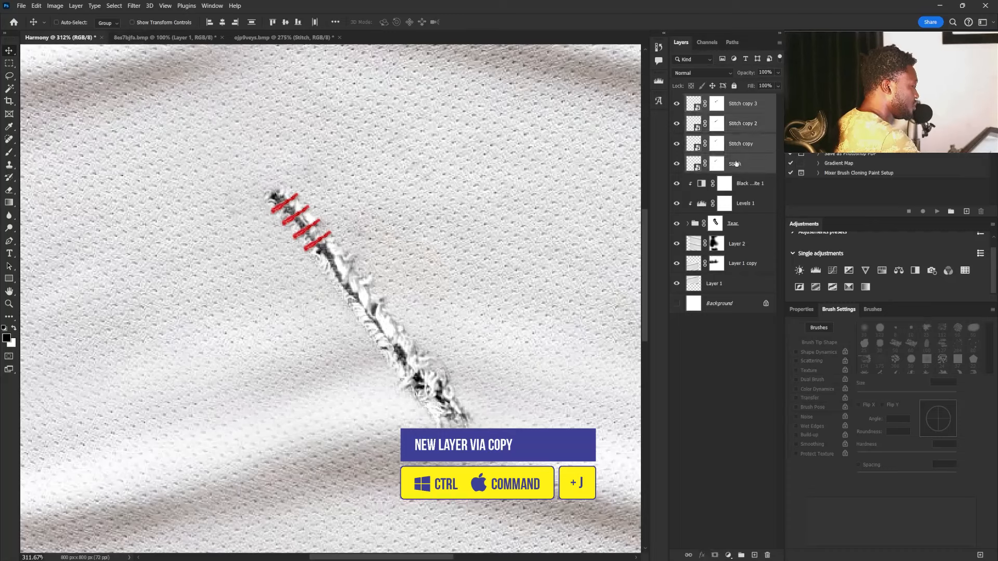
key(ctrl+j)
mouse_move(290, 202)
mouse_down()
mouse_move(351, 263)
mouse_move(338, 250)
mouse_move(341, 258)
mouse_up()
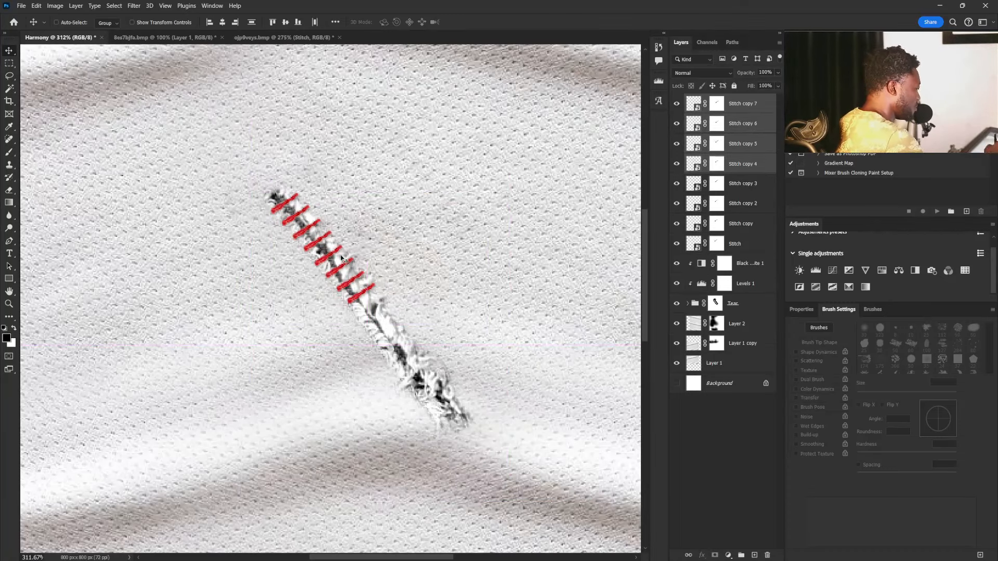
Duplicate all eight stitches and place the copies along the lower half of the tear to continue the row
click(734, 106)
shift+click(741, 242)
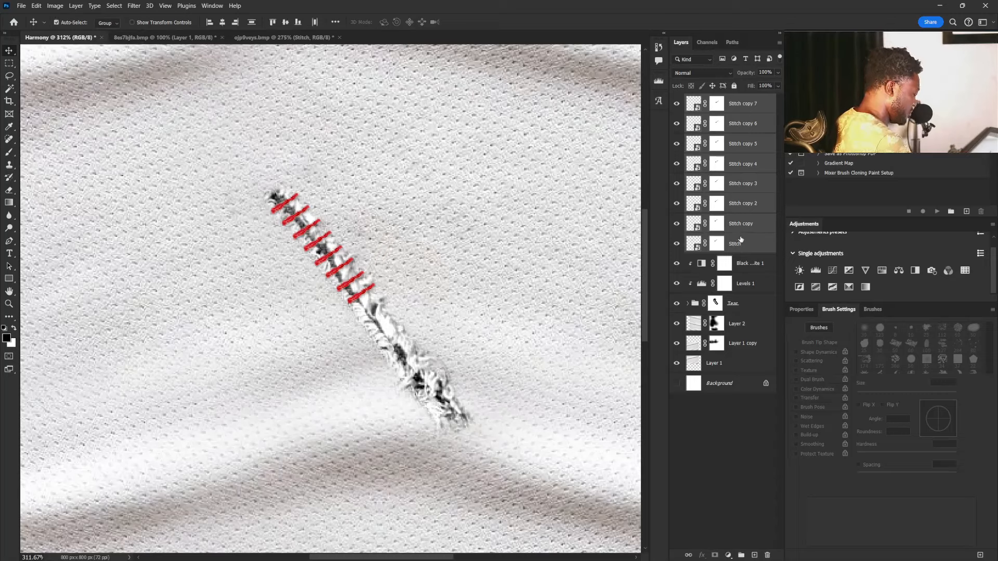
key(ctrl+j)
drag(389, 304, 425, 343)
Rotate the upper eight stitches slightly clockwise and shift them left so they line up with the tear and the lower stitches
click(734, 268)
shift+click(735, 403)
key(ctrl+t)
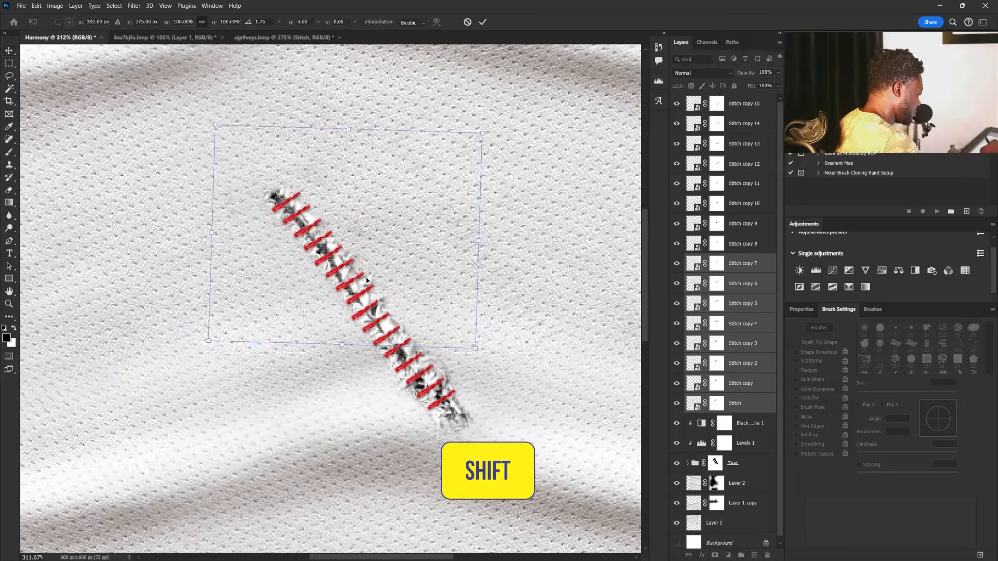
drag(582, 379, 579, 387)
key(Return)
drag(378, 282, 369, 285)
Group all sixteen stitch layers and toggle the group's visibility off and on to compare the tear with and without them
click(744, 104)
shift+click(739, 410)
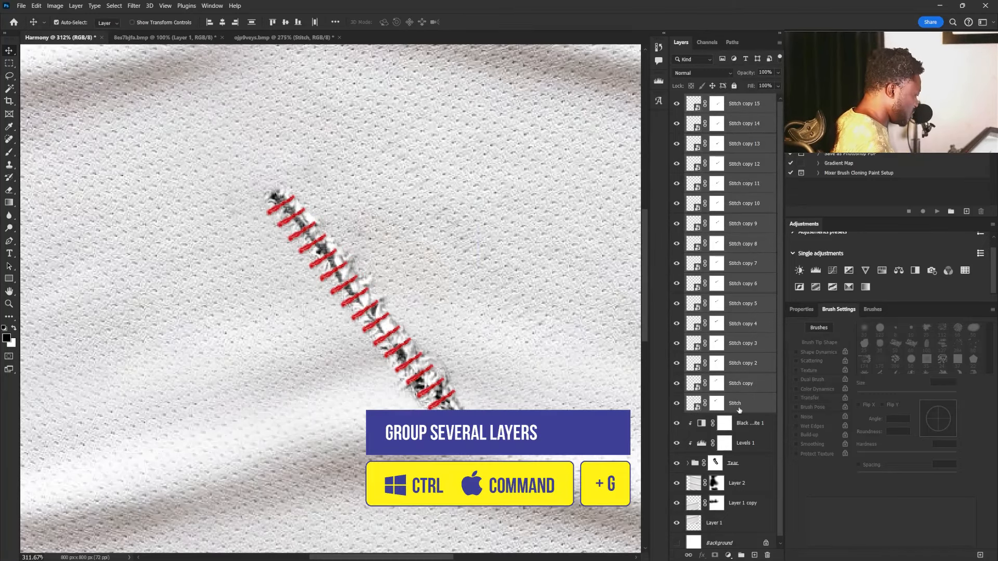
key(ctrl+g)
click(677, 101)
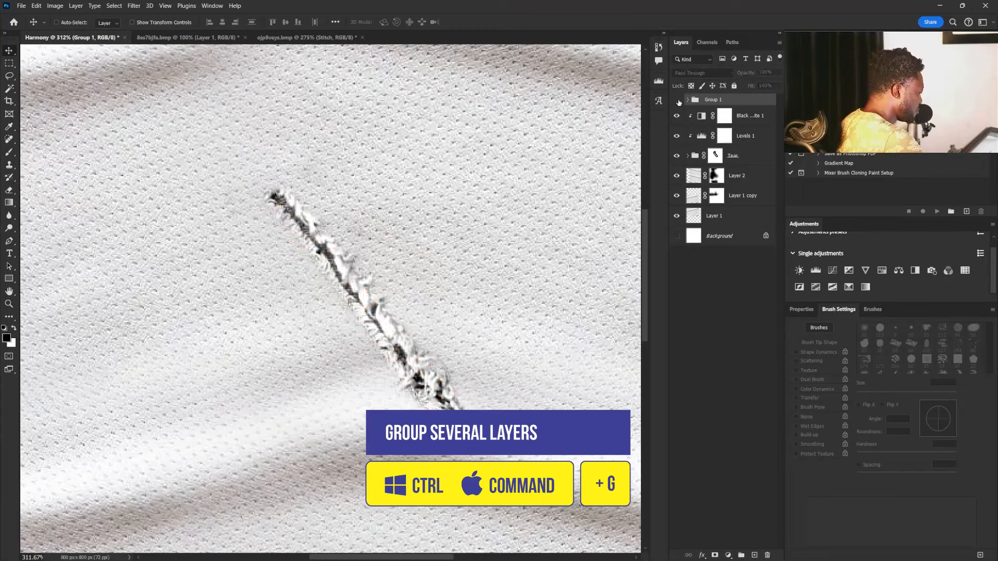
click(677, 100)
Place the red heart artwork's page 1 in the Harmony document as a smart object, cropped to its bounding box
drag(460, 317, 407, 351)
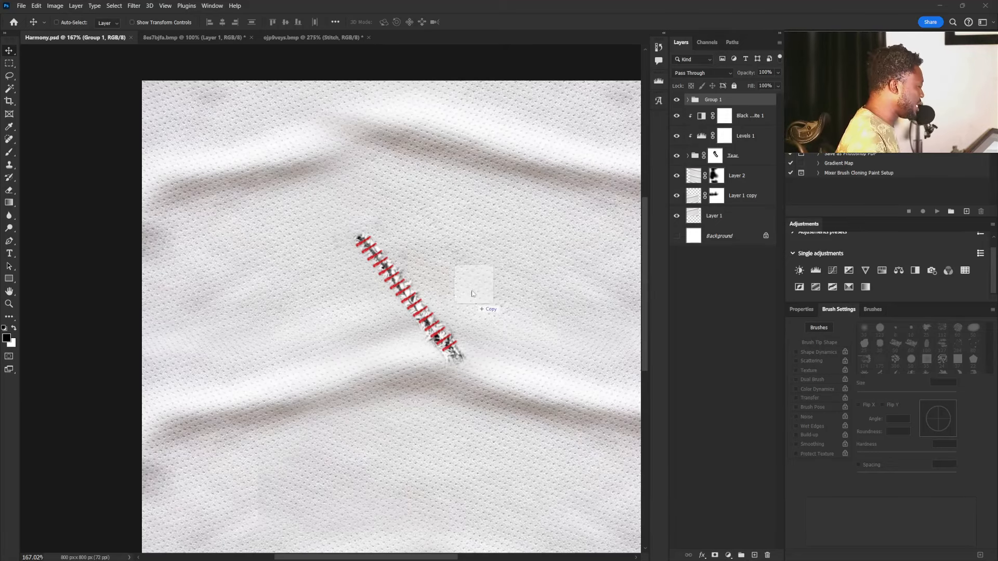
drag(472, 294, 475, 292)
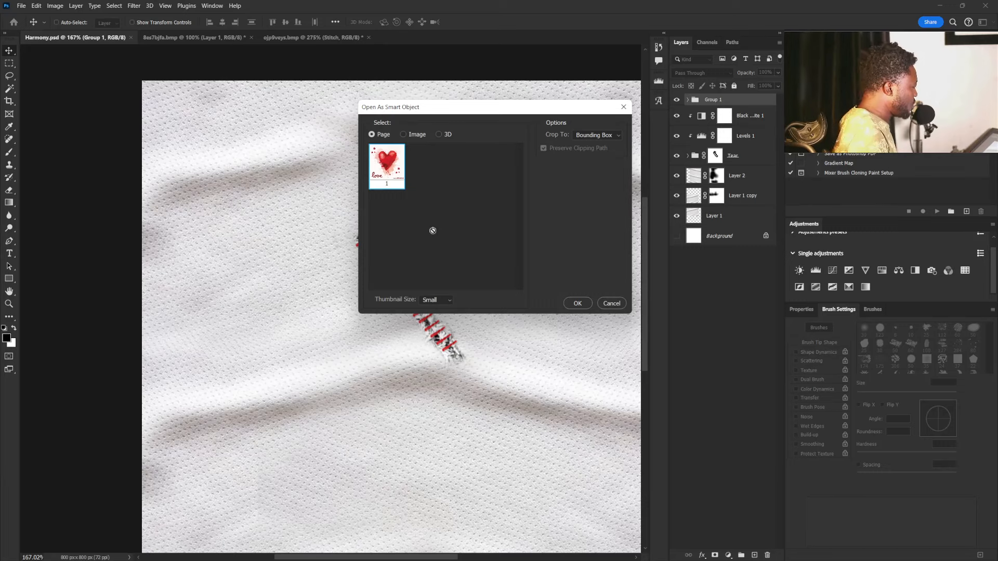
click(570, 302)
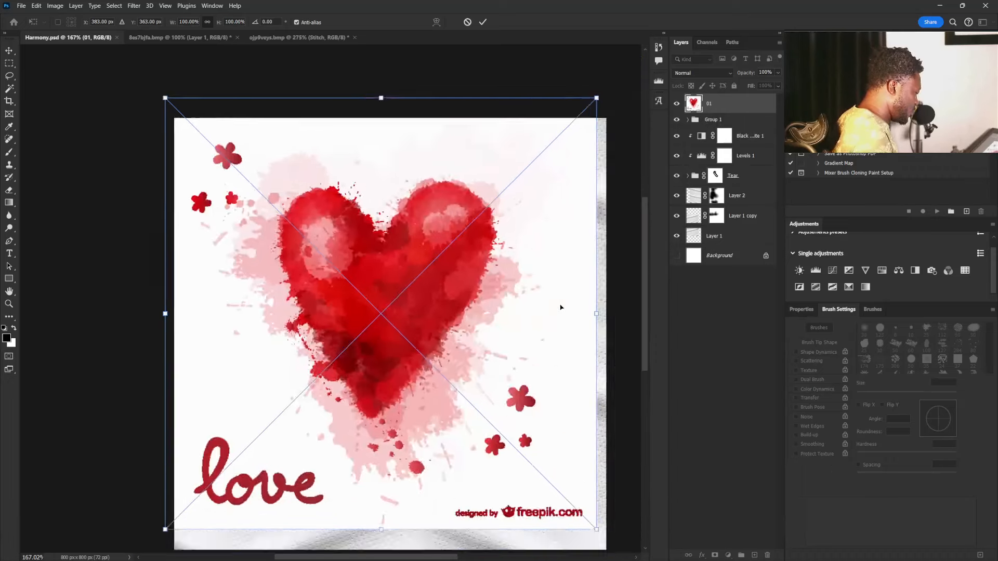
key(ctrl+1)
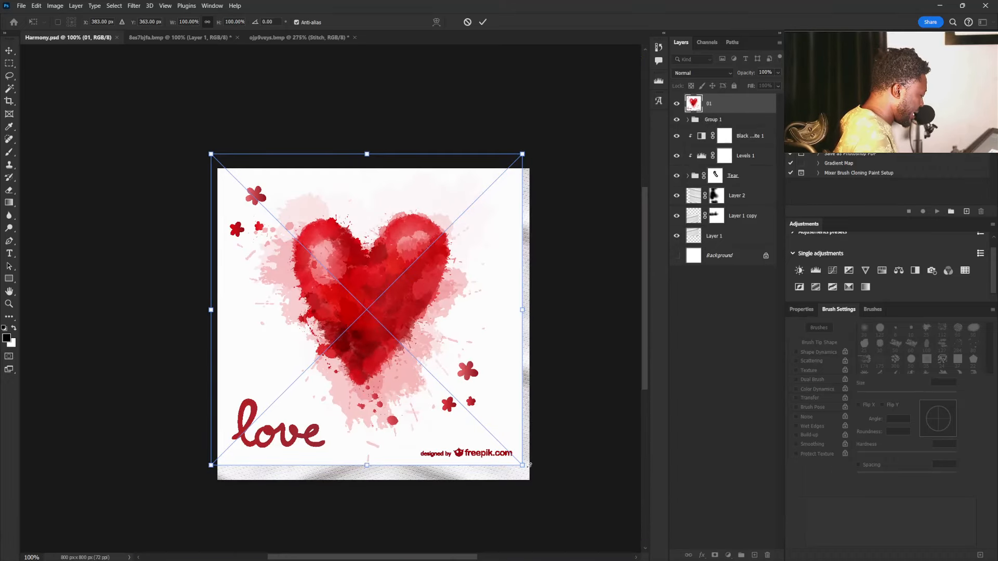
Enlarge the heart artwork proportionally to 113% and set its blend mode to Multiply
drag(529, 480, 550, 490)
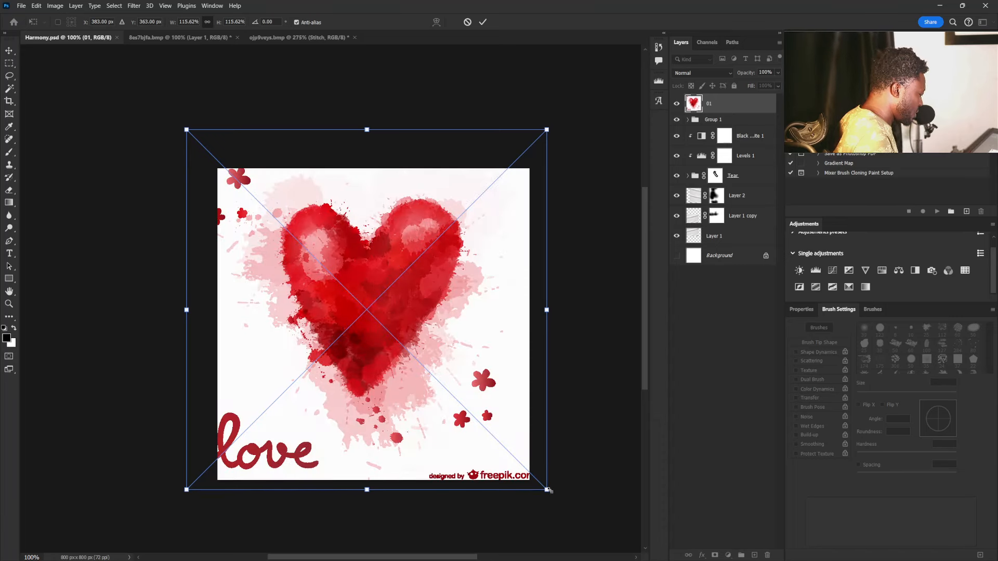
drag(543, 489, 543, 485)
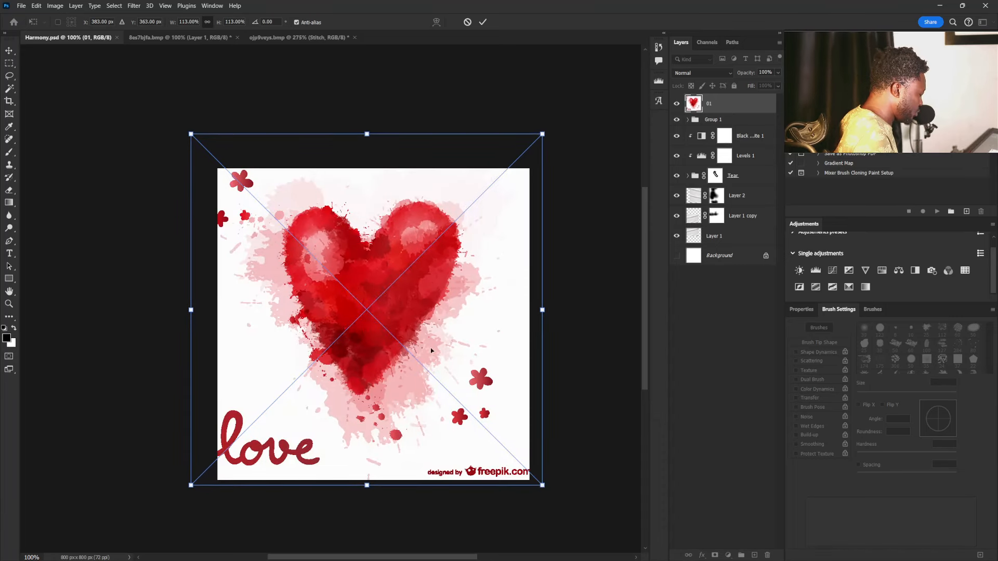
key(Return)
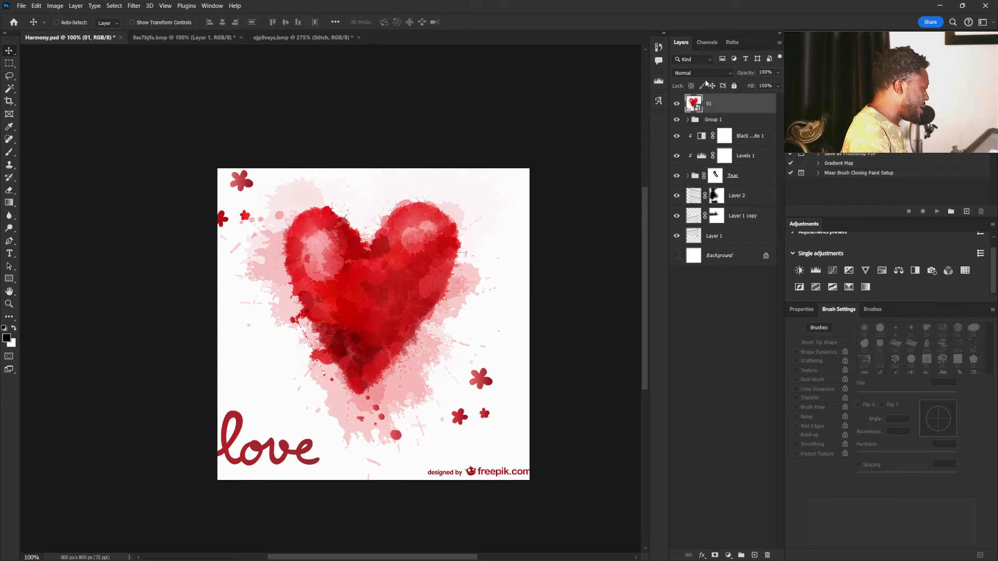
click(702, 73)
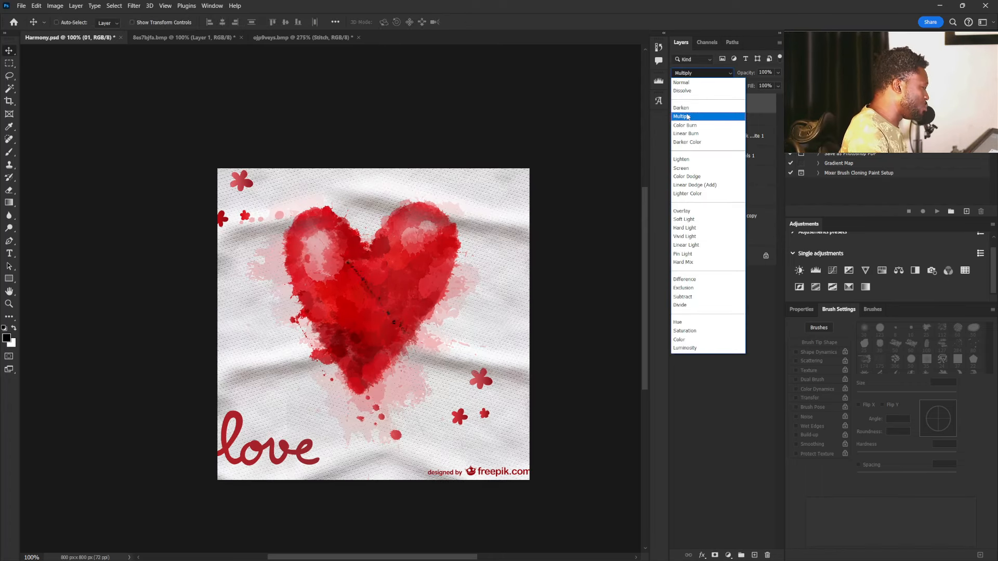
click(688, 117)
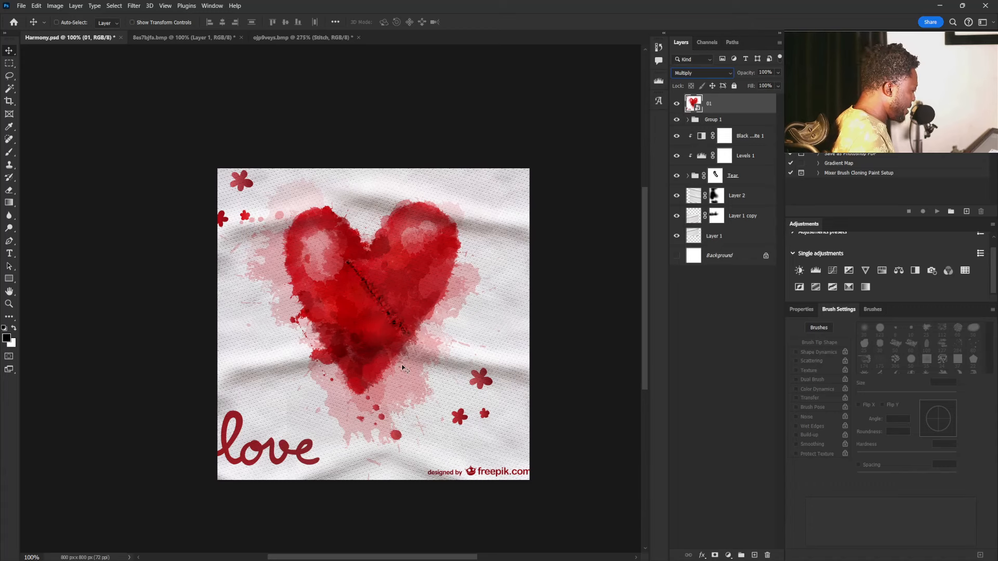
Resize the heart artwork to 103% width and 88.5% height, and shift it slightly down and right on the fabric
key(ctrl)
key(ctrl+t)
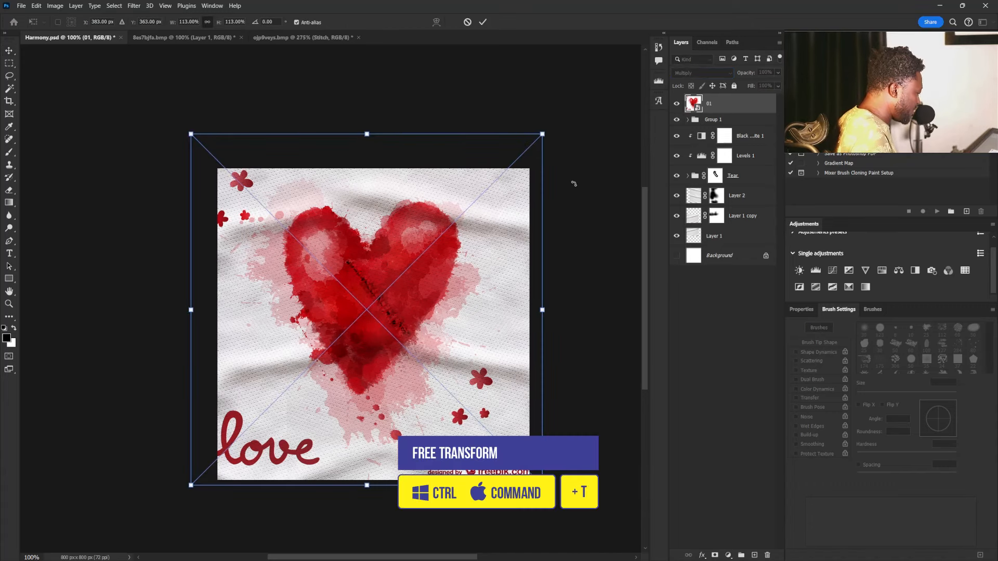
drag(545, 135, 530, 153)
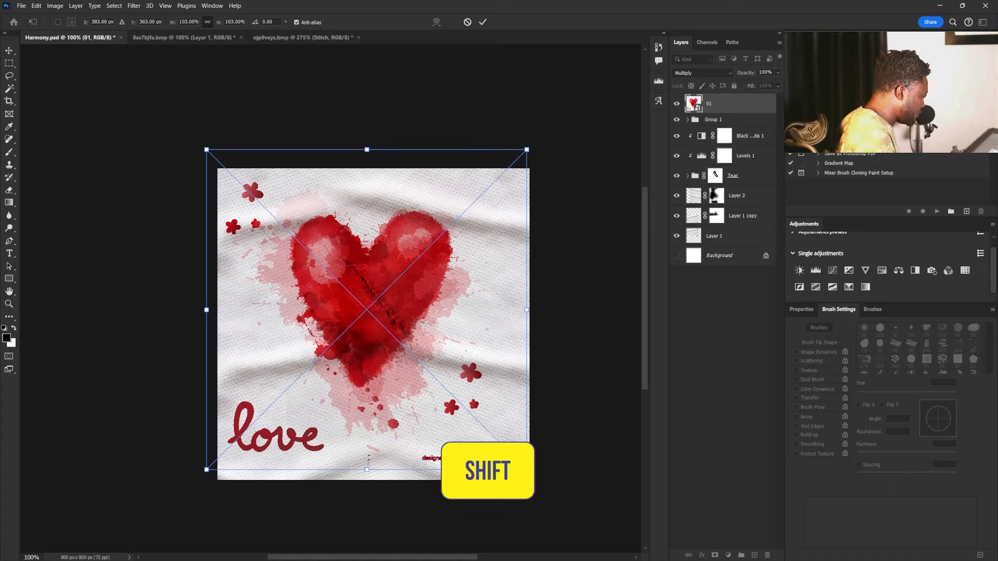
drag(368, 470, 372, 426)
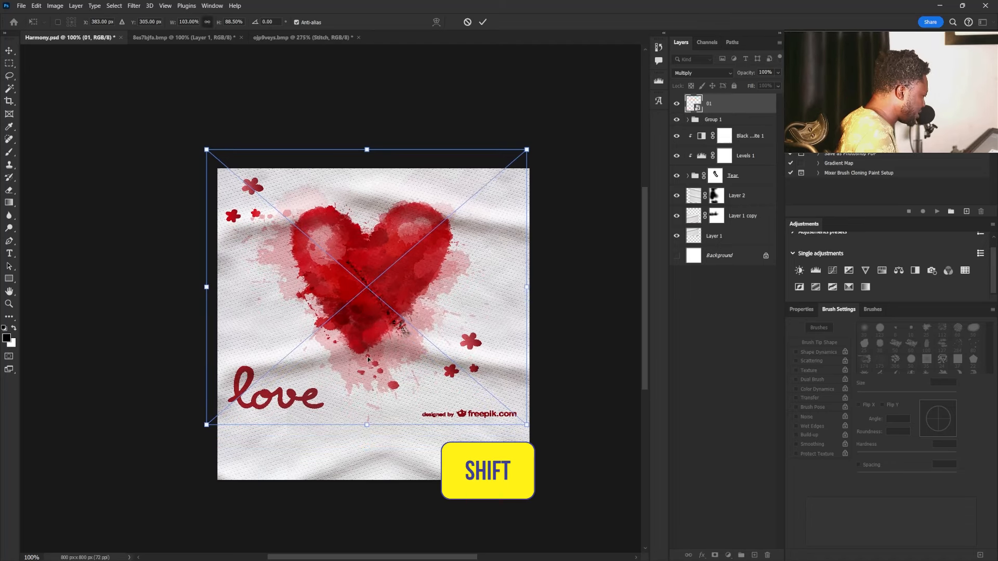
drag(386, 313, 383, 320)
key(Return)
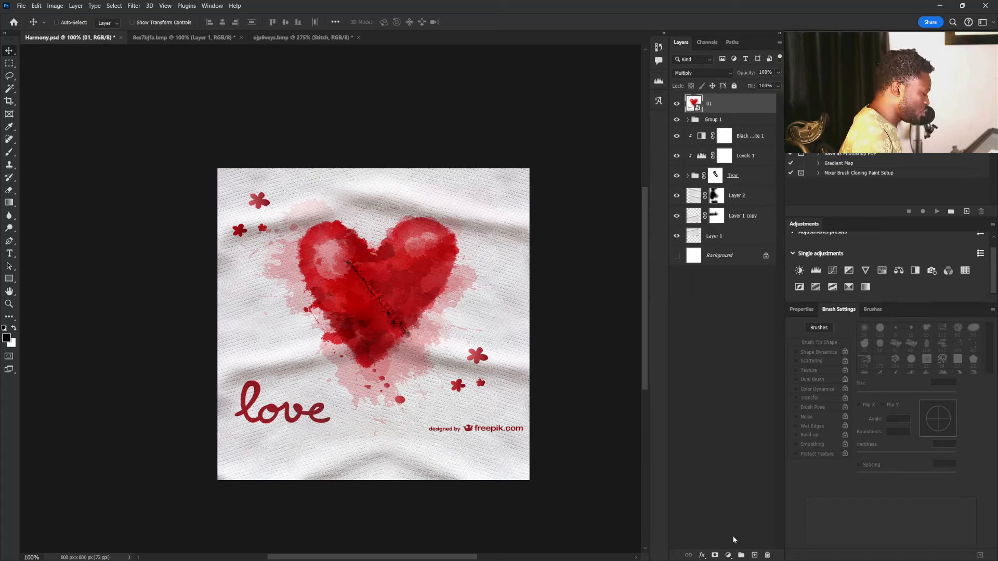
Lasso around the heart and its splashes, and mask out the surrounding flowers, lettering and credit on the artwork layer
click(10, 76)
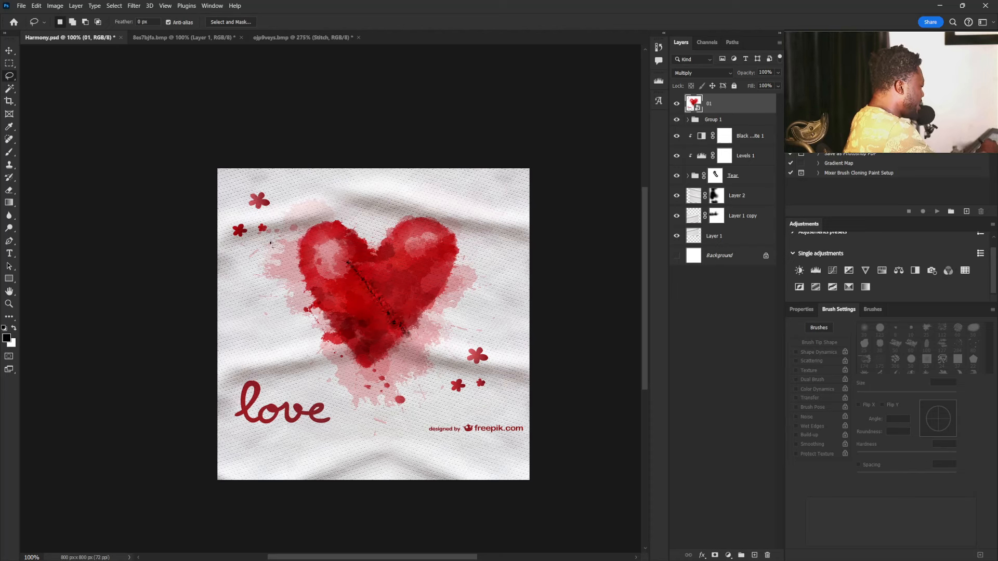
mouse_move(298, 198)
mouse_down()
mouse_move(369, 175)
mouse_move(440, 174)
mouse_up()
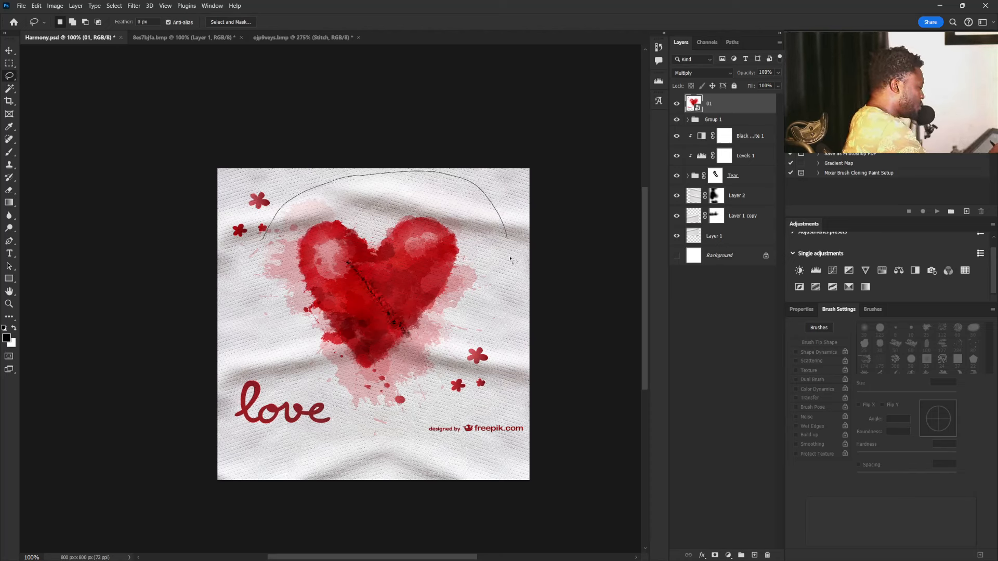
drag(511, 259, 490, 323)
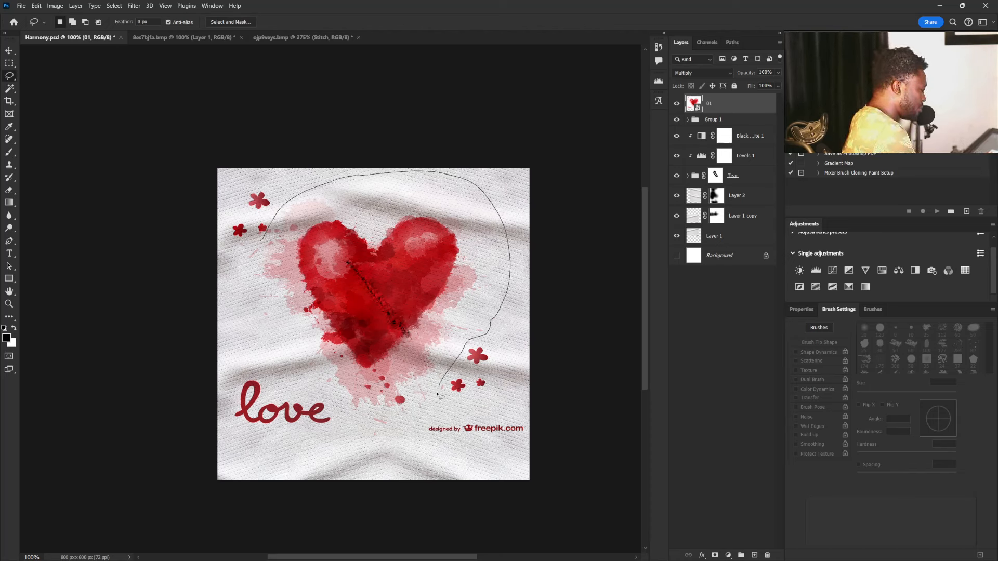
mouse_move(315, 392)
mouse_down()
mouse_move(272, 353)
mouse_move(242, 295)
mouse_move(264, 239)
mouse_up()
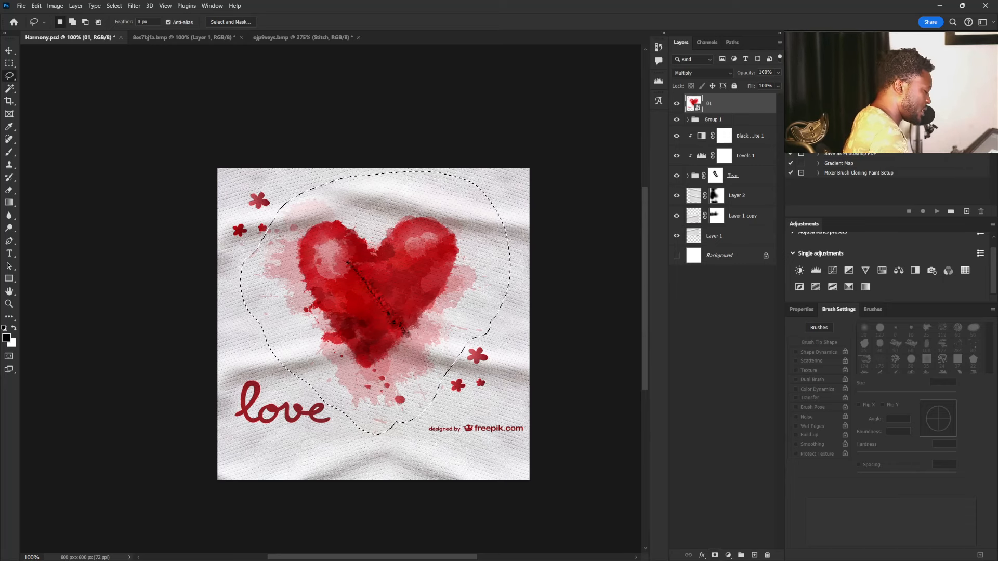
click(715, 556)
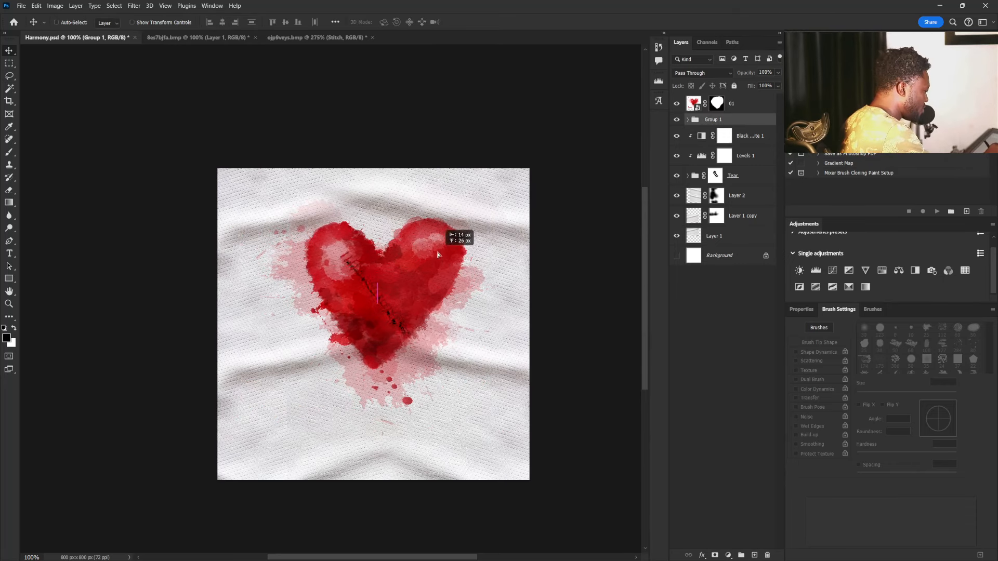
Group the stitches, both adjustment layers and the Tear group together, and reposition the tear and the heart slightly higher on the fabric
key(ctrl)
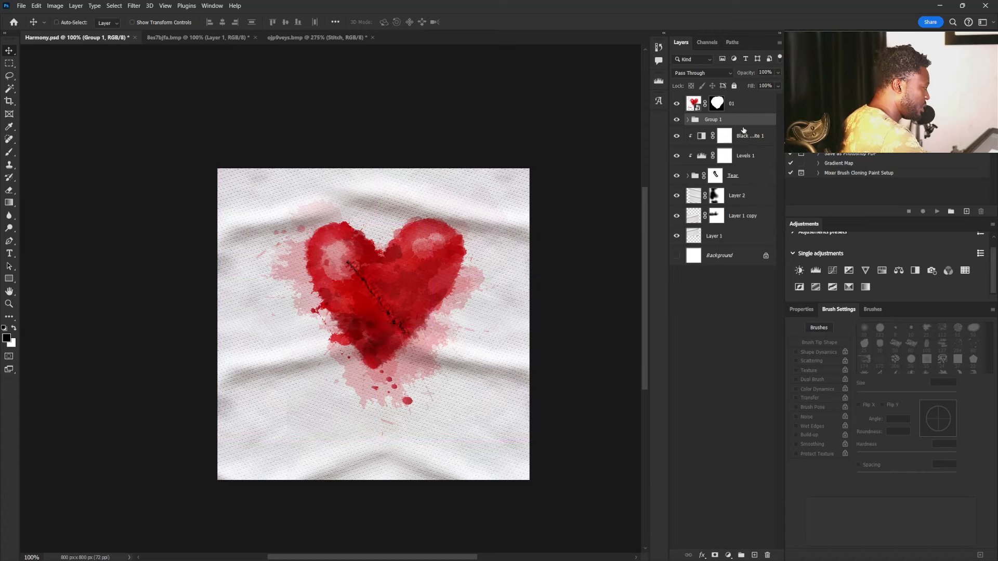
shift+click(736, 177)
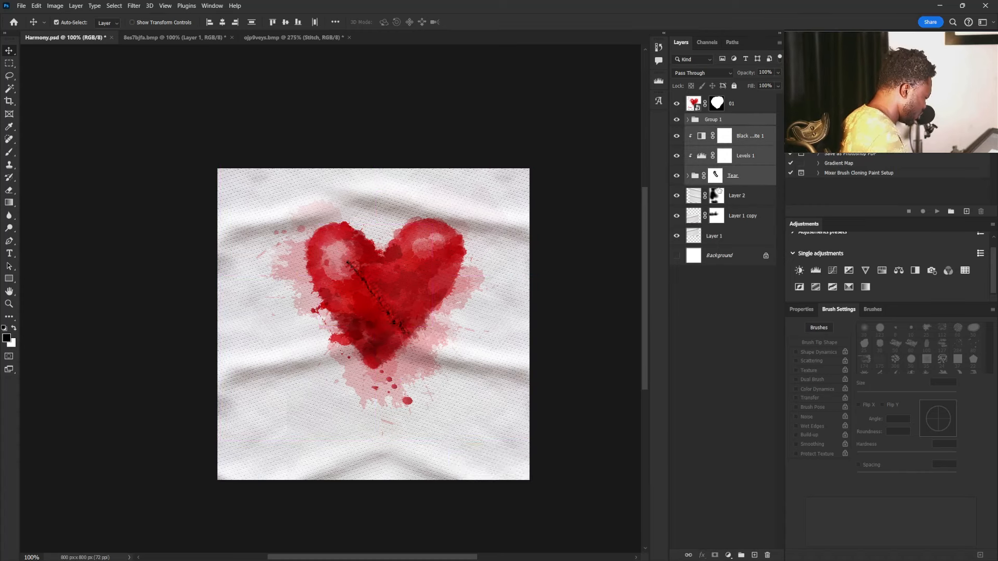
key(ctrl+g)
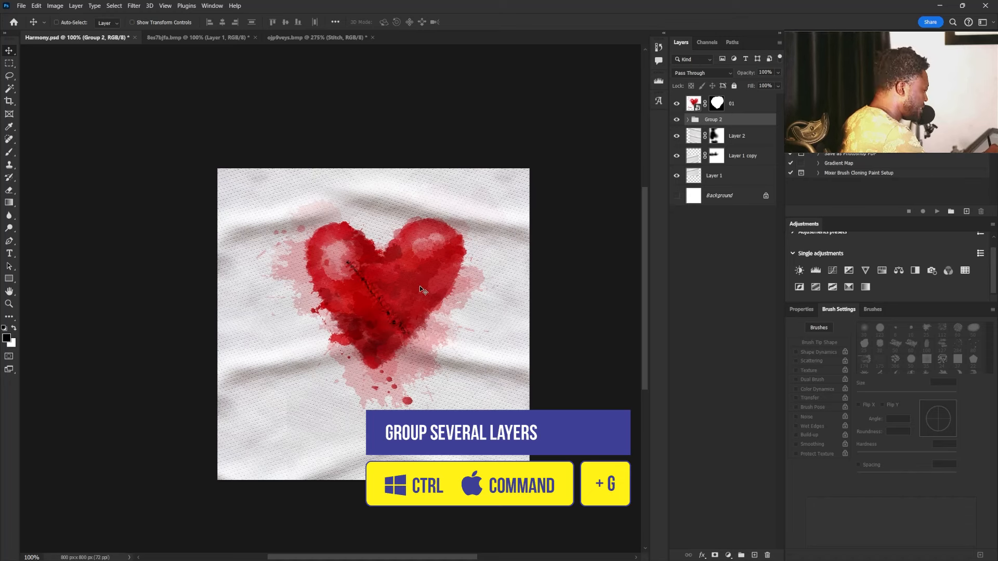
mouse_move(421, 285)
mouse_down()
mouse_move(415, 268)
mouse_move(432, 251)
mouse_move(440, 278)
mouse_up()
key(alt+bracketright)
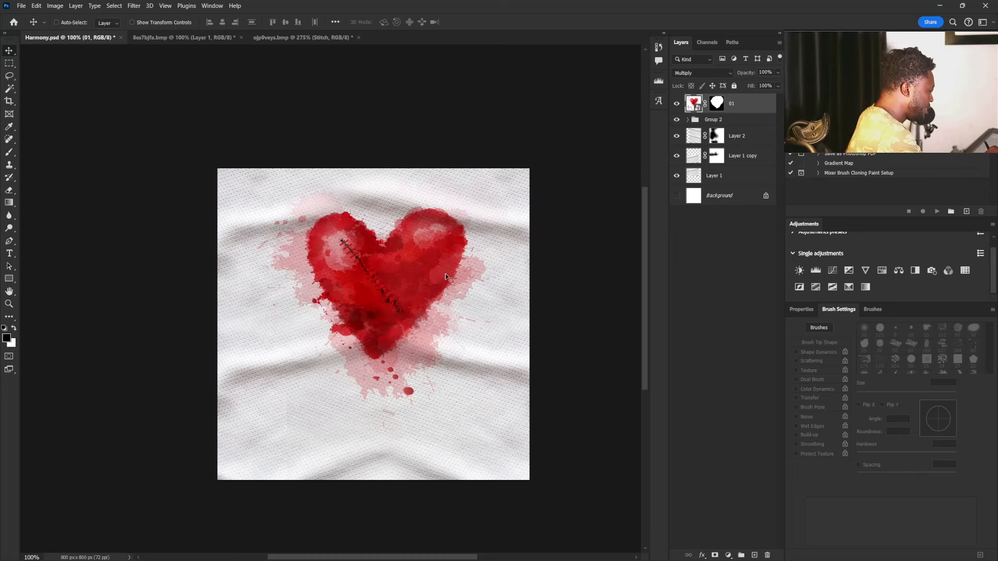
Split the heart layer's dark Blend If limit for the underlying layer to 46 / 112 so the tear shows through
double_click(768, 104)
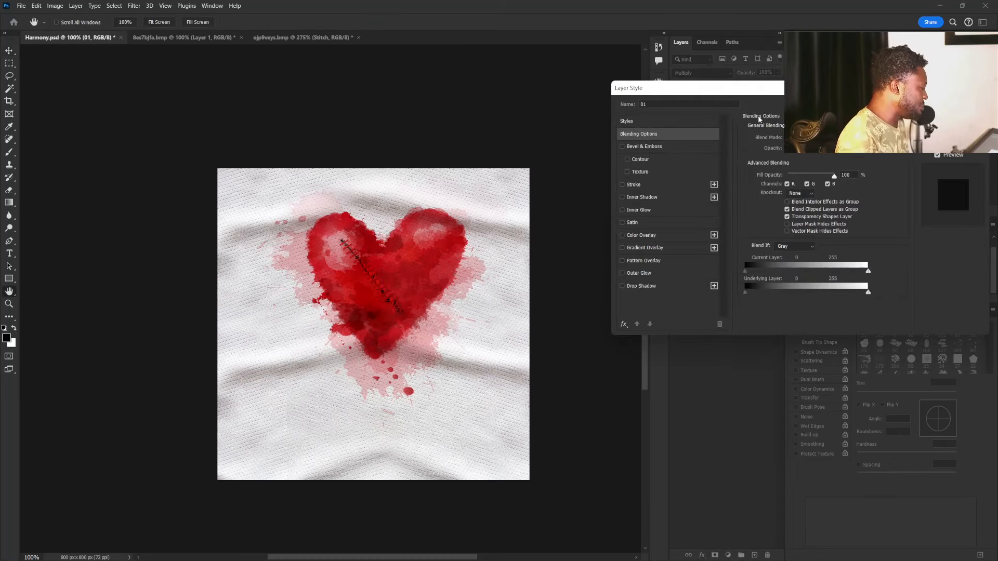
drag(807, 92, 781, 151)
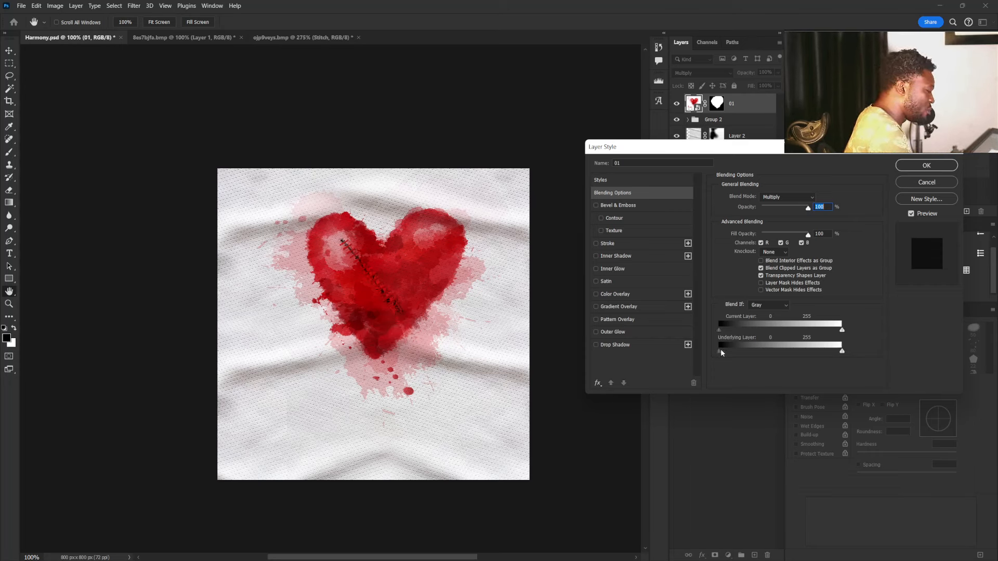
mouse_move(719, 351)
mouse_down()
mouse_move(777, 354)
mouse_move(734, 355)
mouse_up()
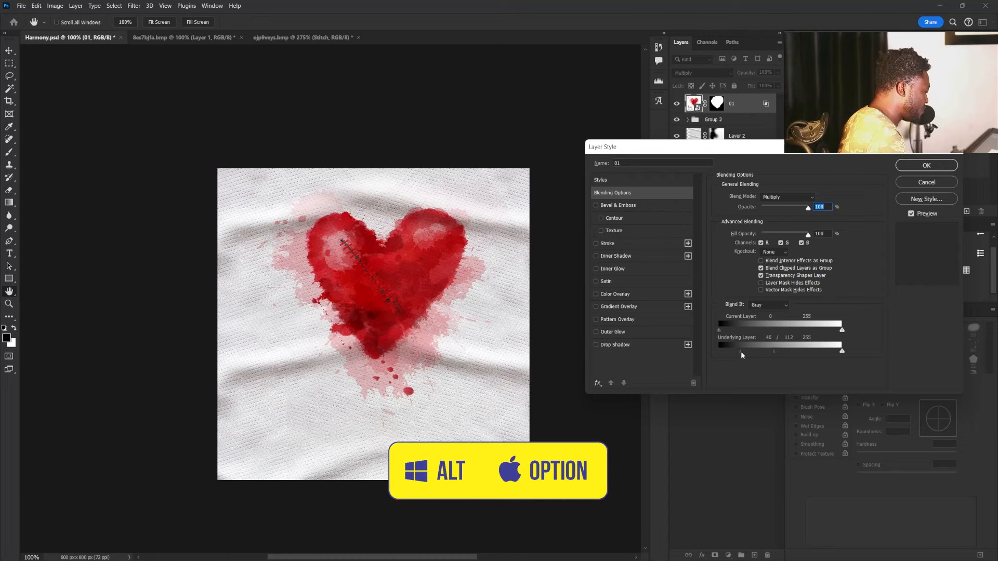
click(928, 165)
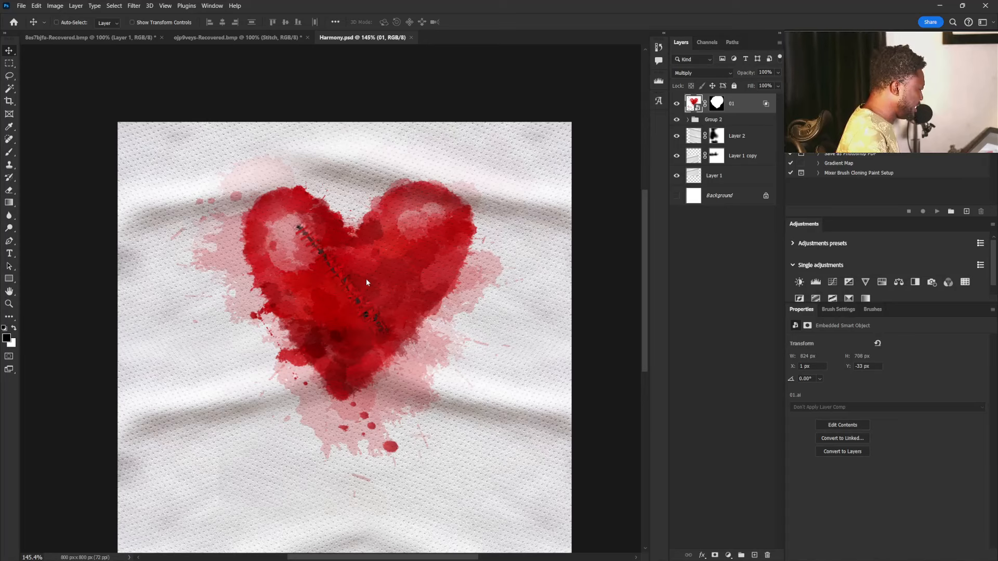
Rename the group holding the yarn stitches, adjustment layers and Tear group as "stitch"
click(736, 120)
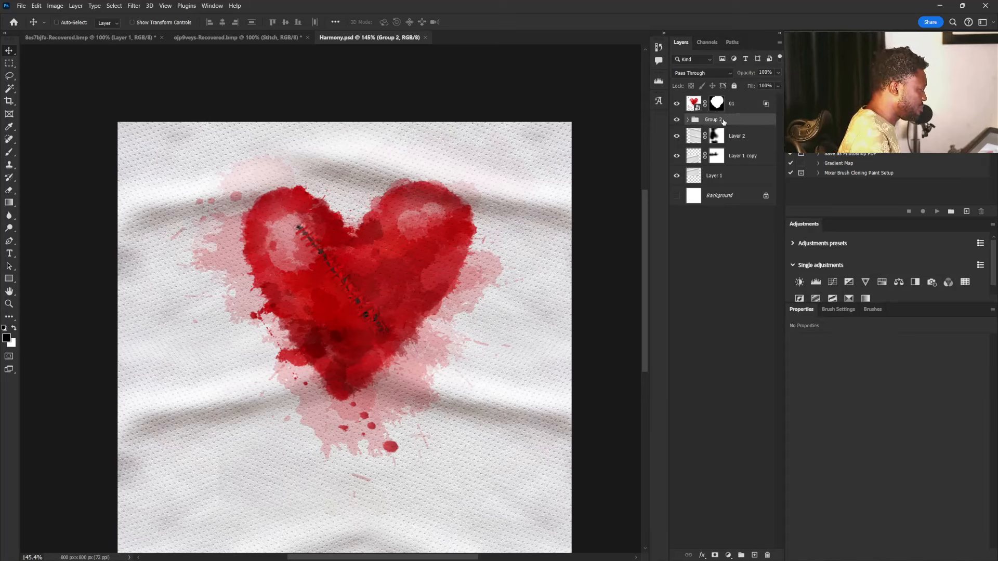
click(688, 121)
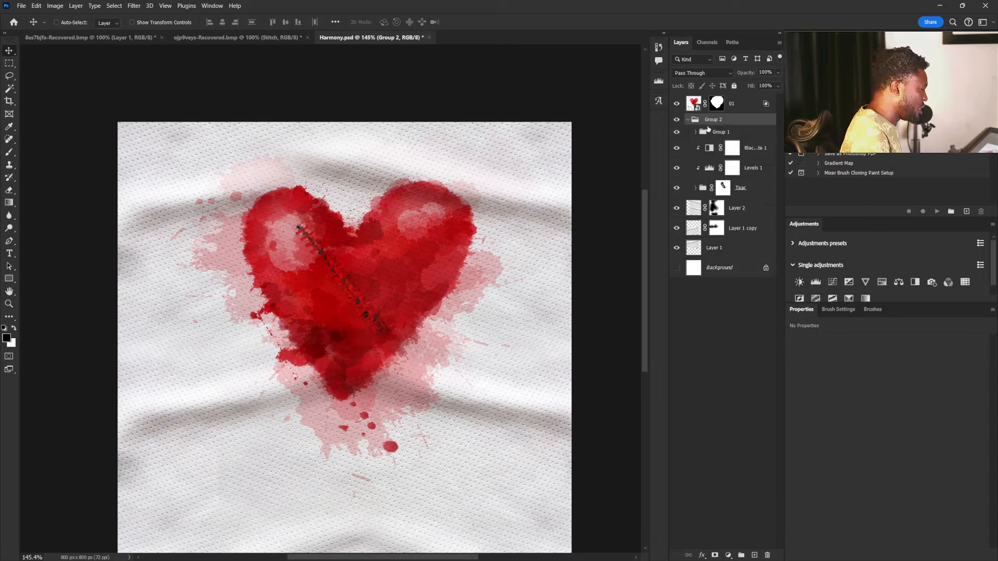
double_click(712, 119)
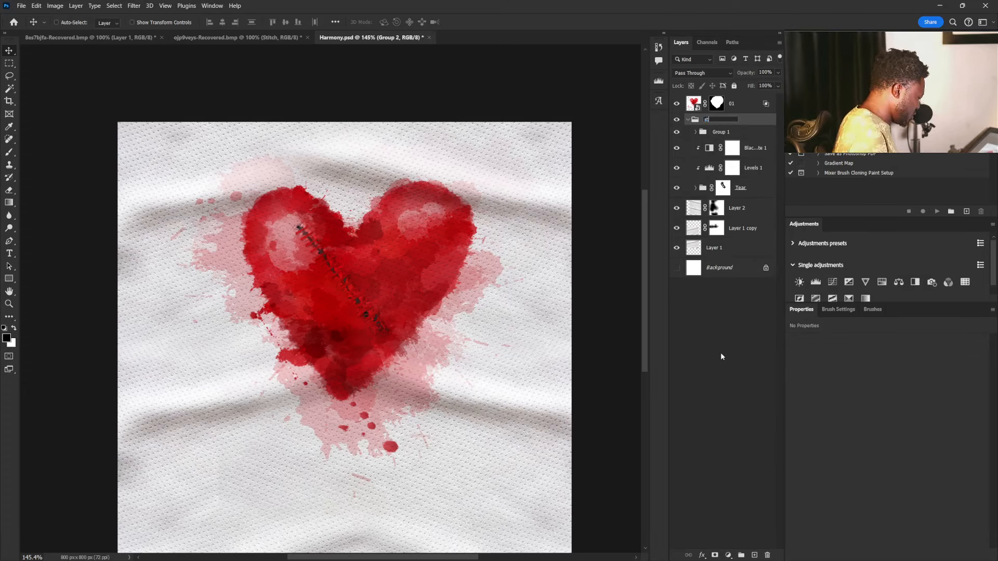
text(stitch)
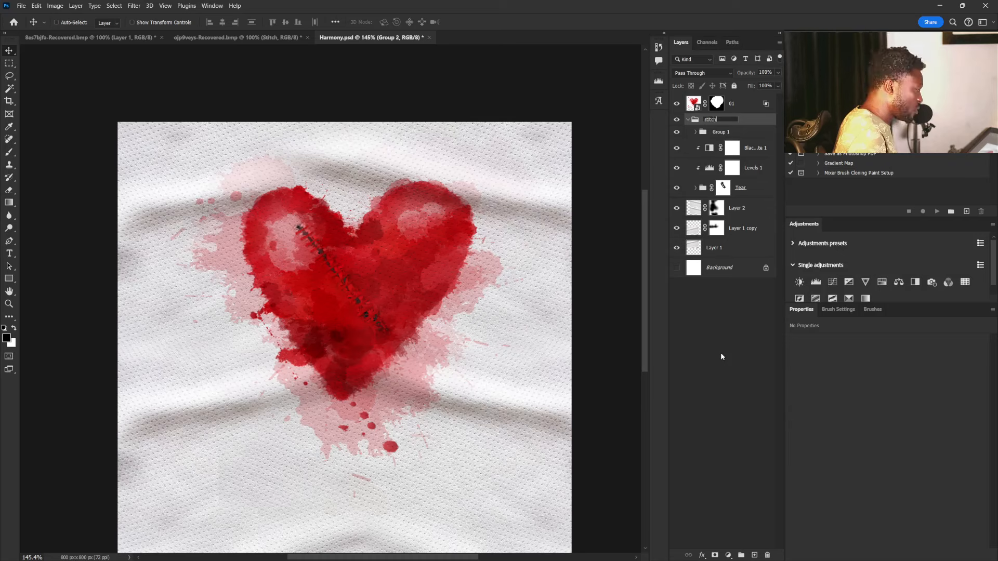
key(Return)
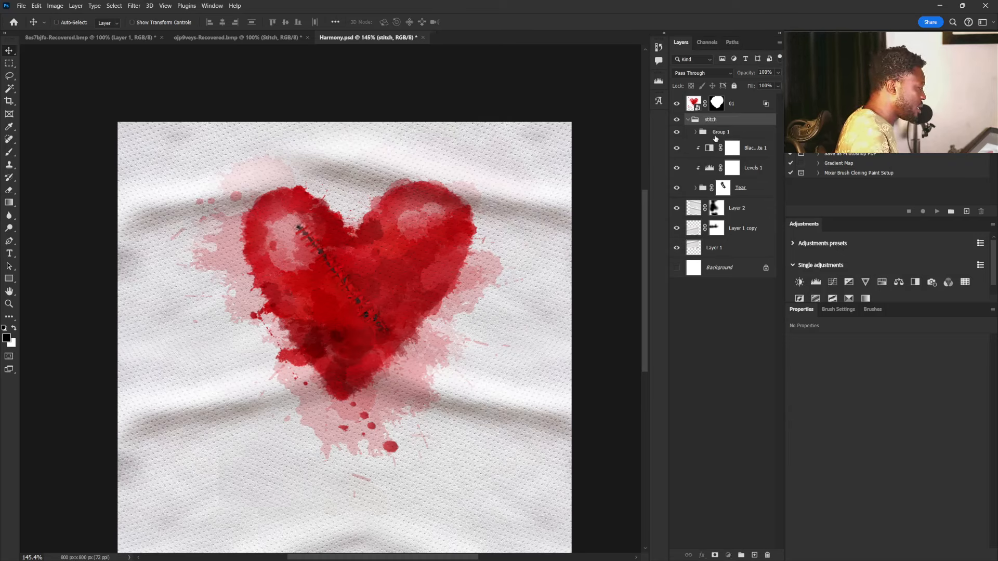
Duplicate the Group 1 stitches, convert the copy to a smart object, and place it above the heart layer
click(721, 132)
key(ctrl+j)
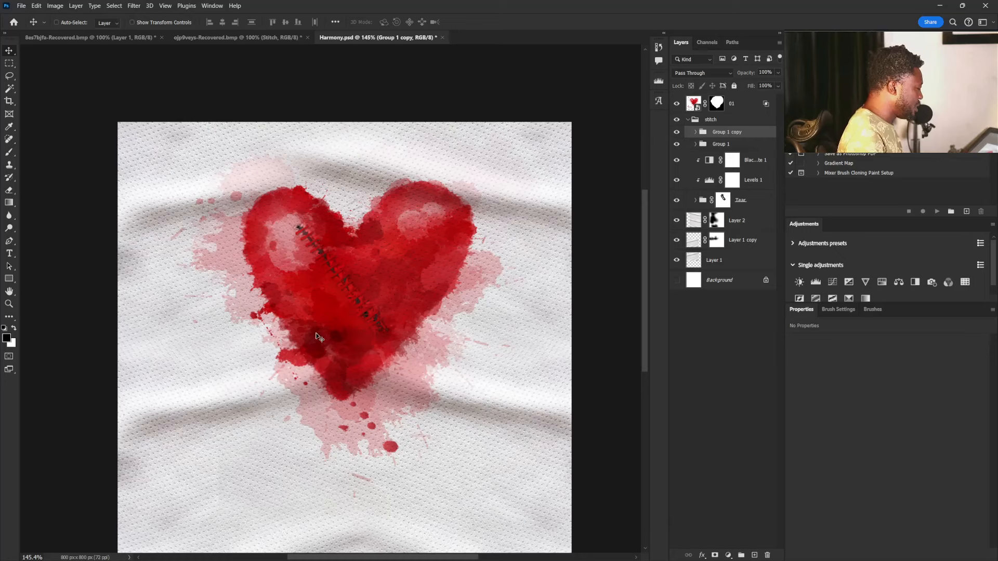
right_click(714, 137)
click(758, 257)
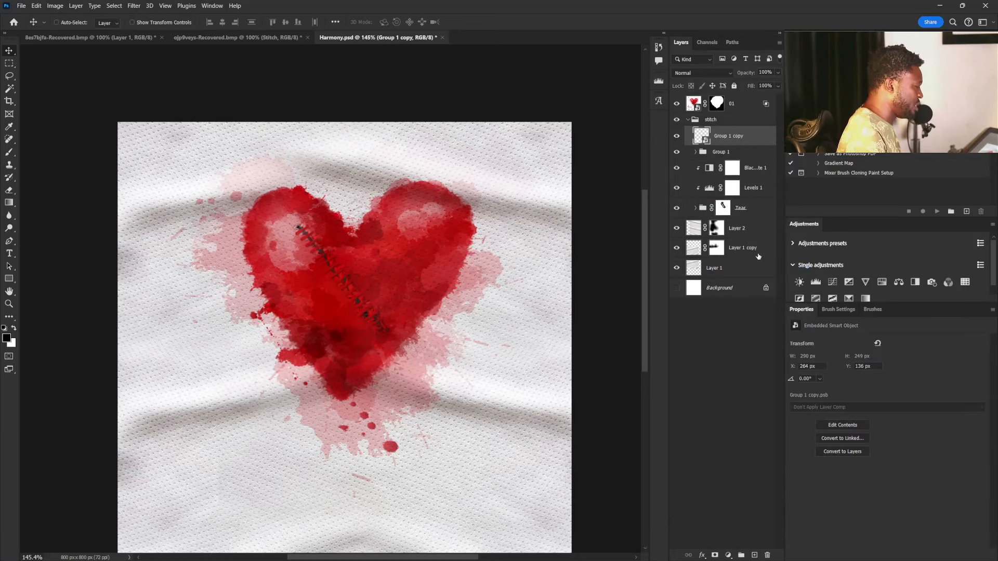
drag(736, 138, 738, 98)
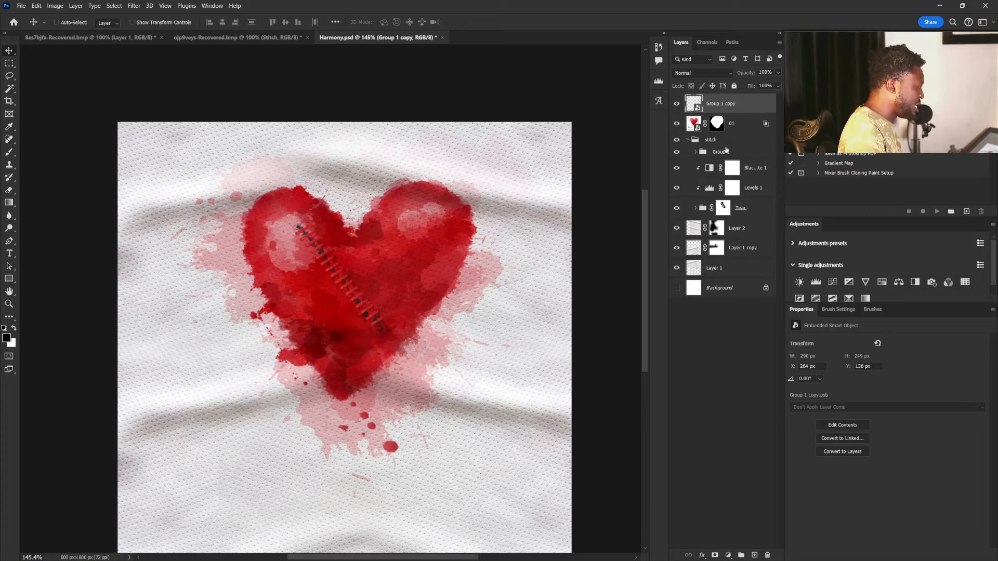
Clip a Hue/Saturation adjustment to the copied stitches, raising Lightness to +22 and fine-tuning Saturation so they stand out from the heart
click(882, 282)
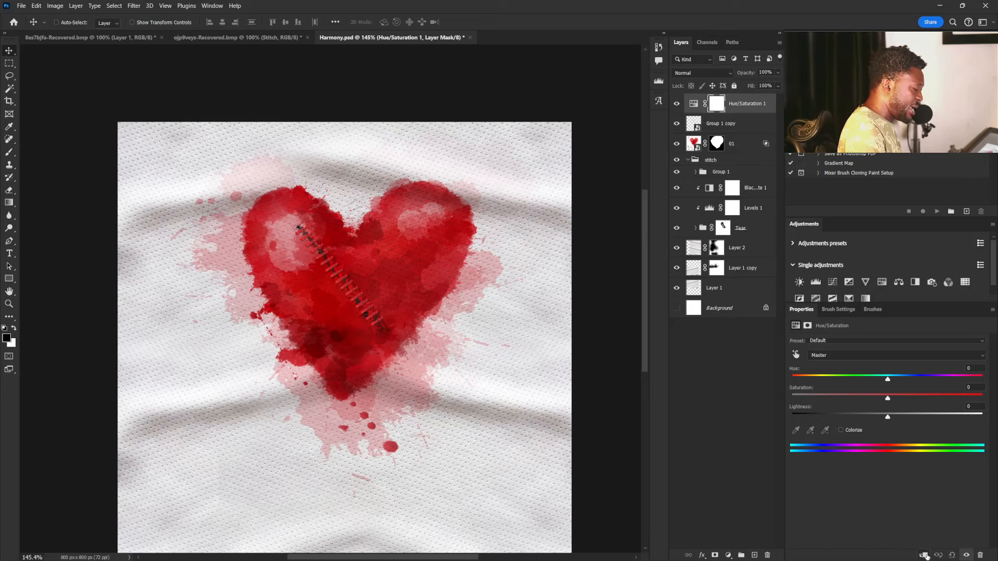
click(923, 555)
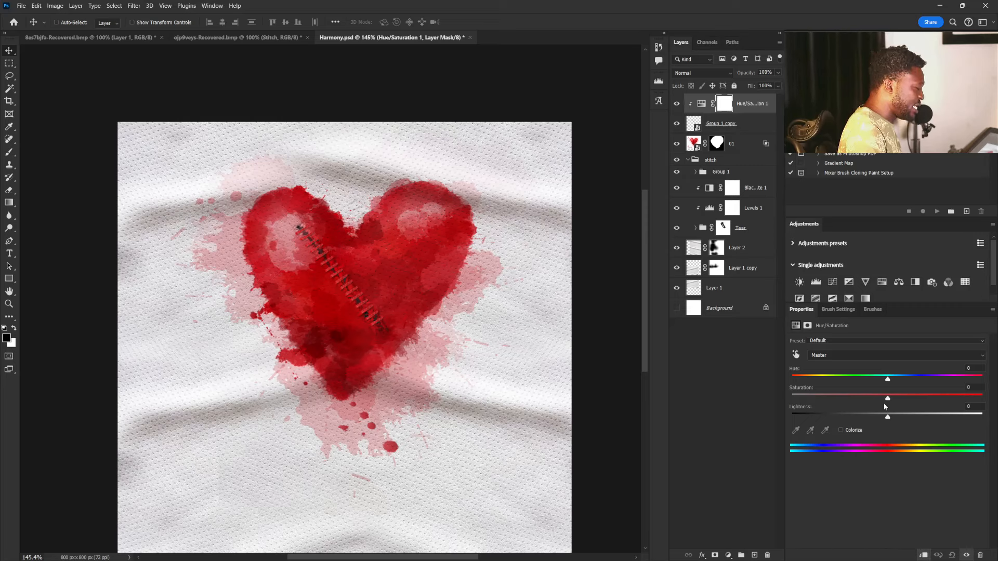
drag(888, 399, 862, 406)
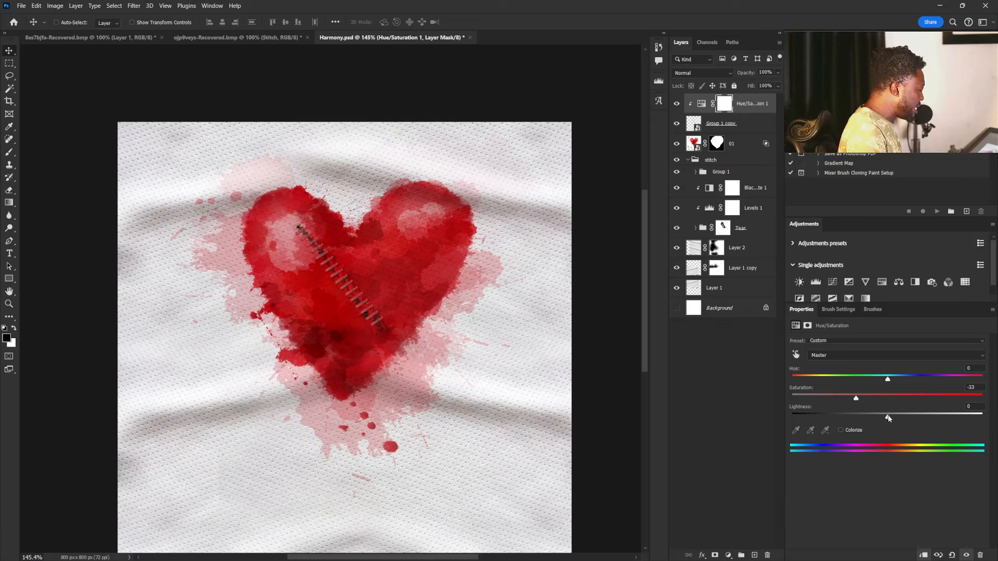
drag(889, 418, 905, 418)
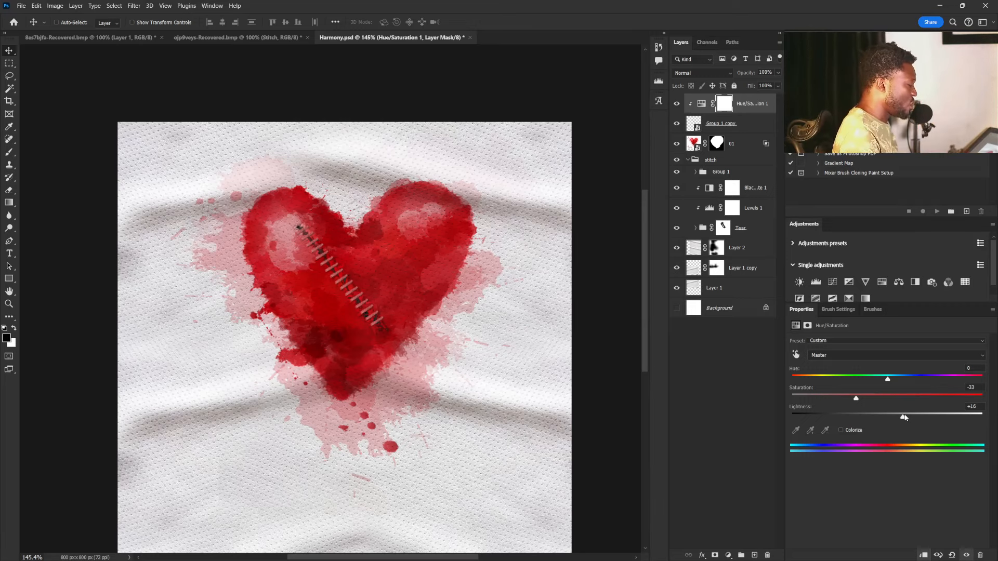
drag(904, 417, 910, 421)
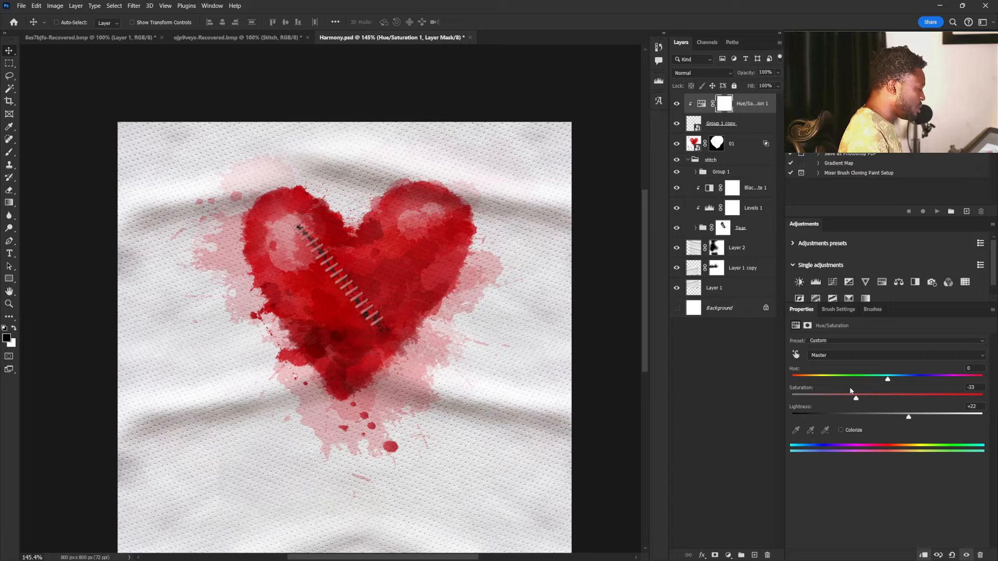
drag(856, 400, 884, 400)
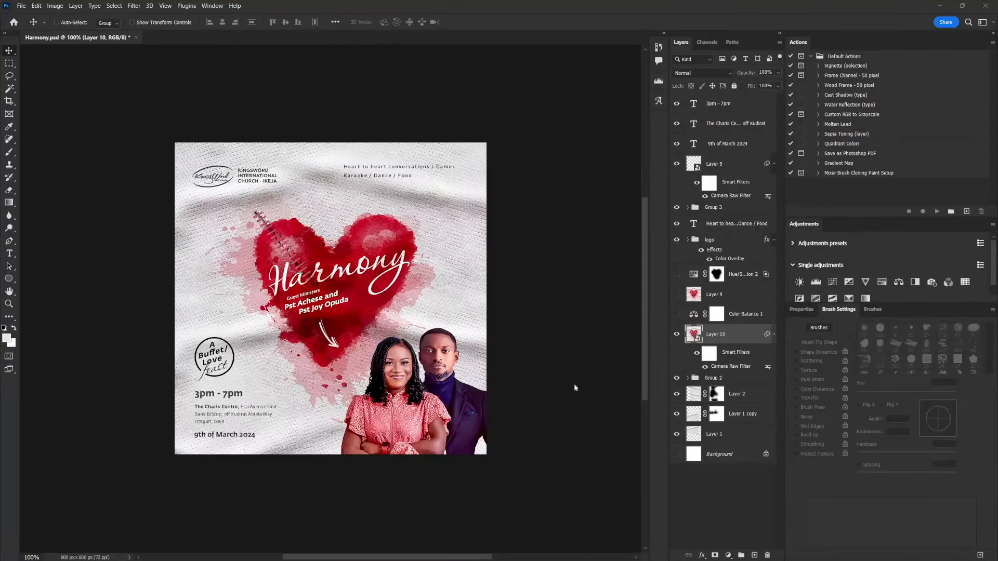
key(ctrl)
drag(407, 304, 411, 303)
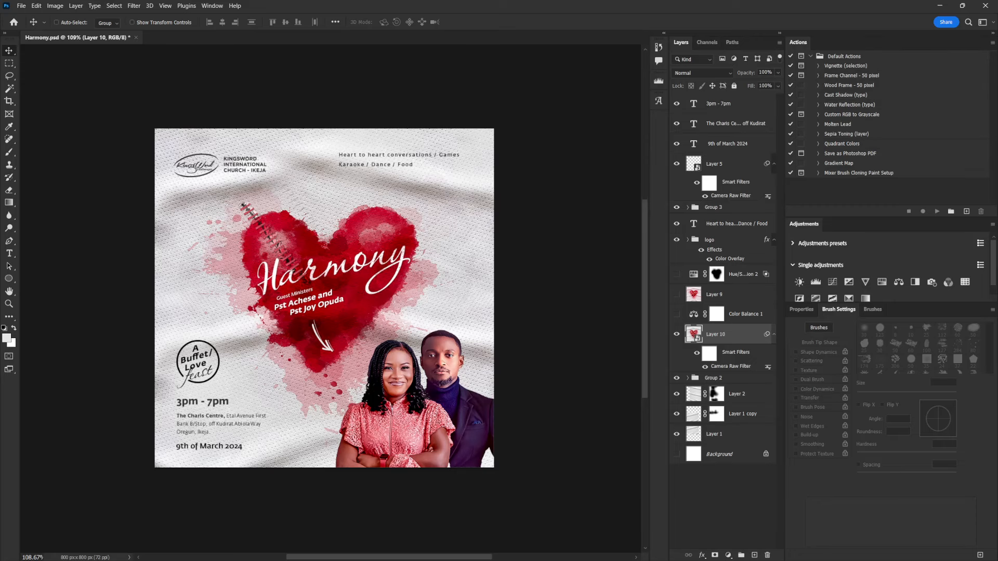
key(ctrl+1)
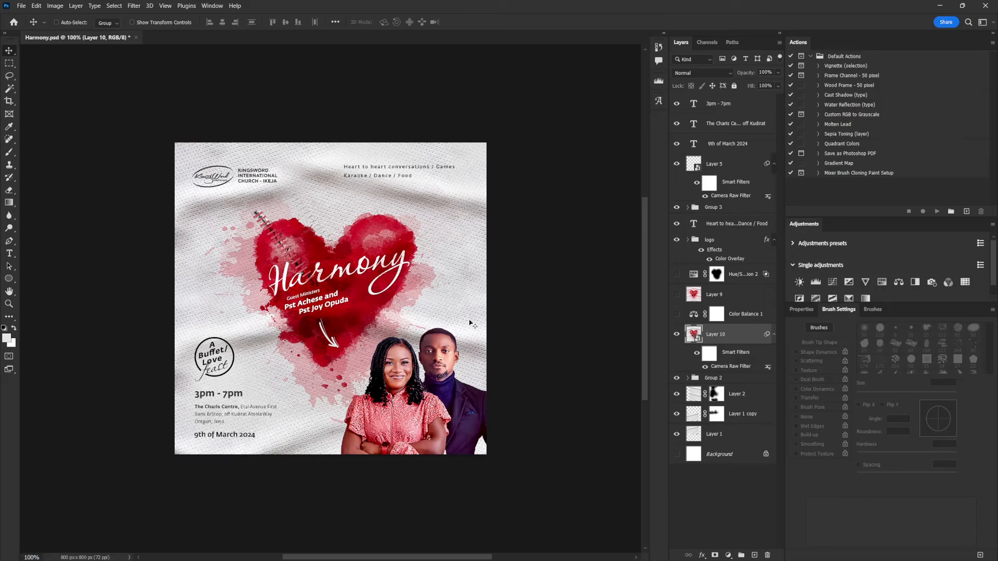
drag(405, 304, 411, 299)
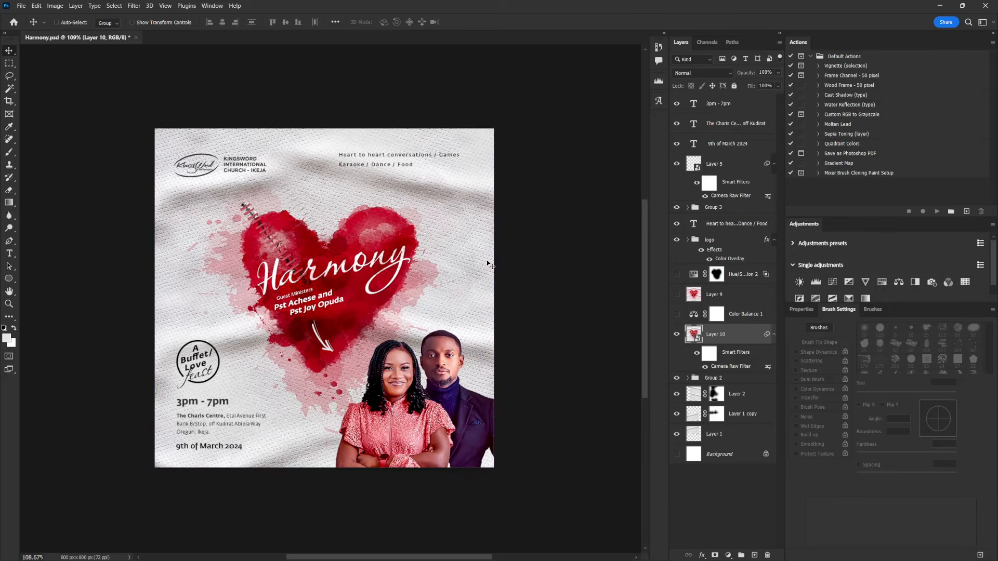